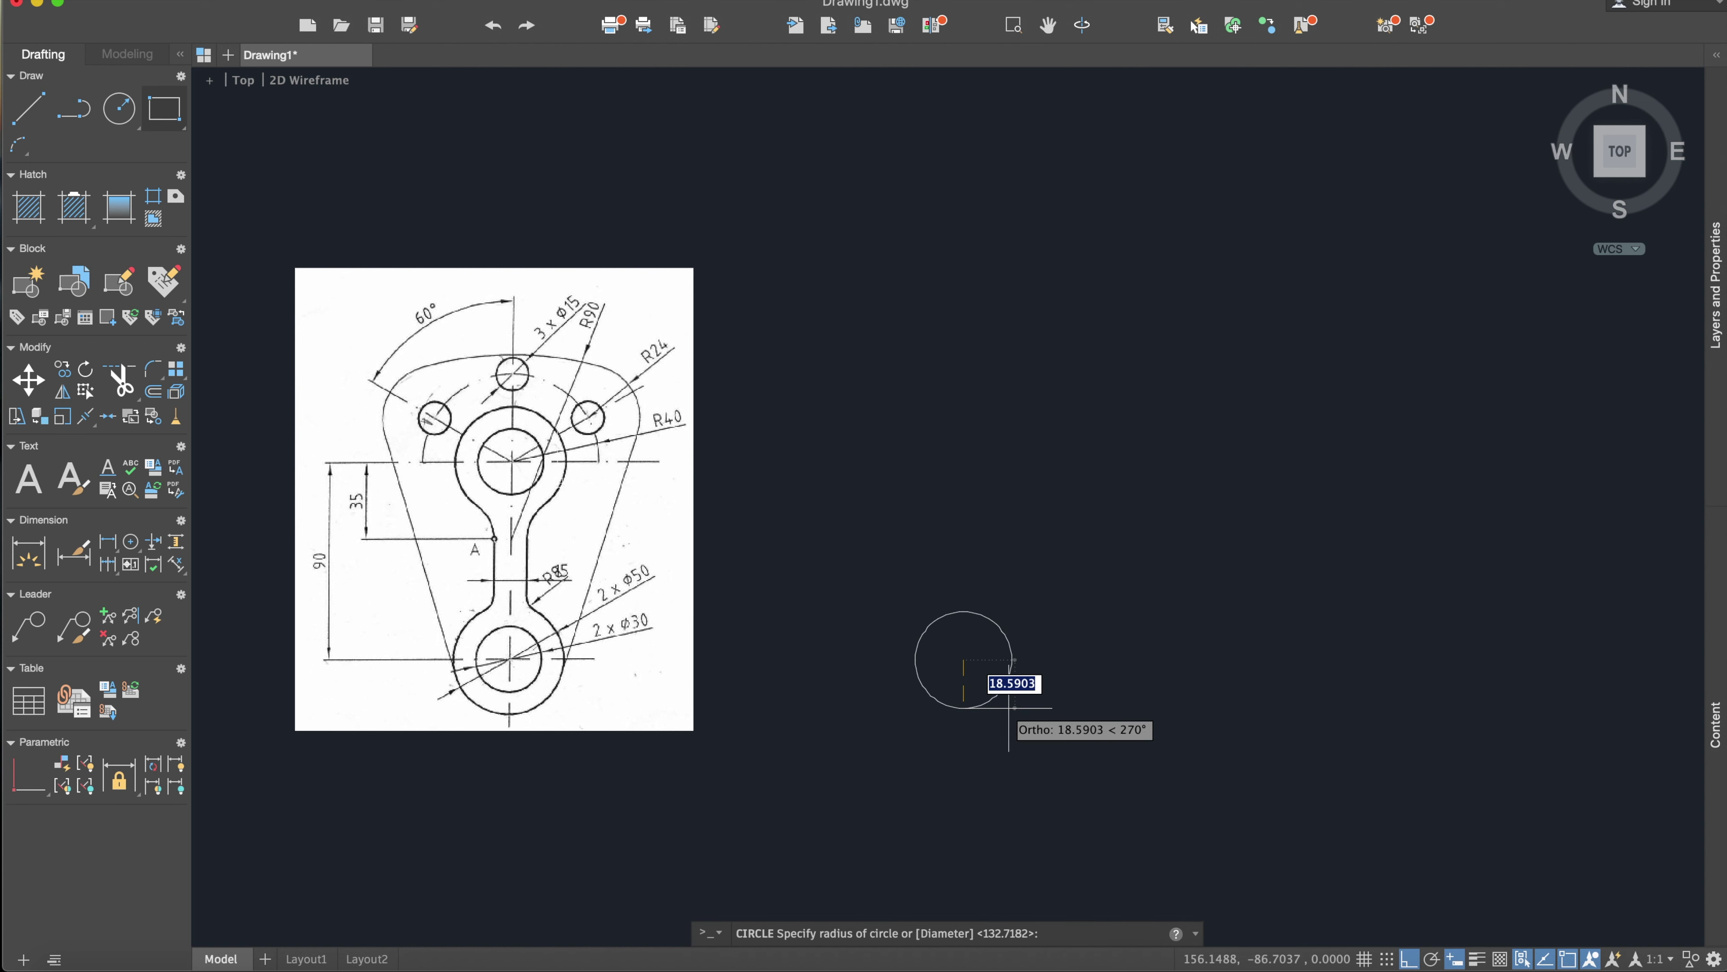
Step: Draw two concentric circles with radii of 15 and 25 for the lower boss, beside the reference image
type("15")
key("Return")
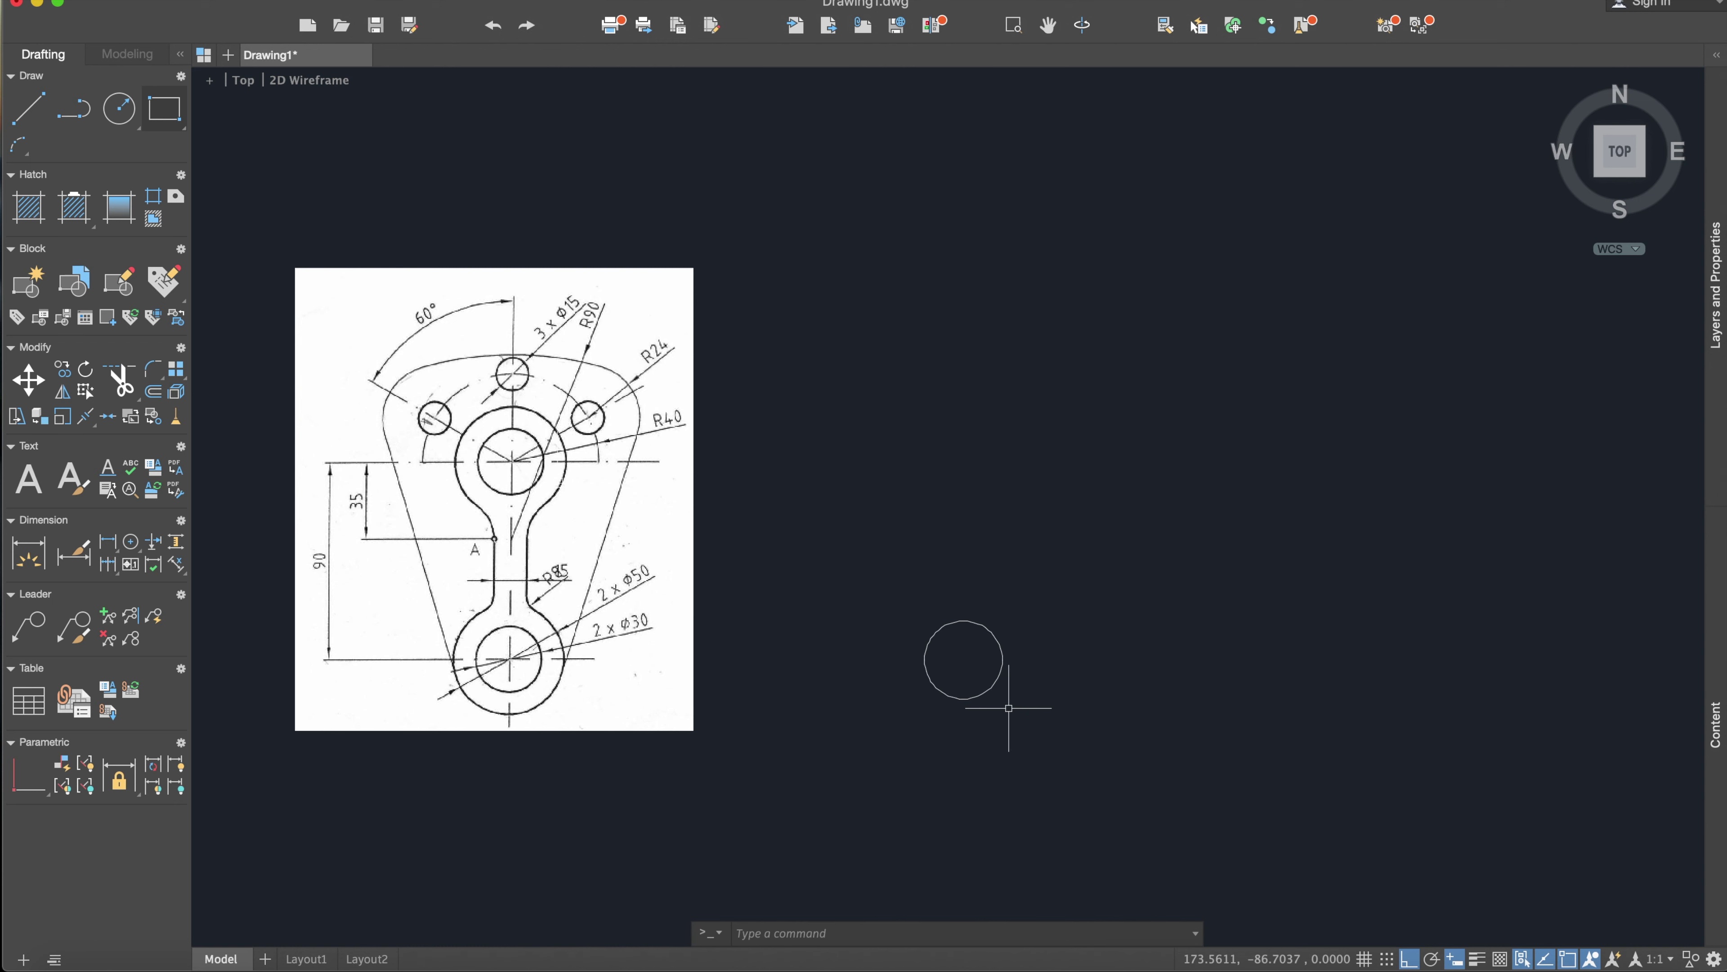
left_click(119, 108)
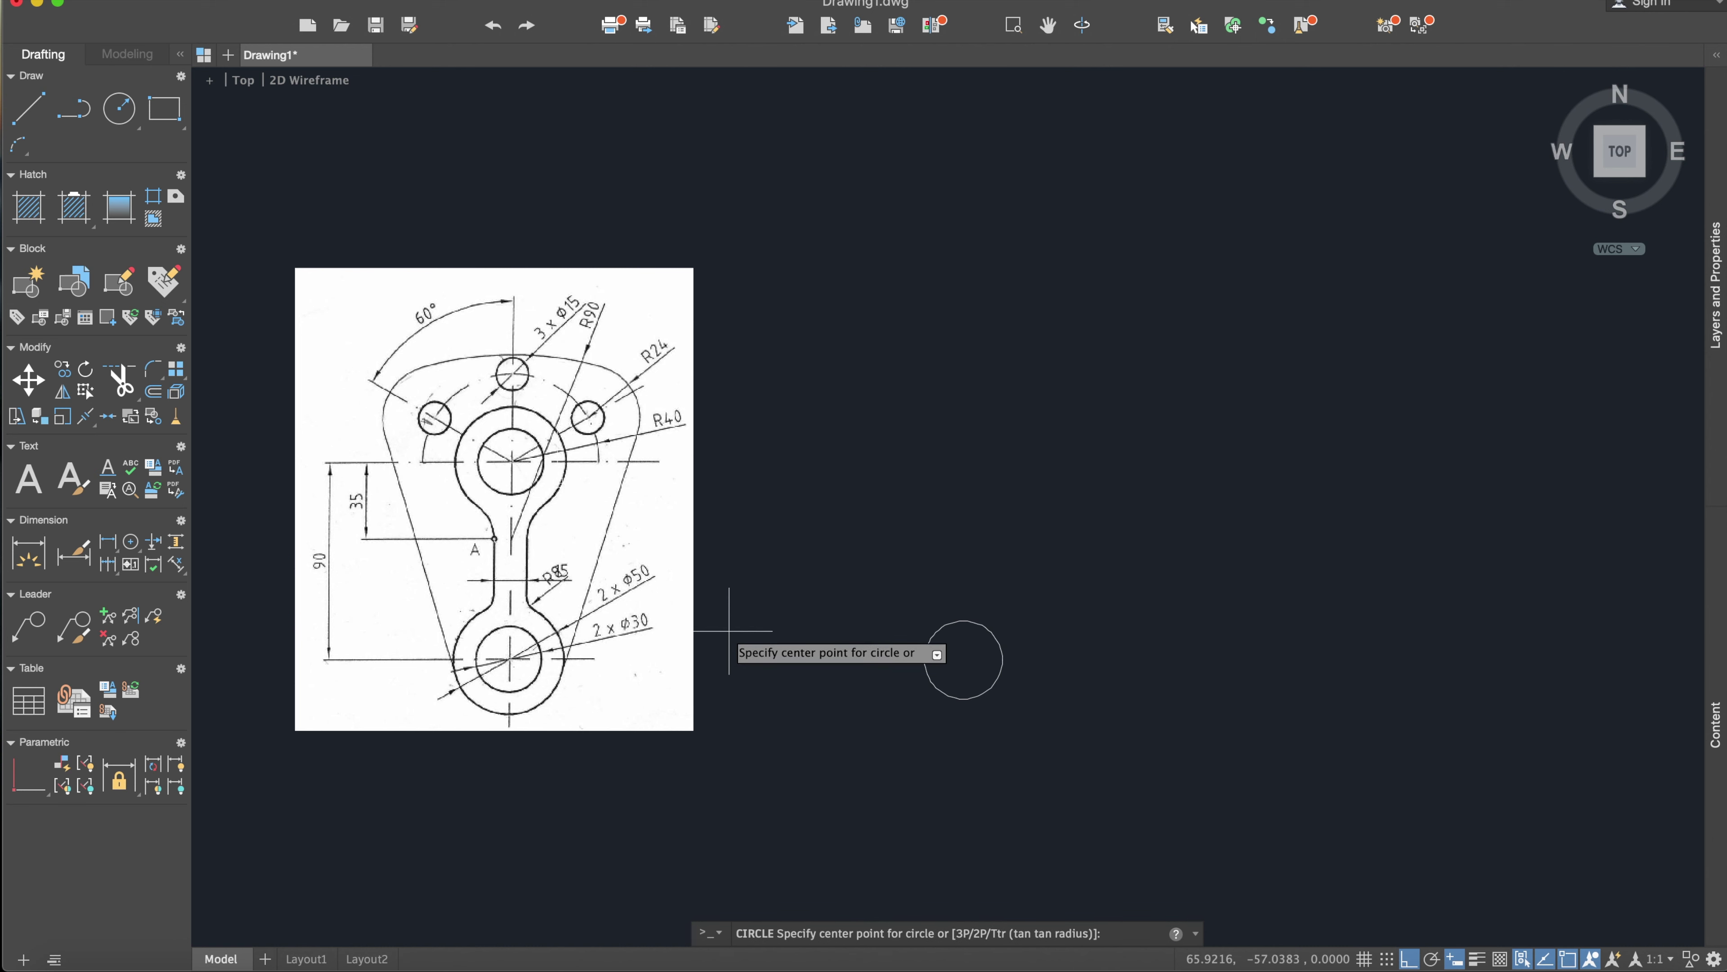
left_click(963, 660)
type("25")
key("Return")
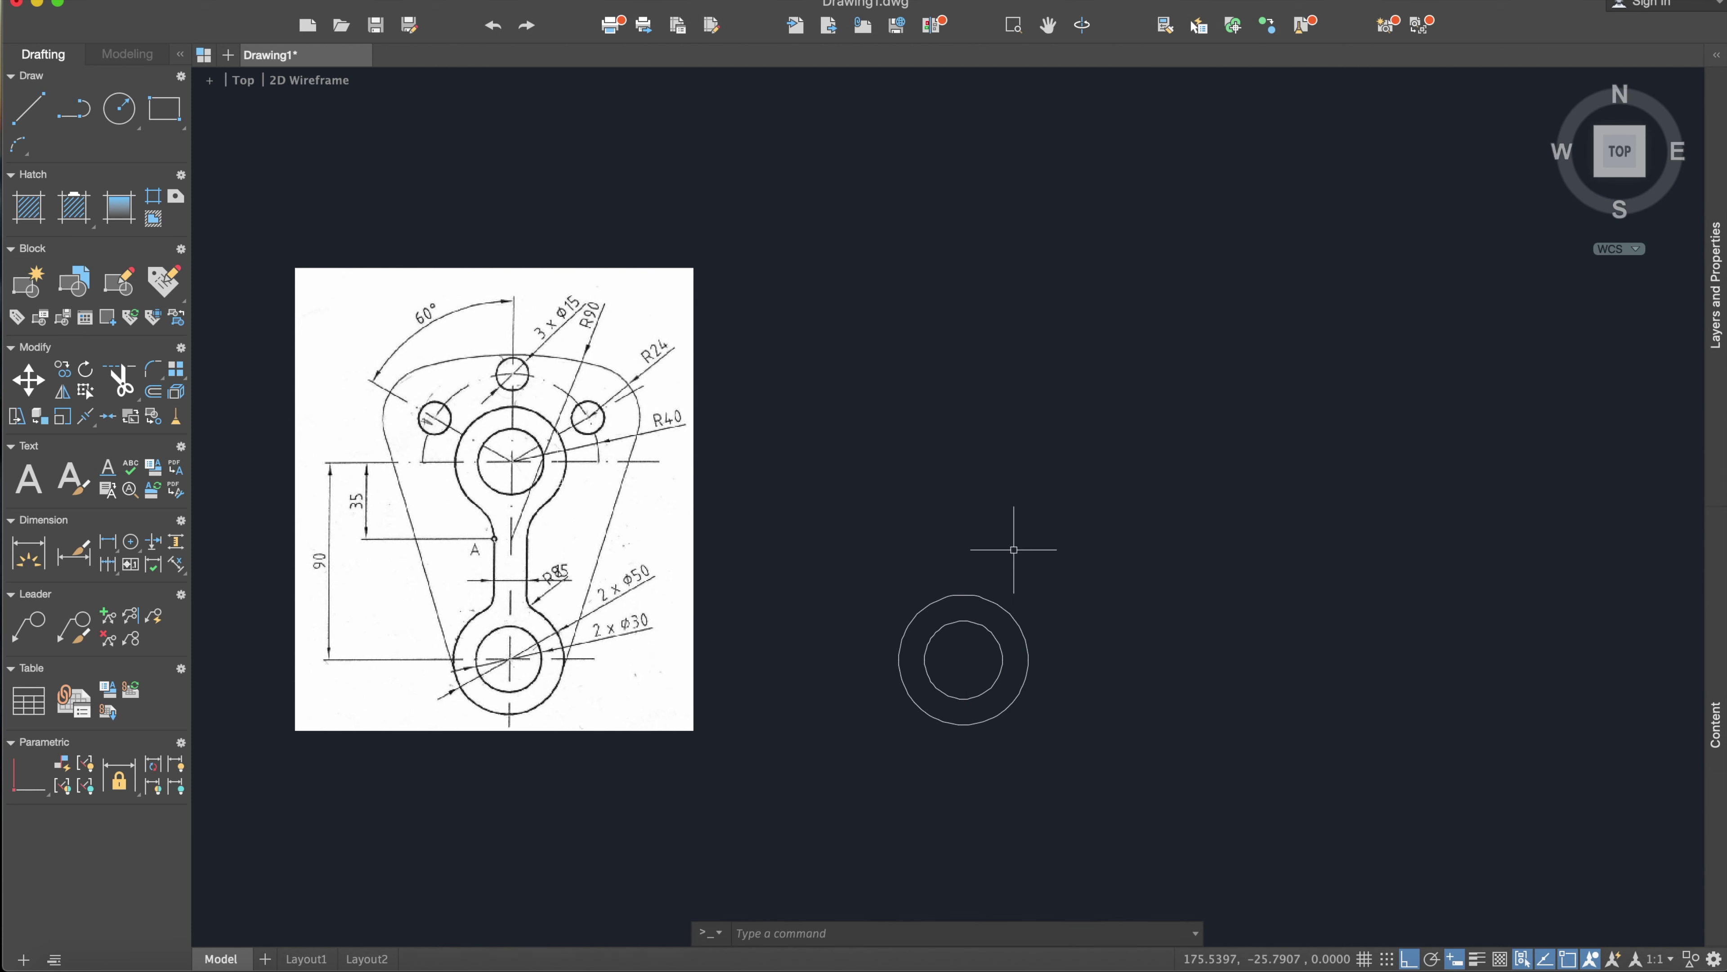
Step: Draw a vertical line 55 long upward from the centre of the lower circles
left_click(27, 107)
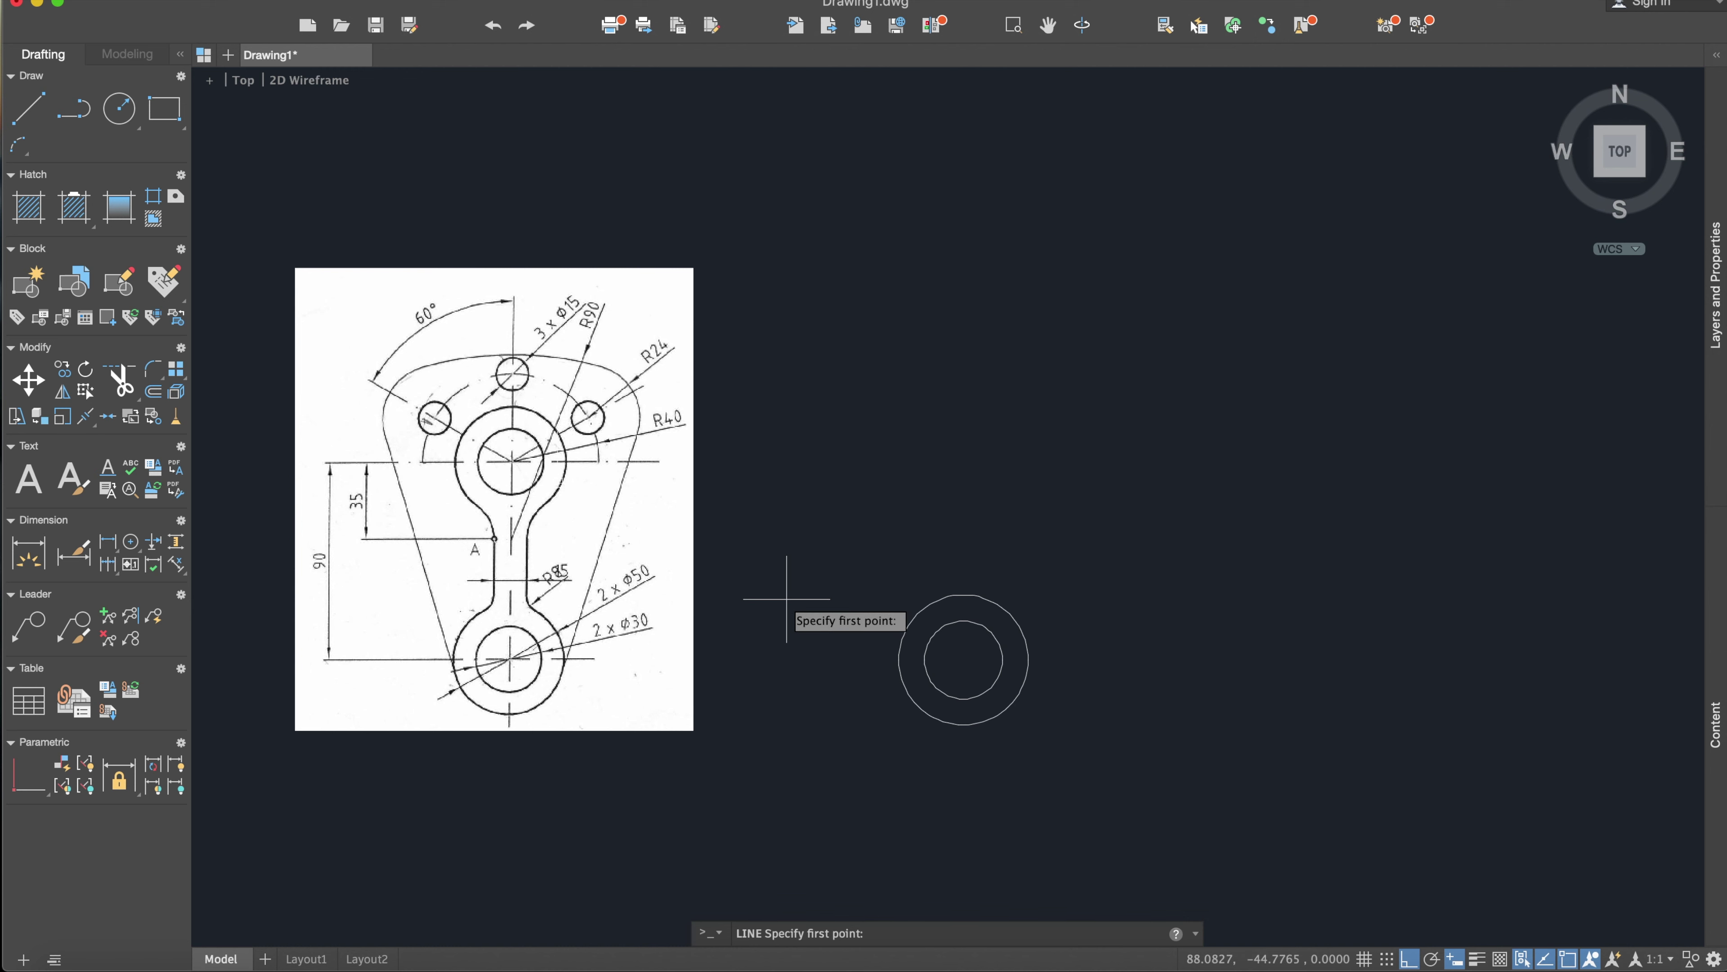
left_click(963, 660)
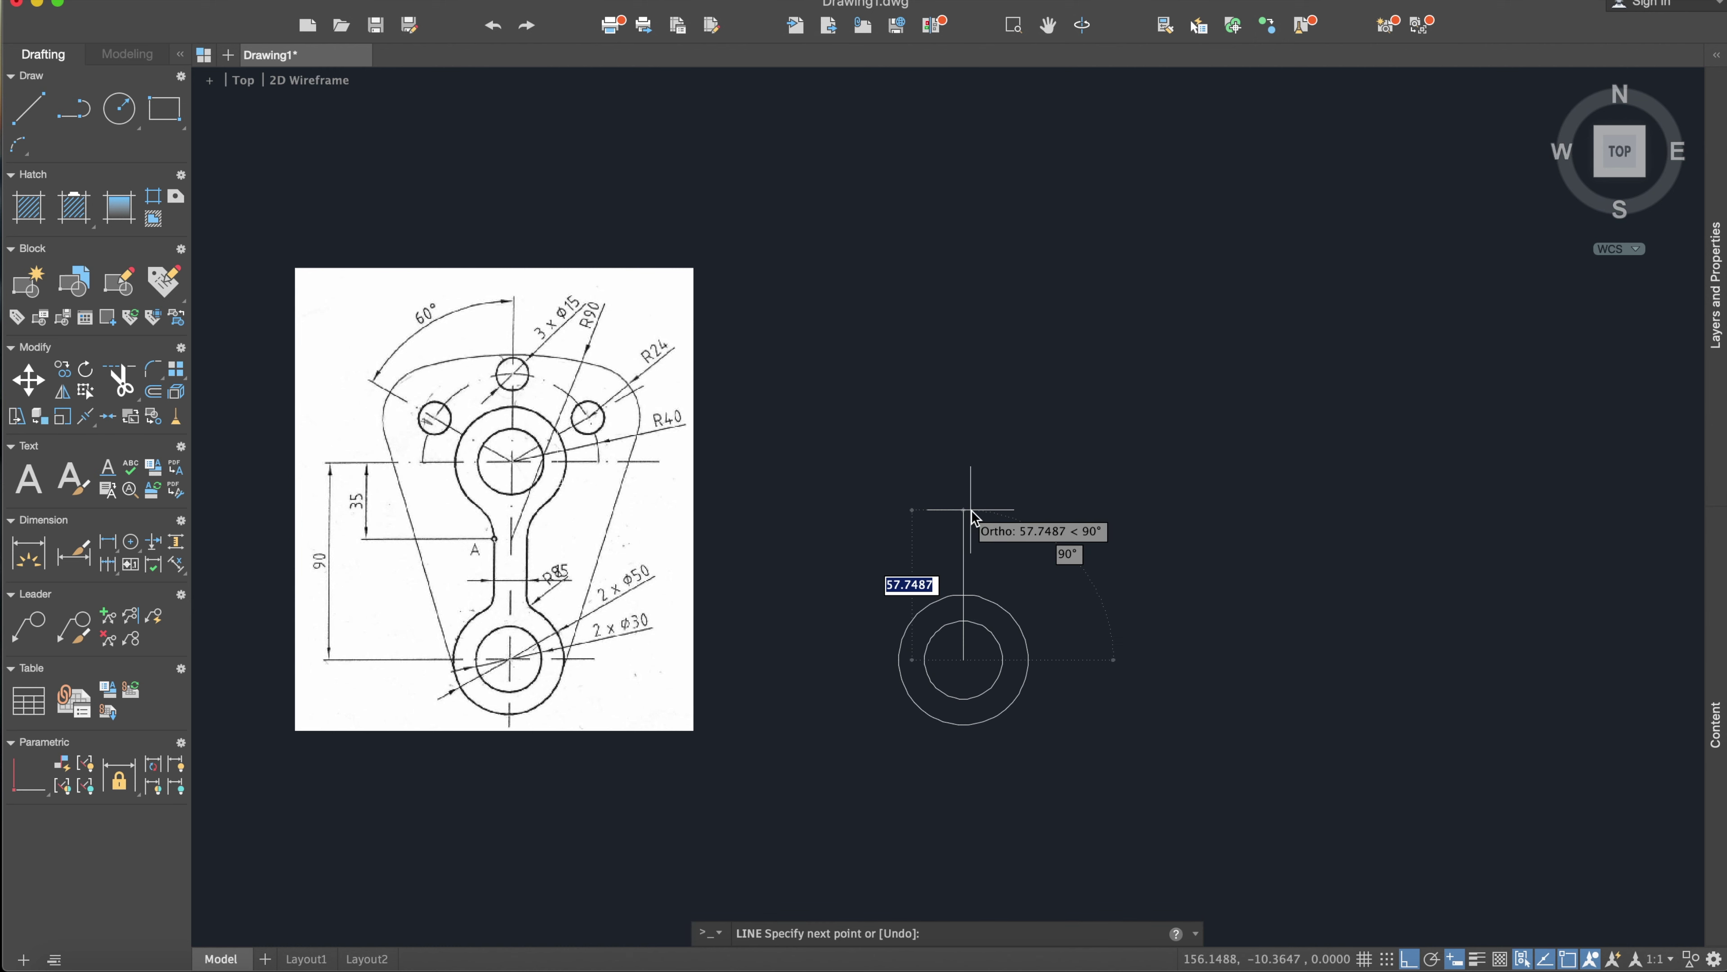
left_click(971, 516)
key("Escape")
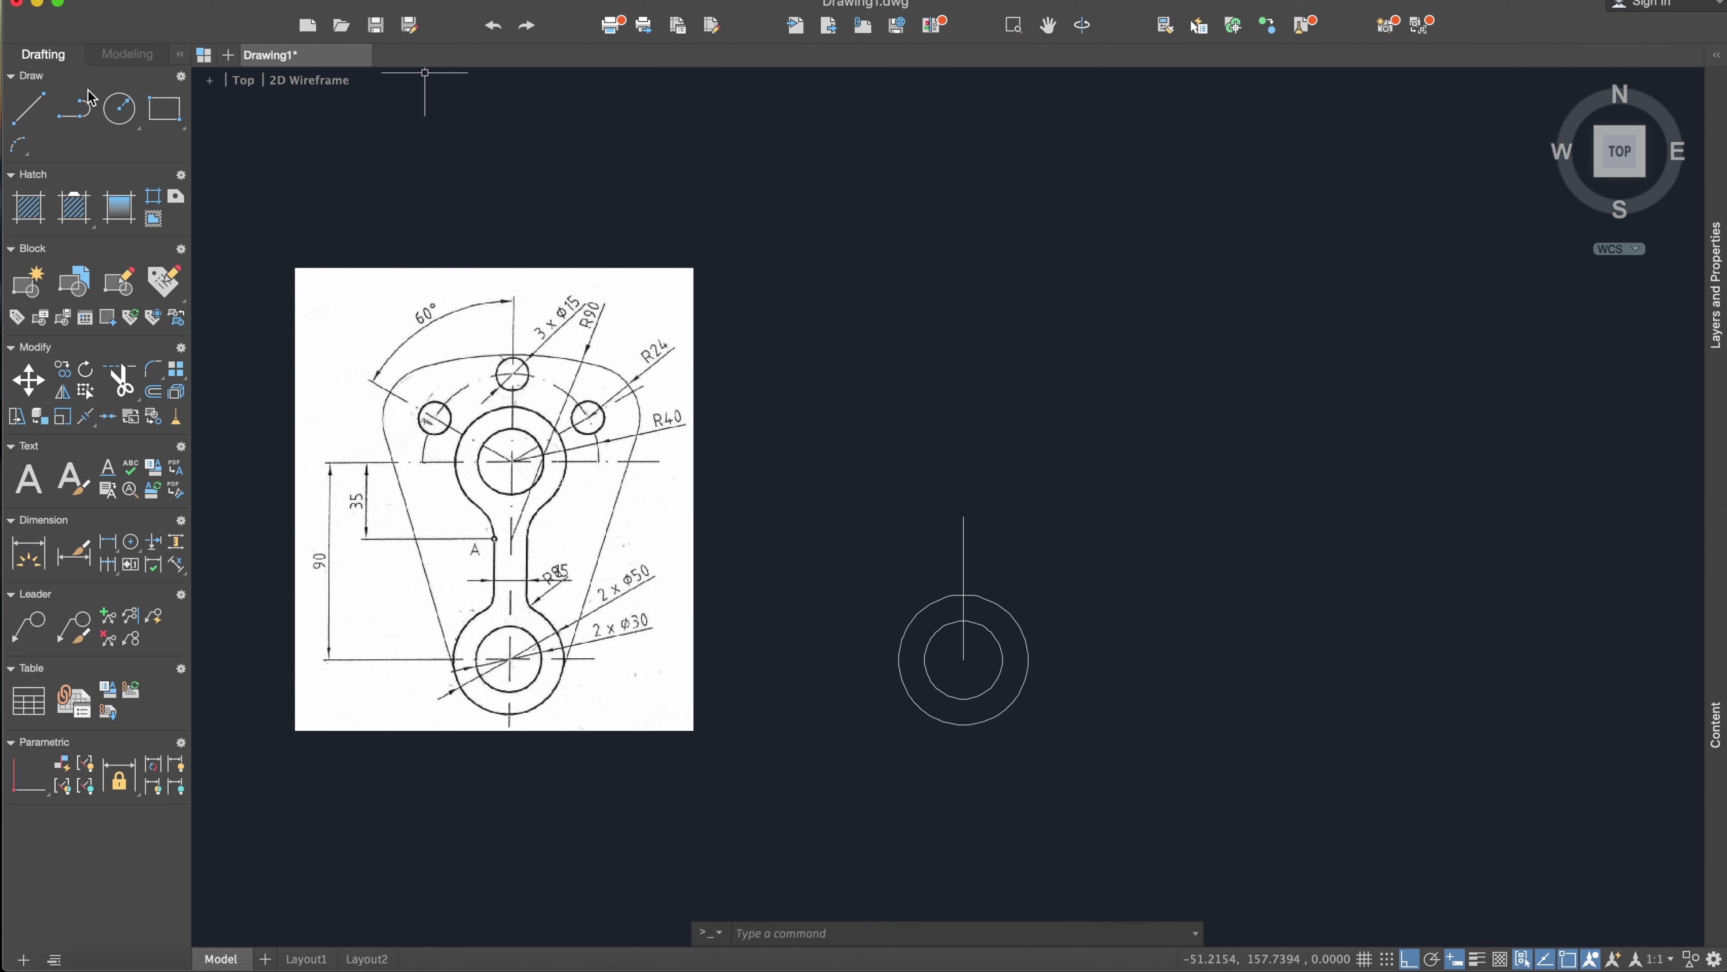
Step: Draw a circle with a radius of 90 centred on the upper end of the vertical line
left_click(119, 108)
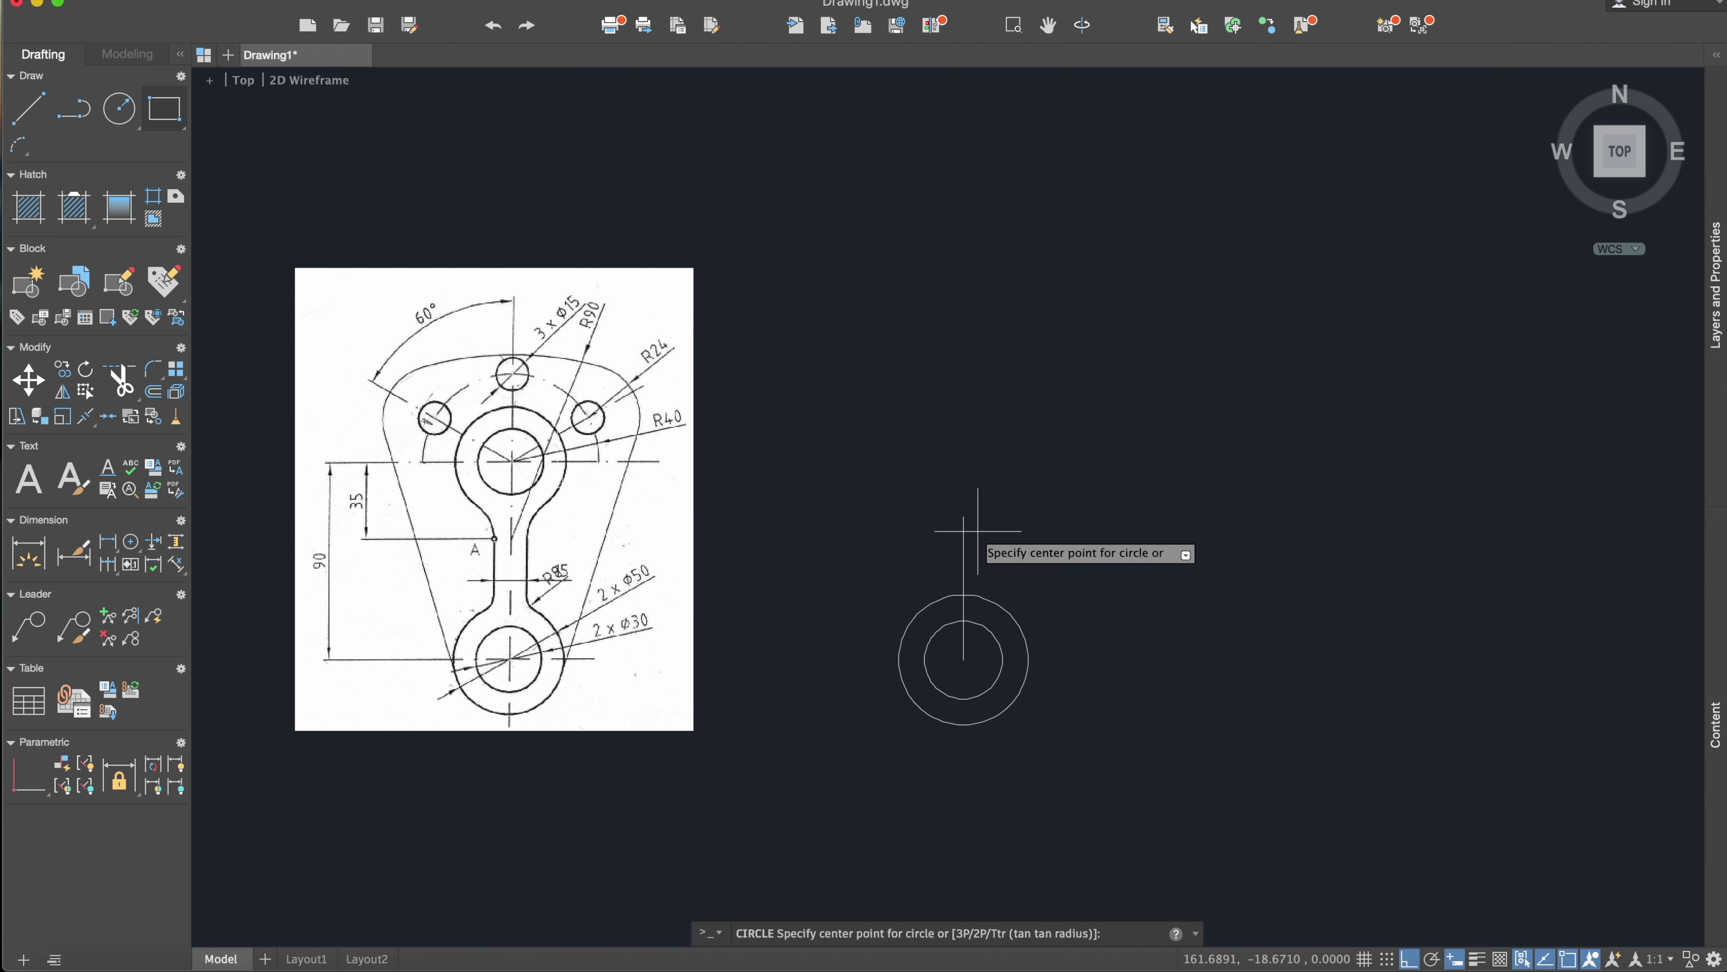
left_click(963, 518)
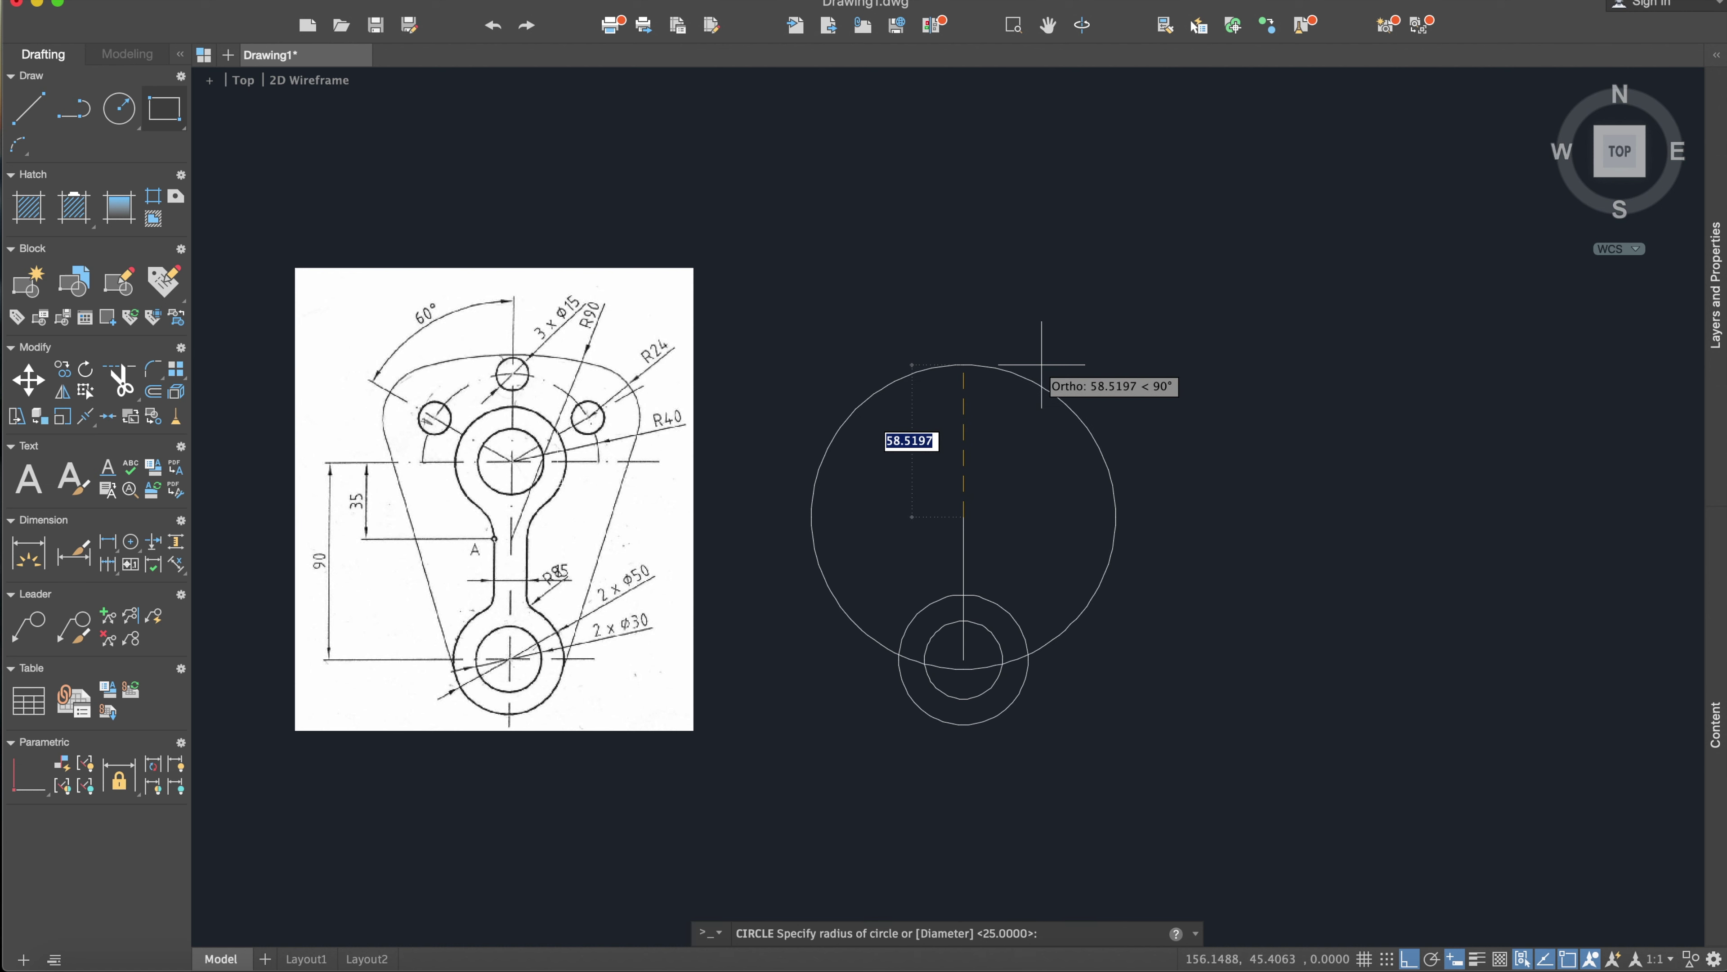
type("90")
key("Return")
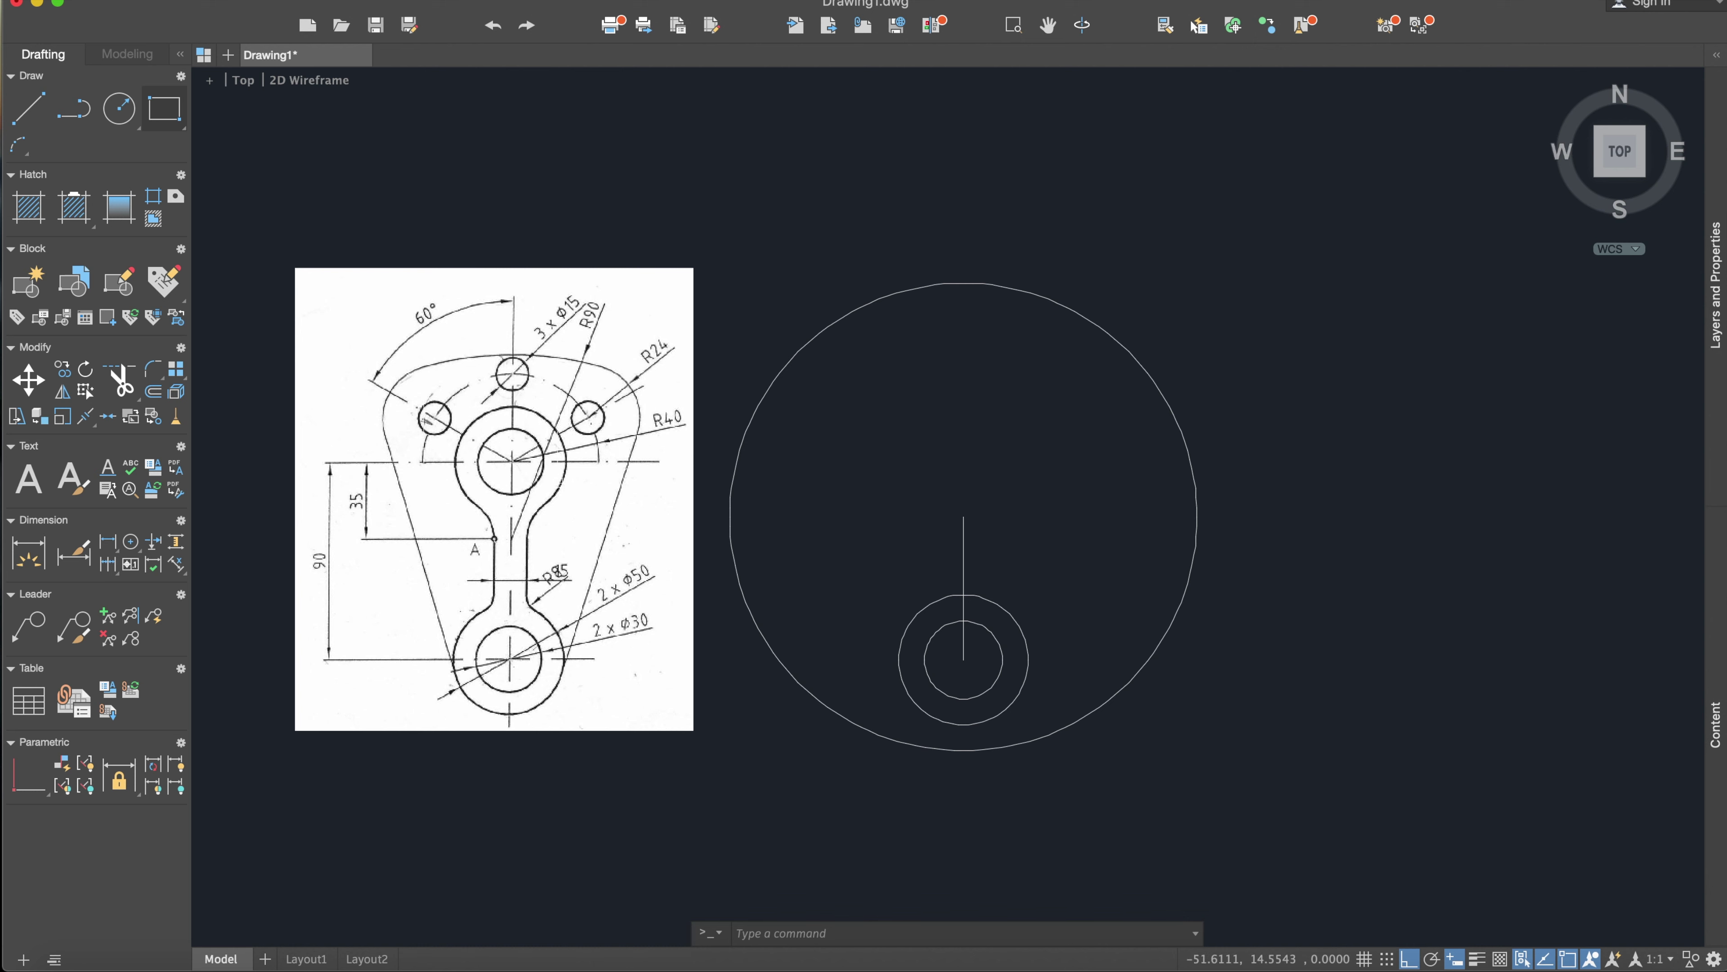
Step: Draw a vertical line 35 long upward from the centre of the radius 90 circle
left_click(22, 121)
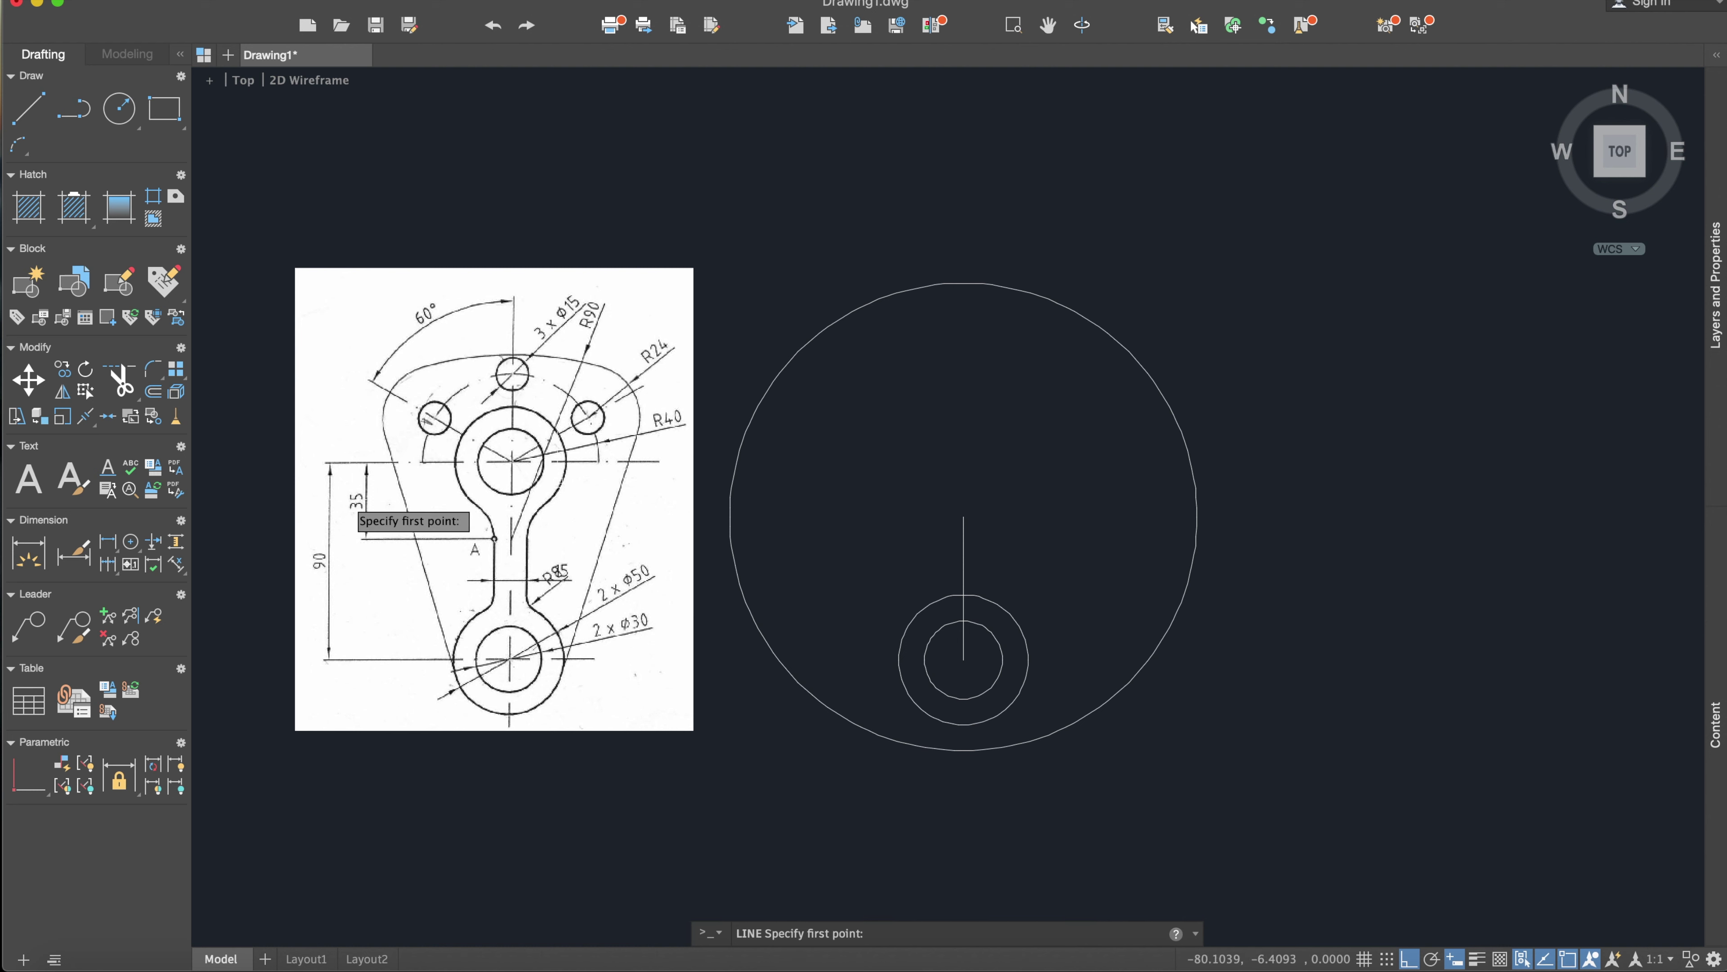
left_click(962, 518)
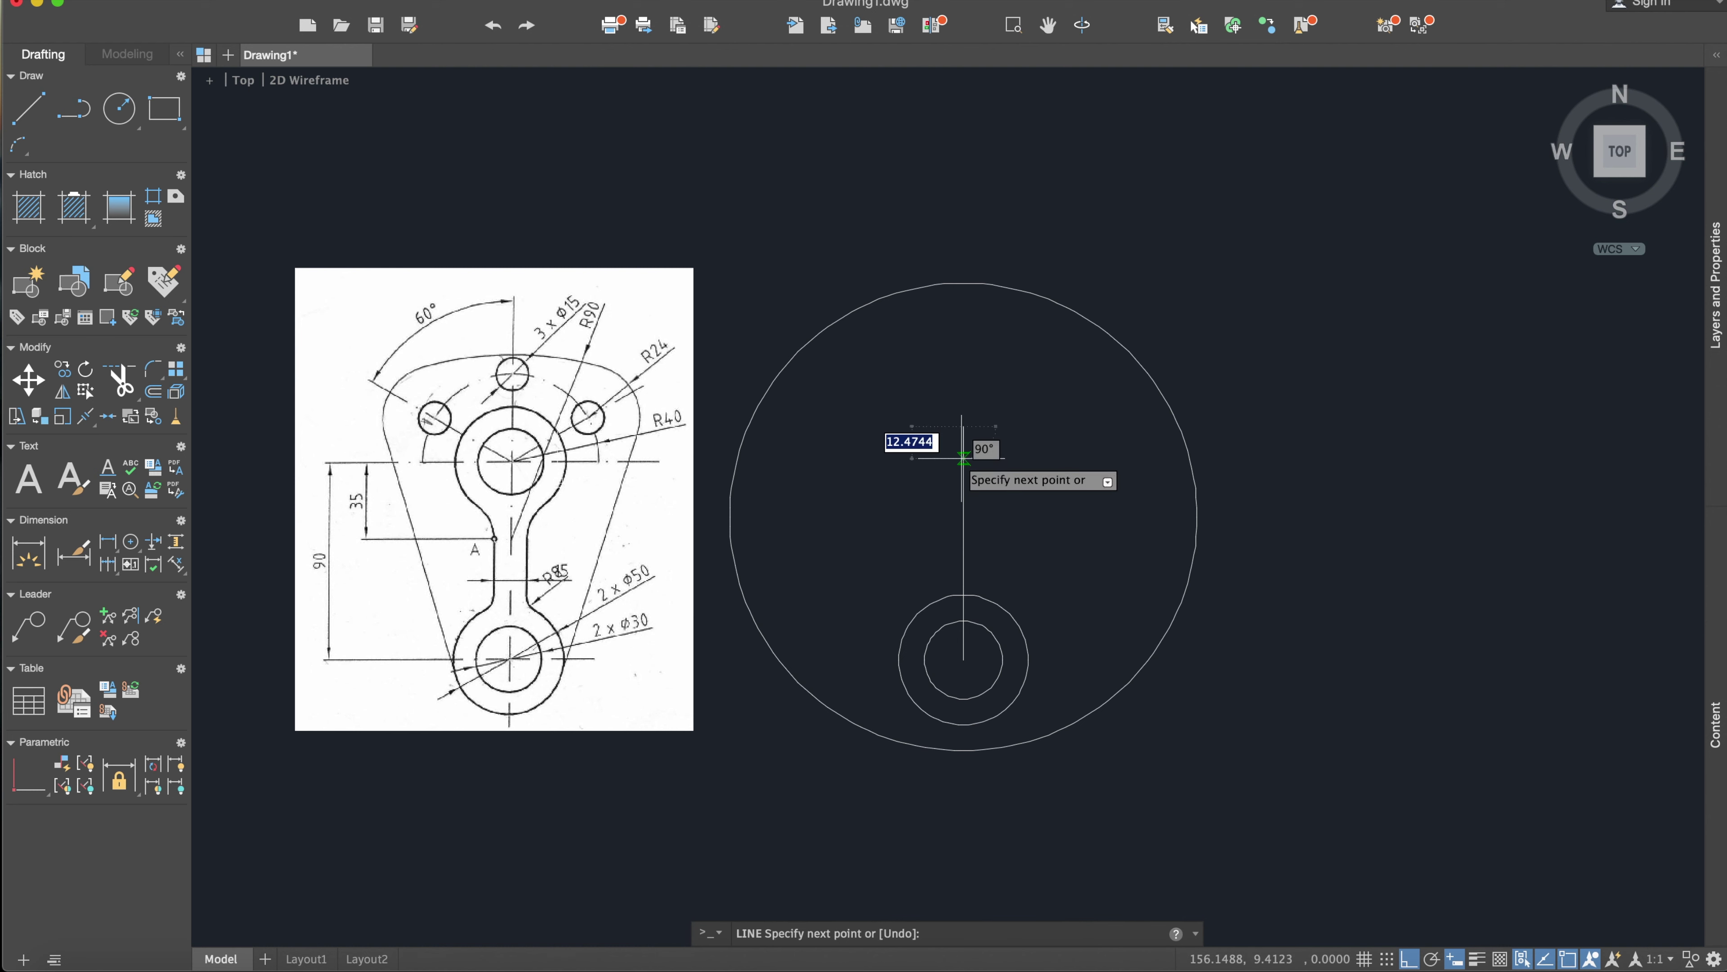
type("35")
key("Return")
key("Return")
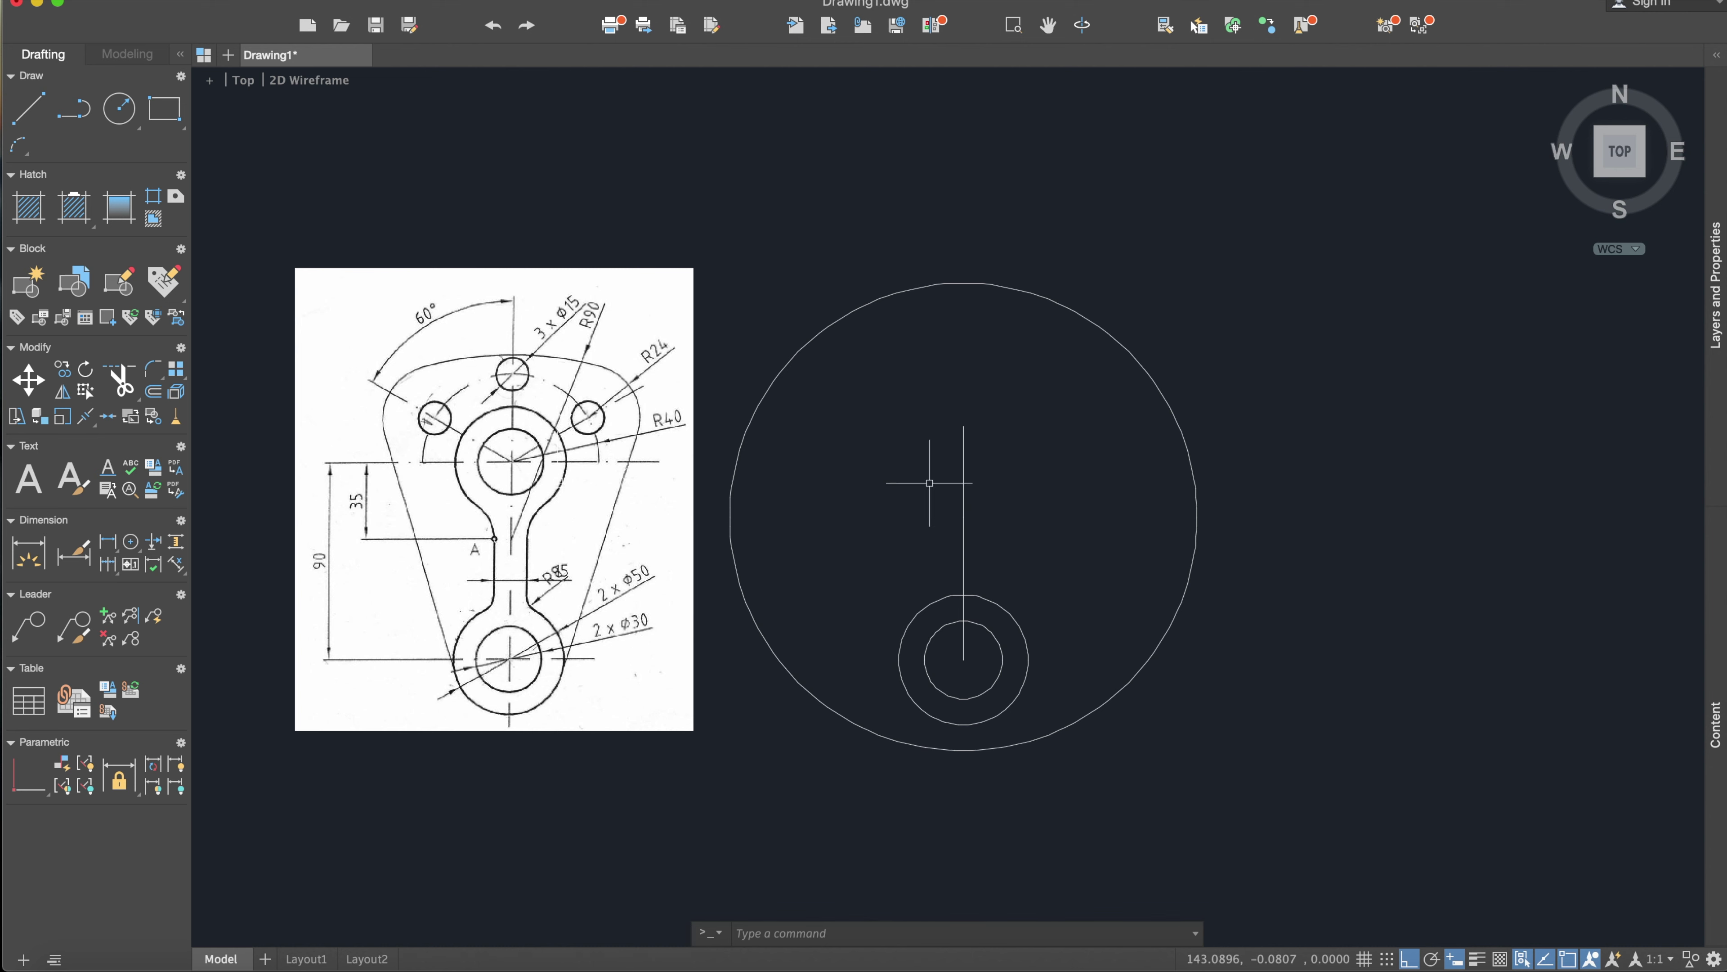
Step: Draw two concentric circles with radii of 15 and 25 at the top end of the new vertical line
left_click(115, 109)
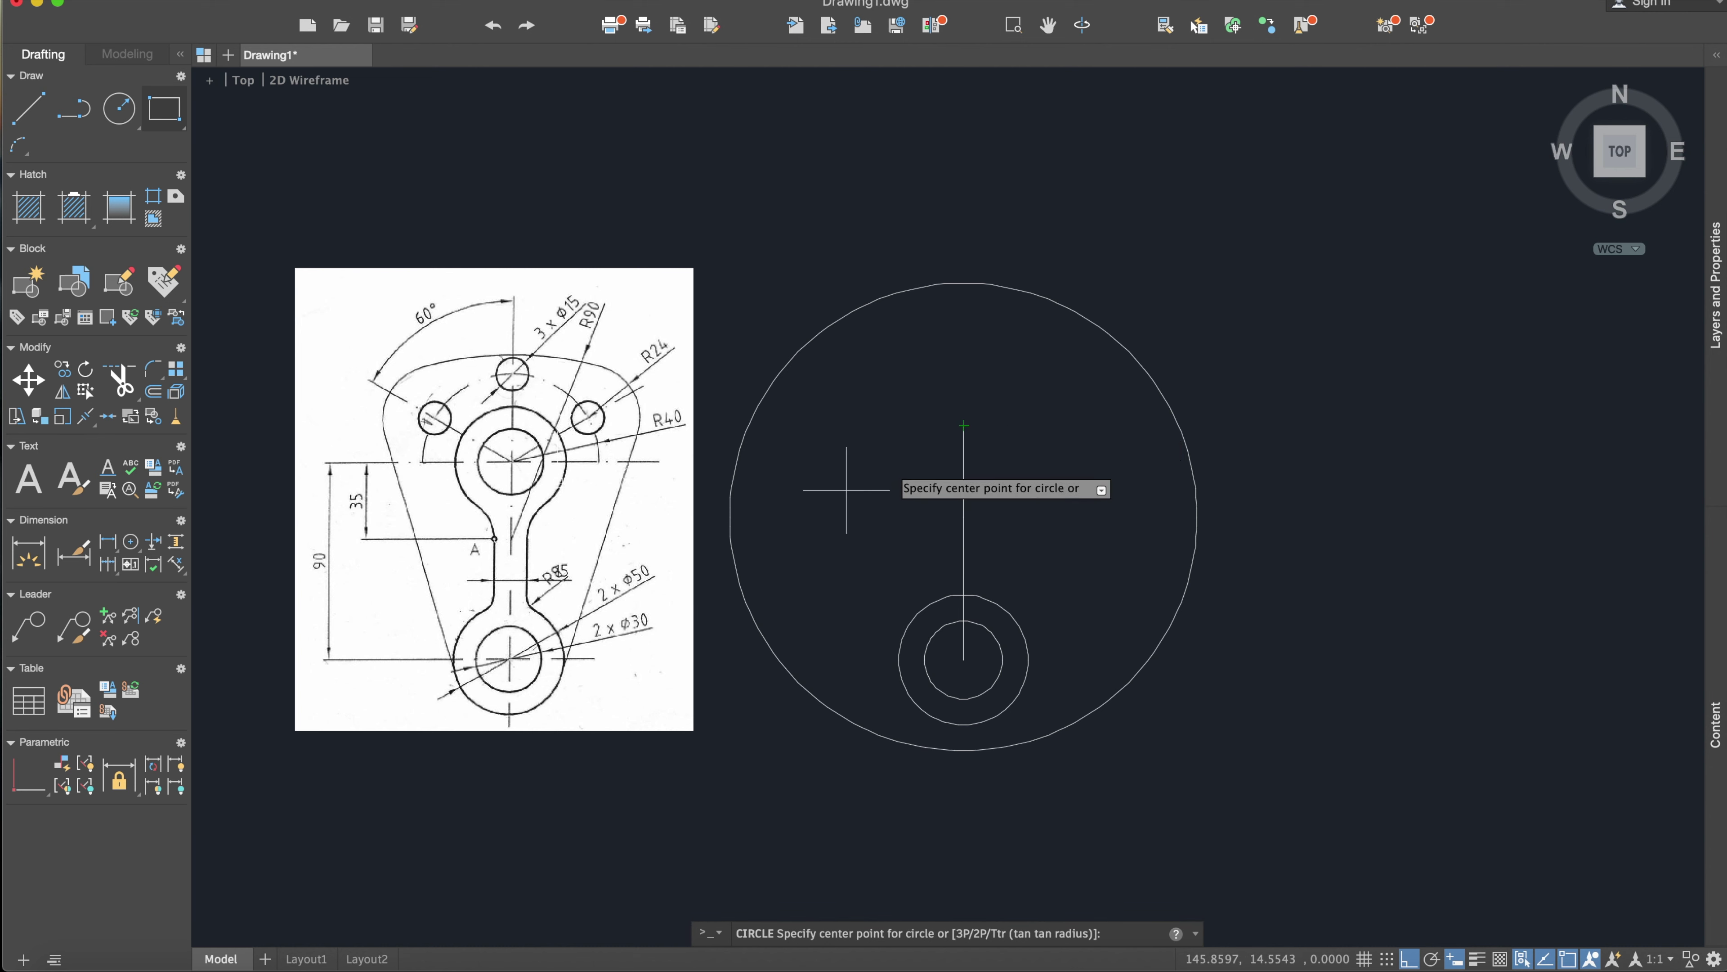
left_click(964, 426)
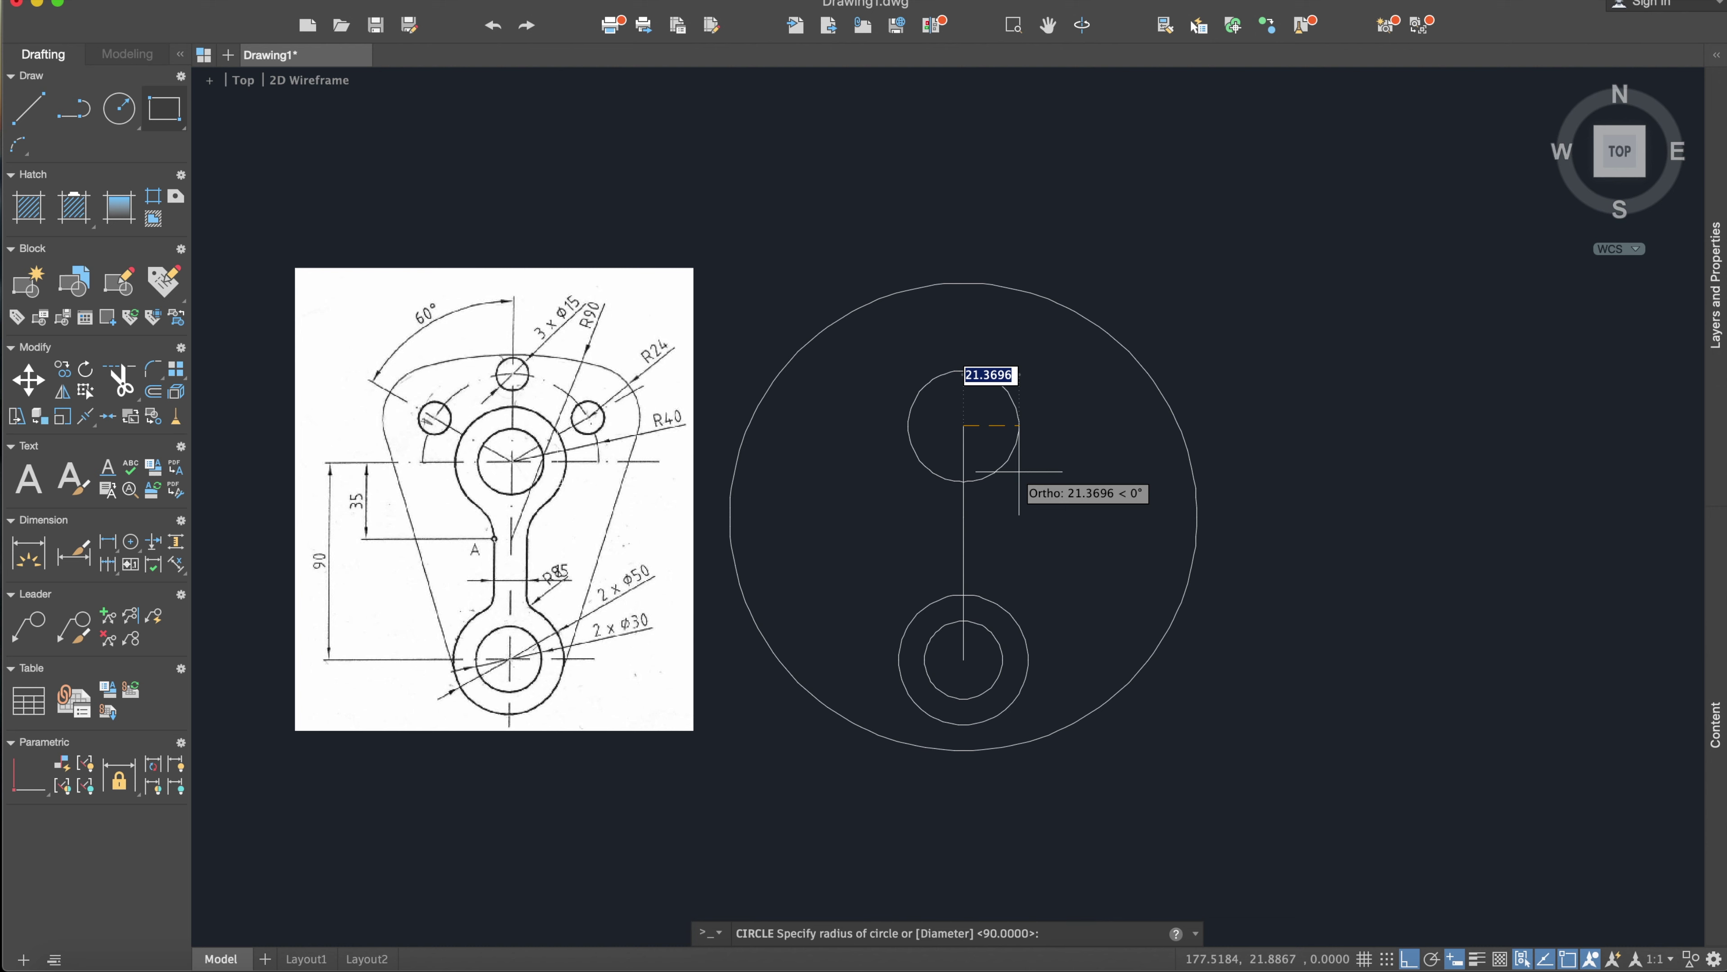
type("15")
key("Return")
left_click(132, 108)
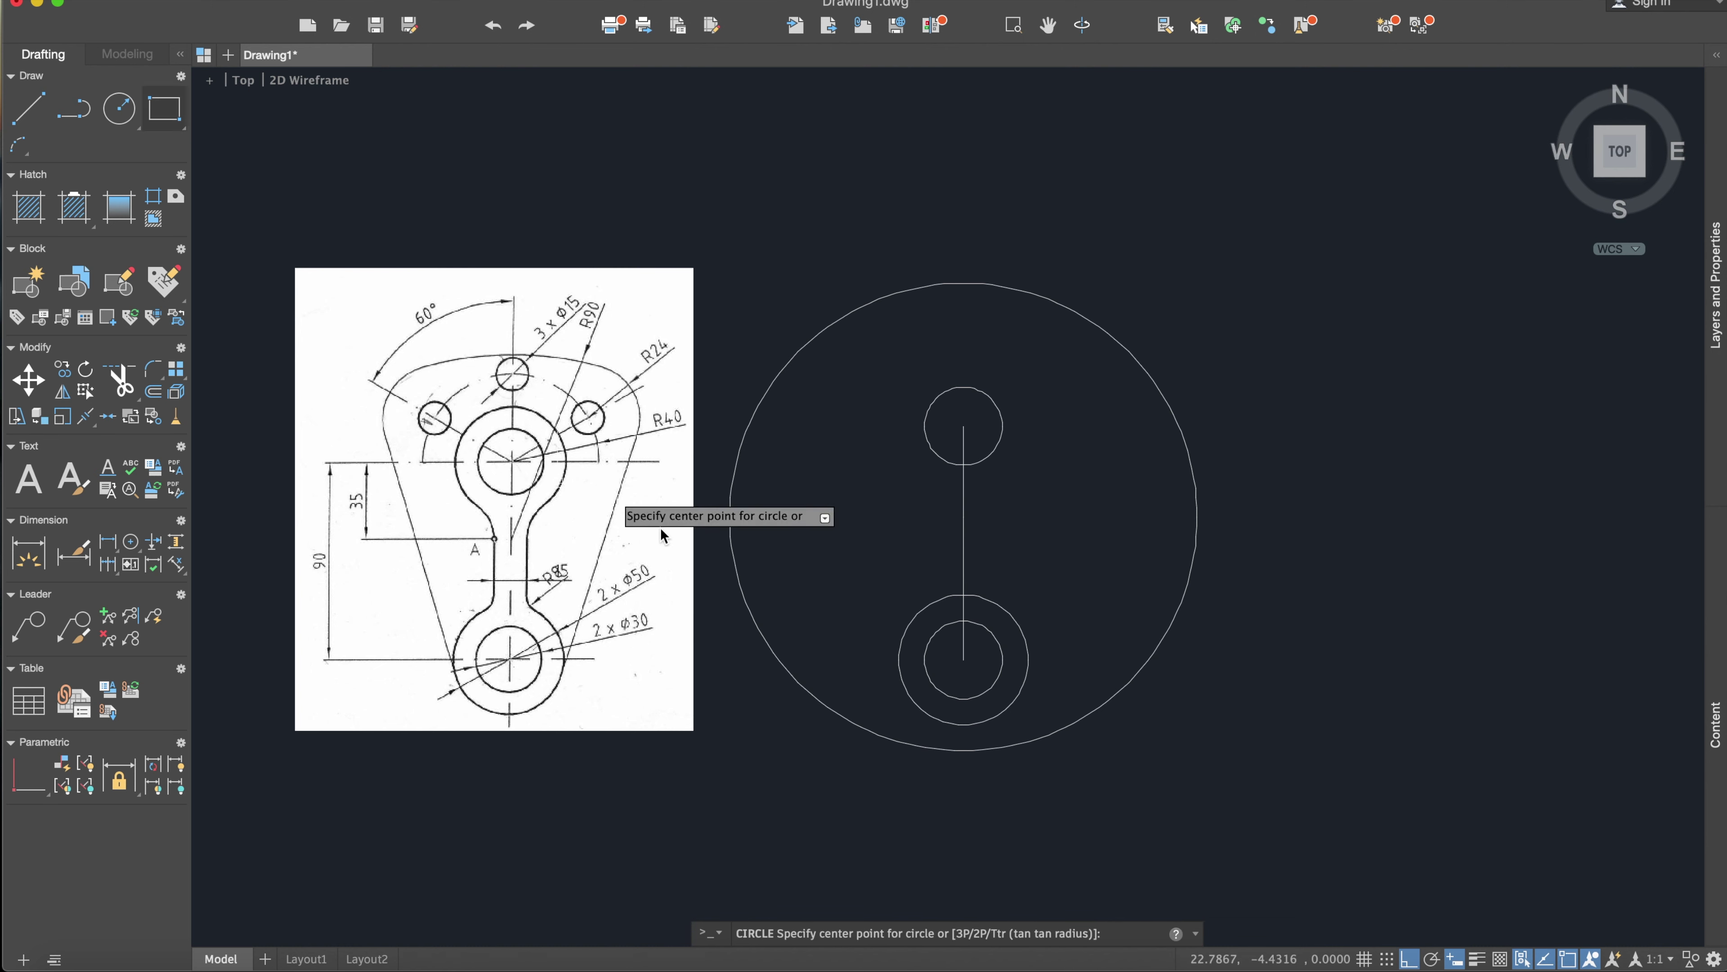
left_click(963, 425)
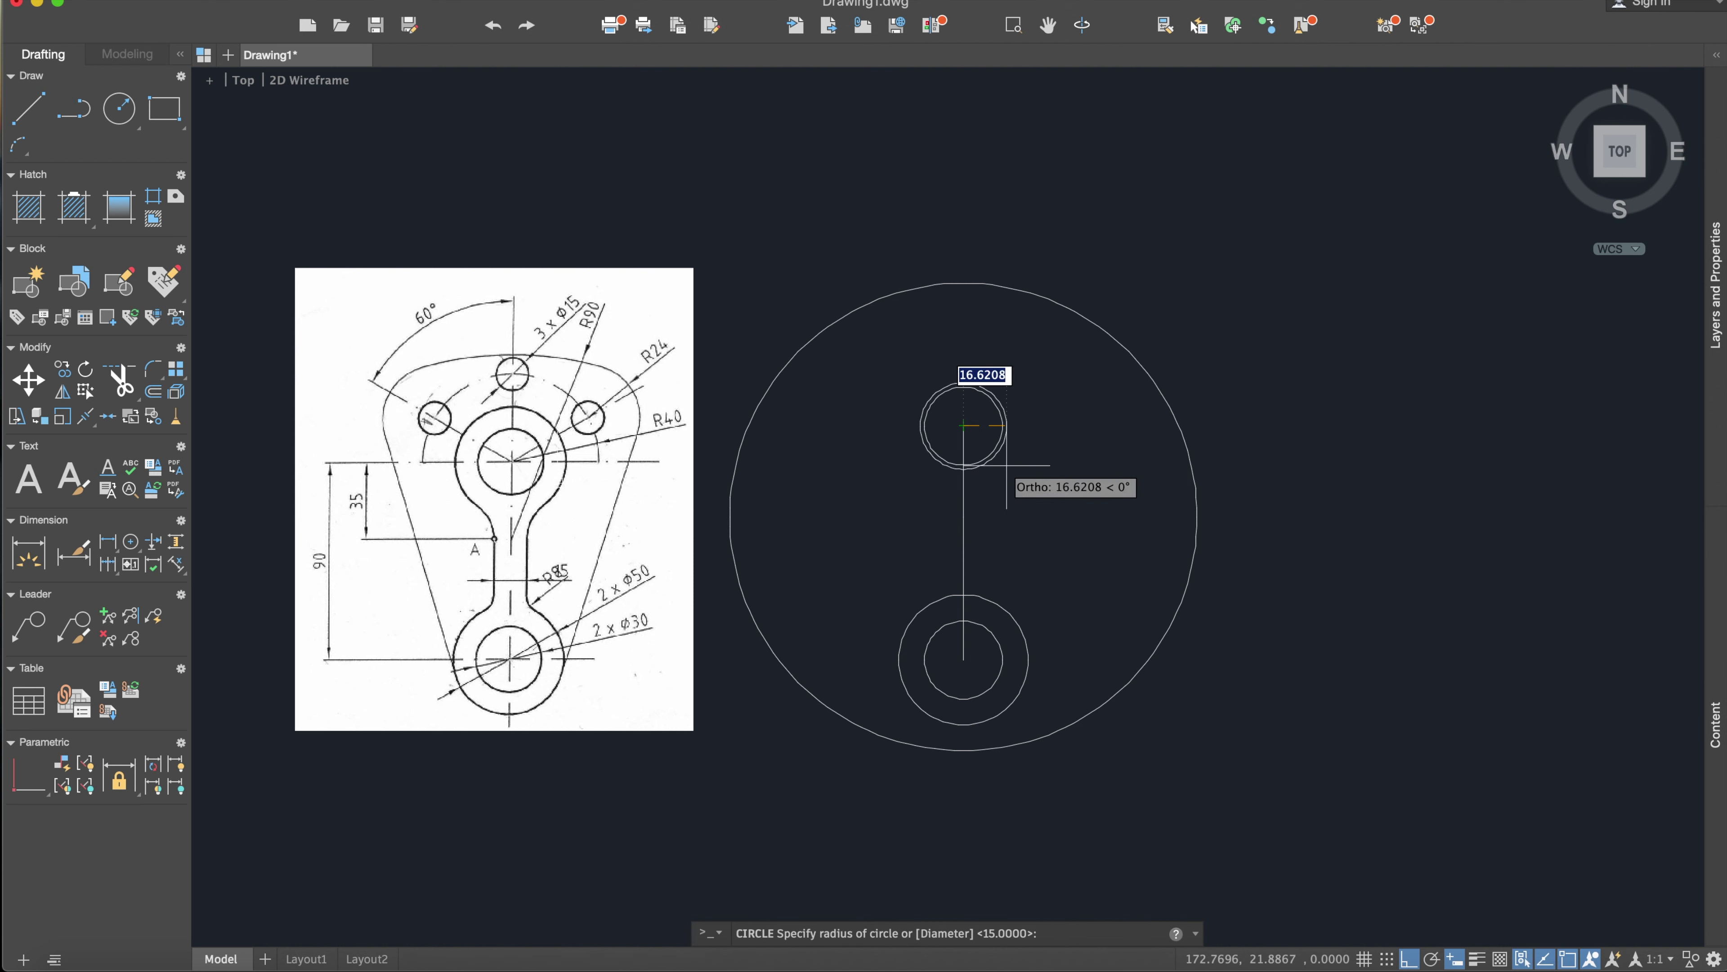
type("25")
key("Return")
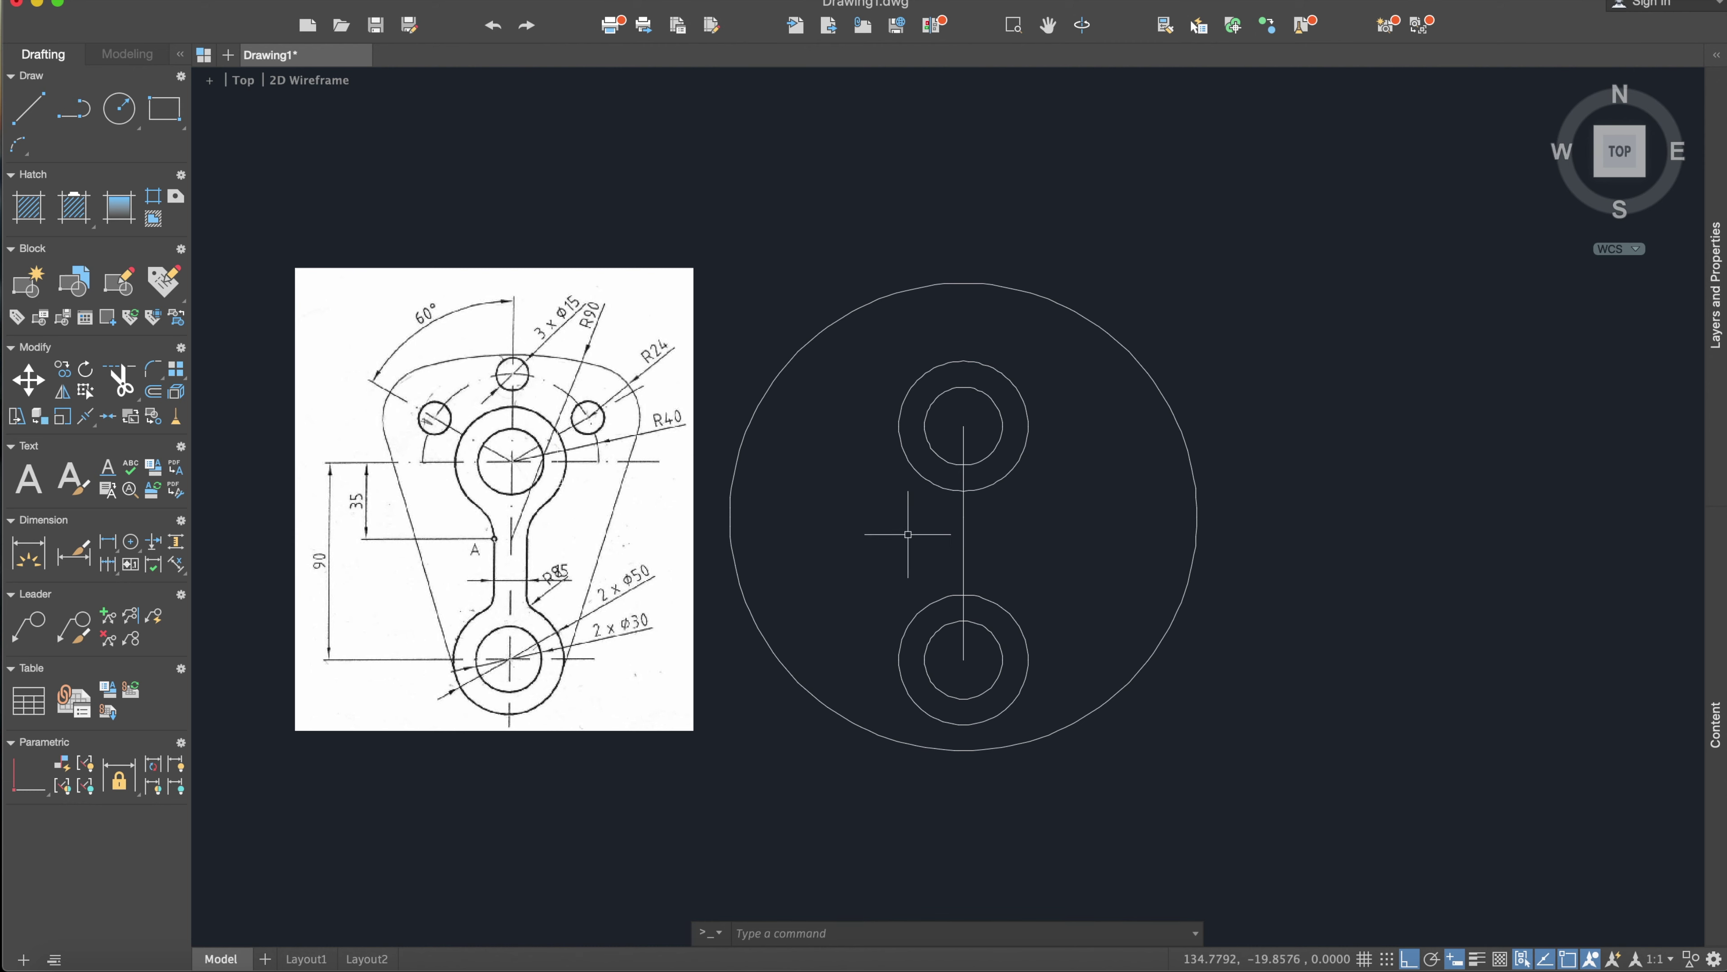
Step: Offset the lower vertical centre line by 7.5 to both sides to form the neck edges
scroll(552, 605, "up", 4)
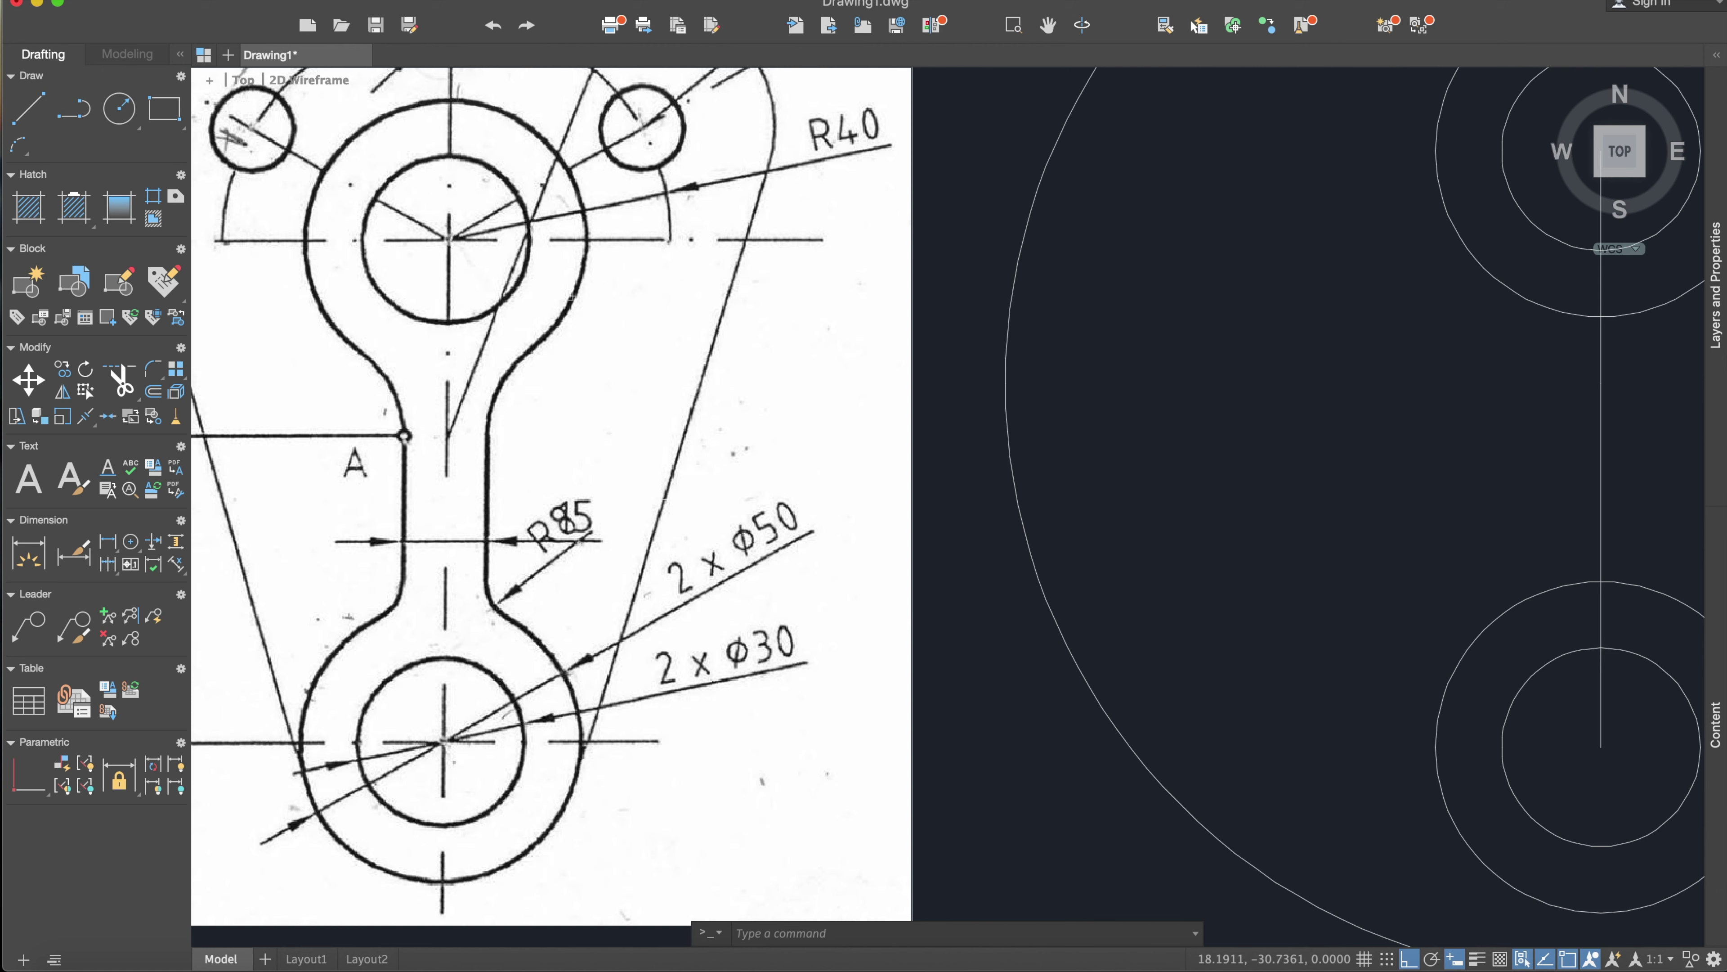
scroll(668, 499, "down", 4)
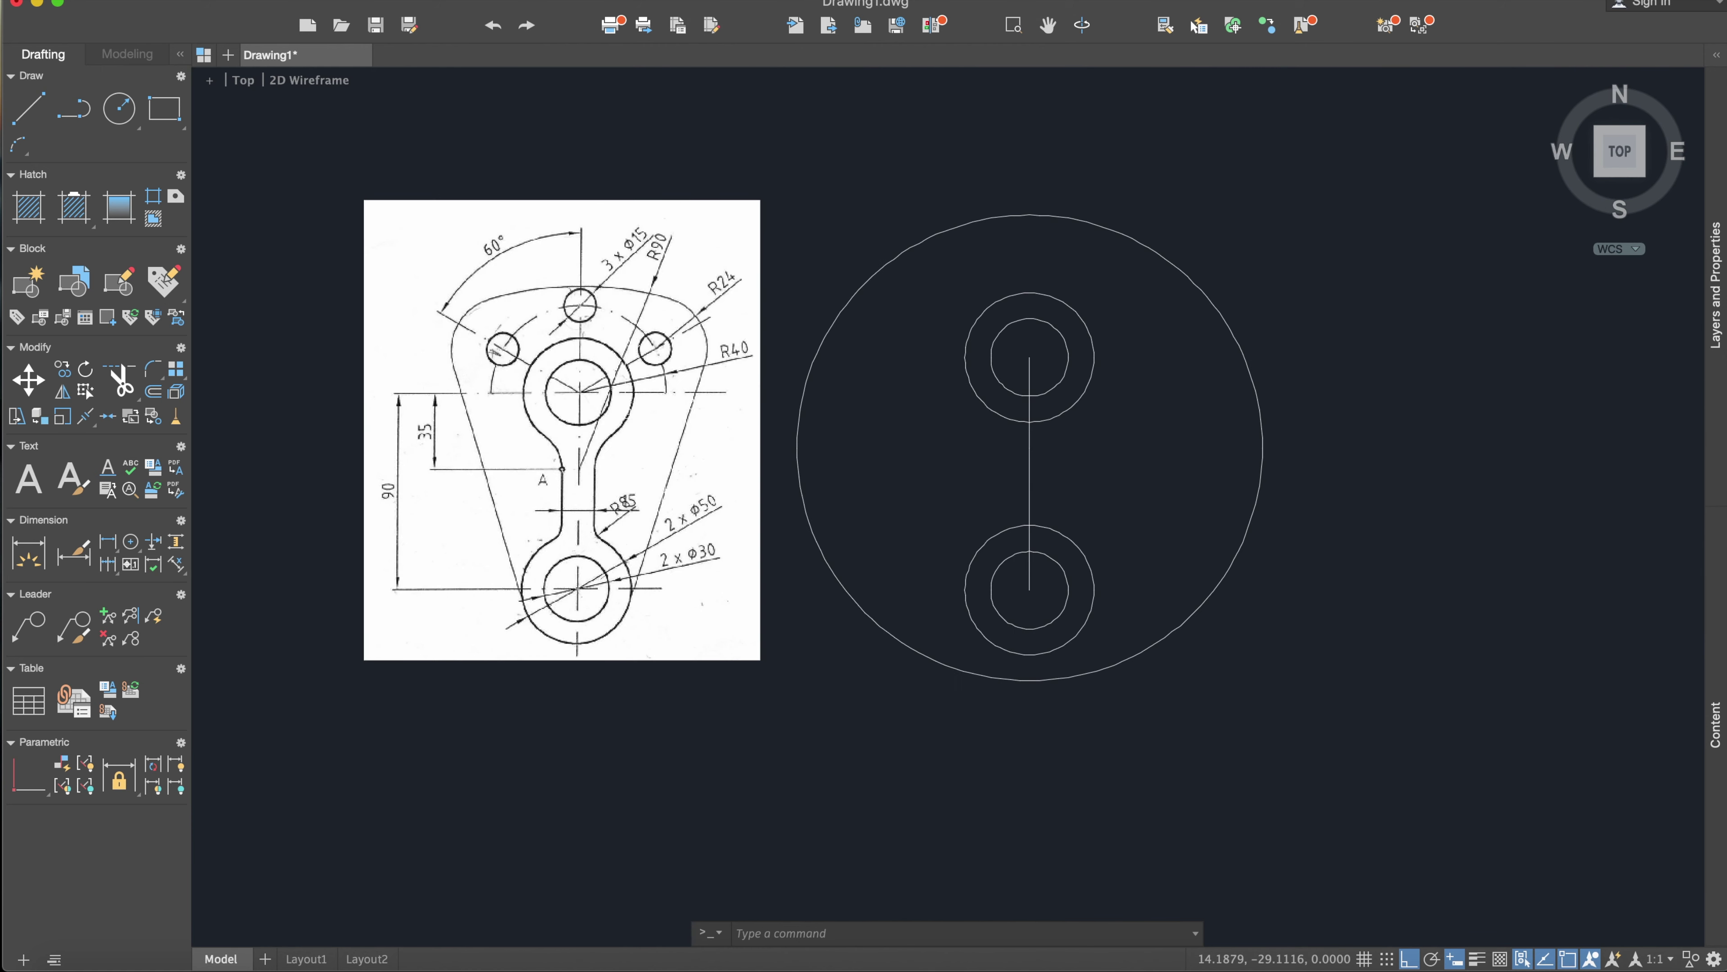
middle_click_drag(844, 468, 866, 471)
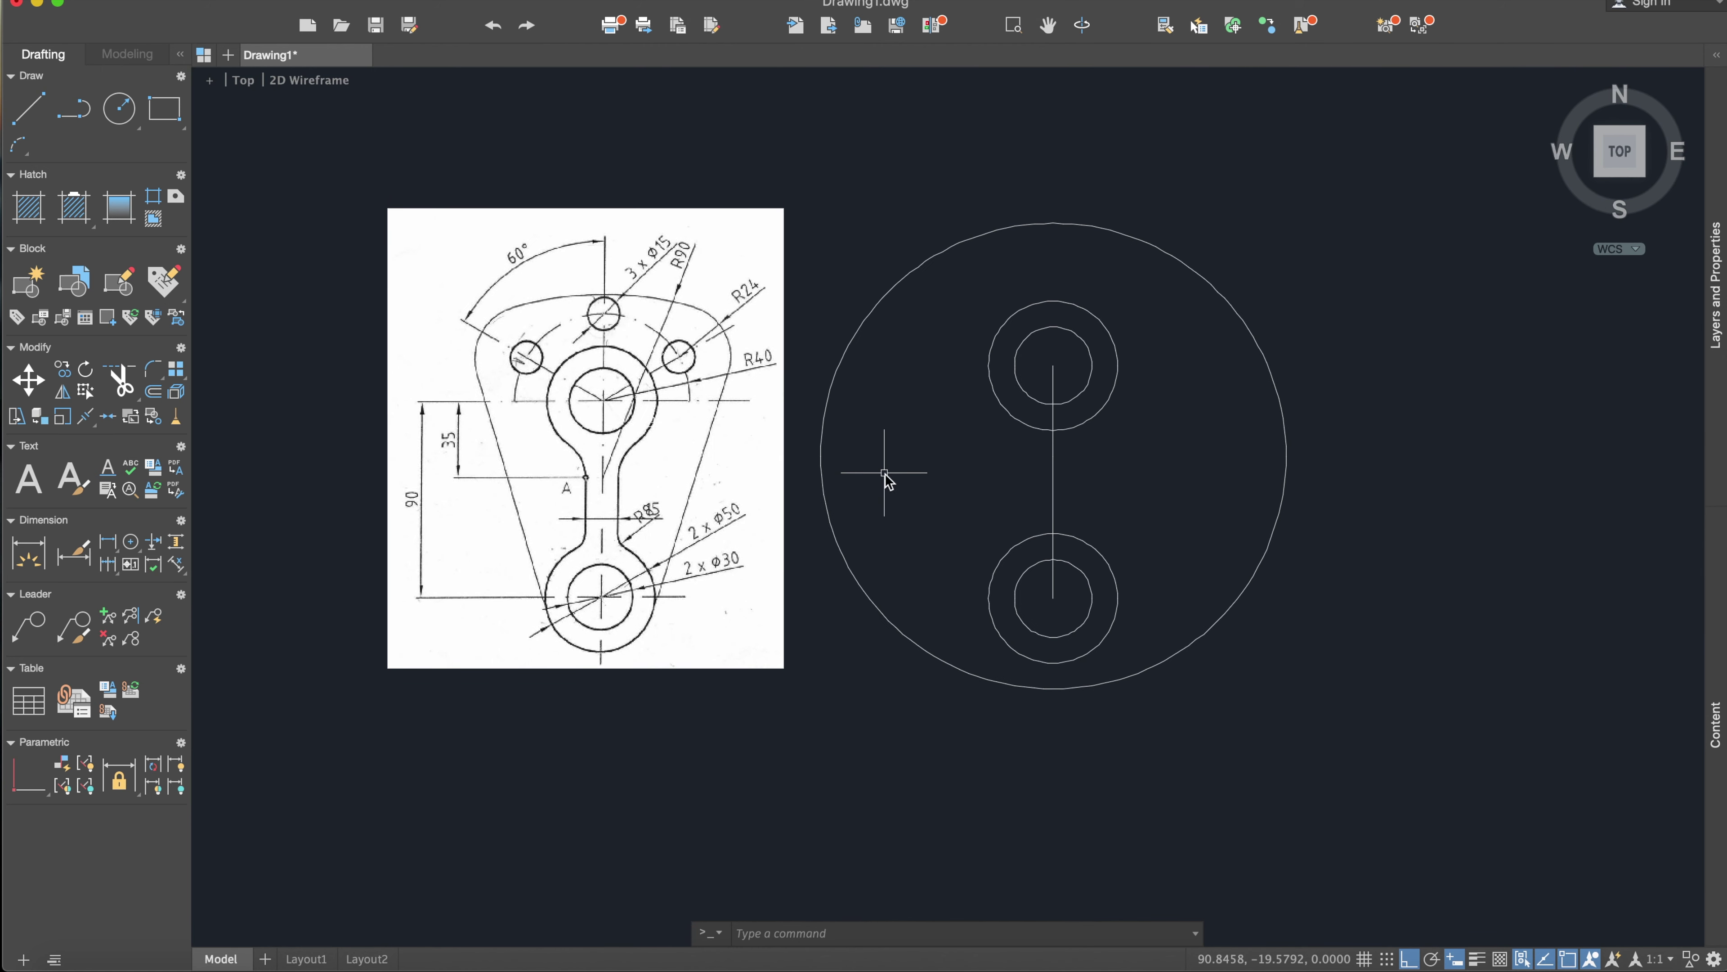
type("off")
key("Return")
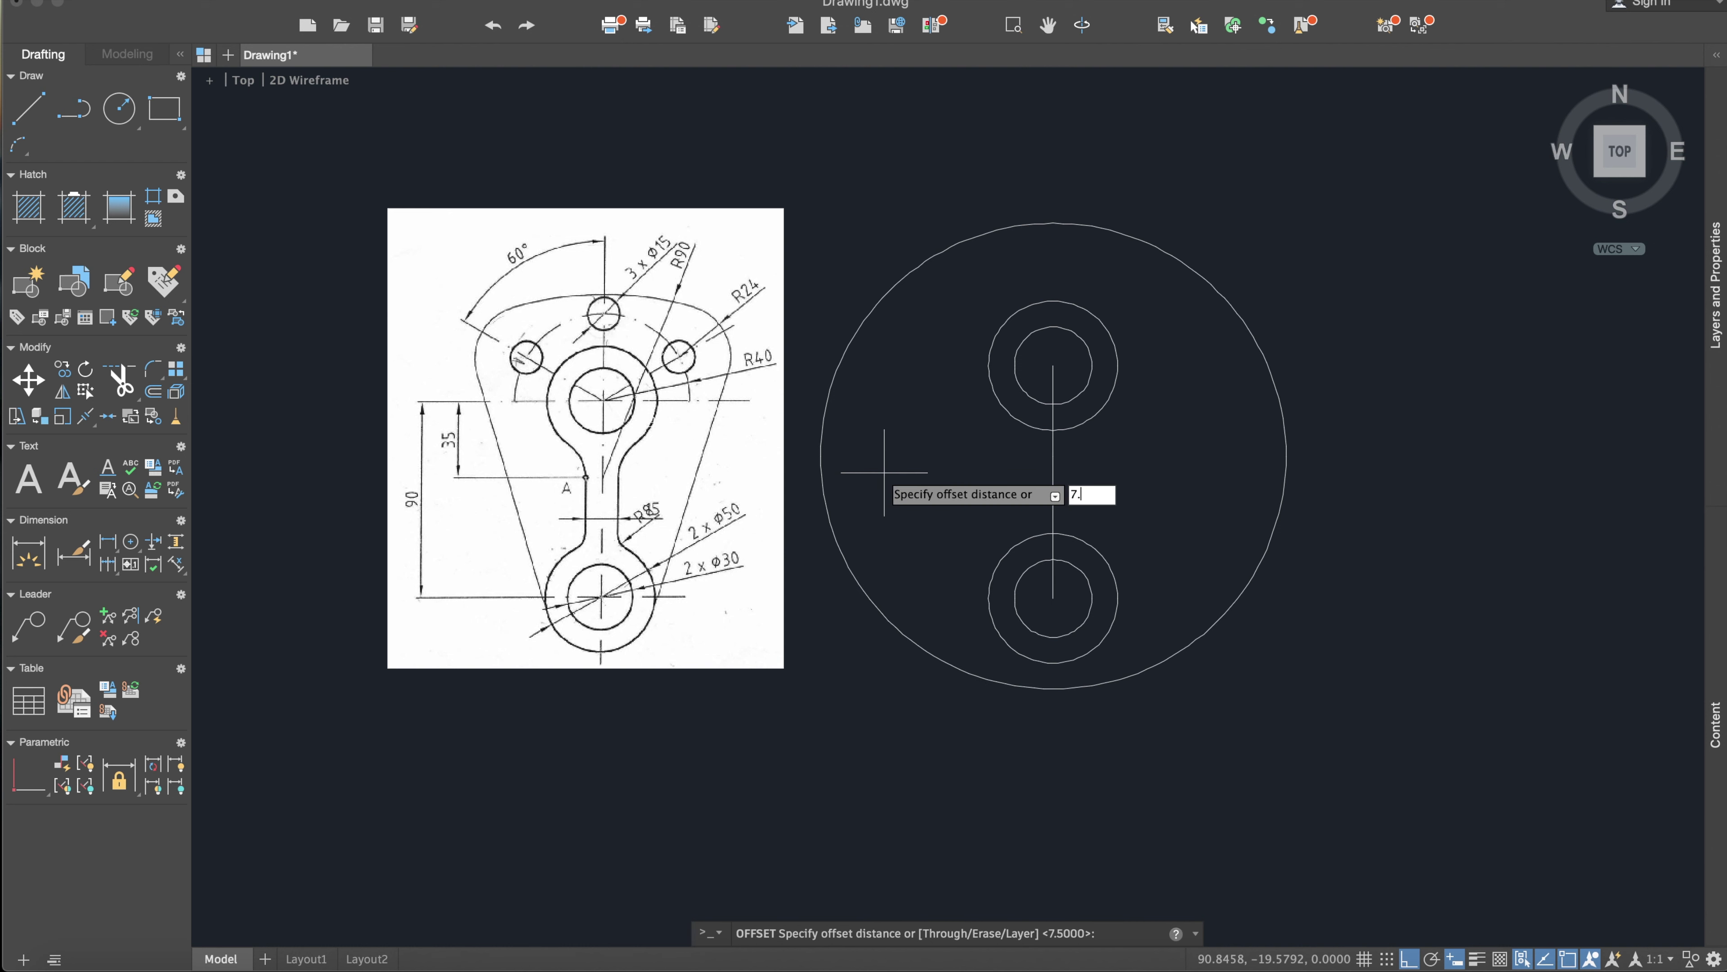
key("Return")
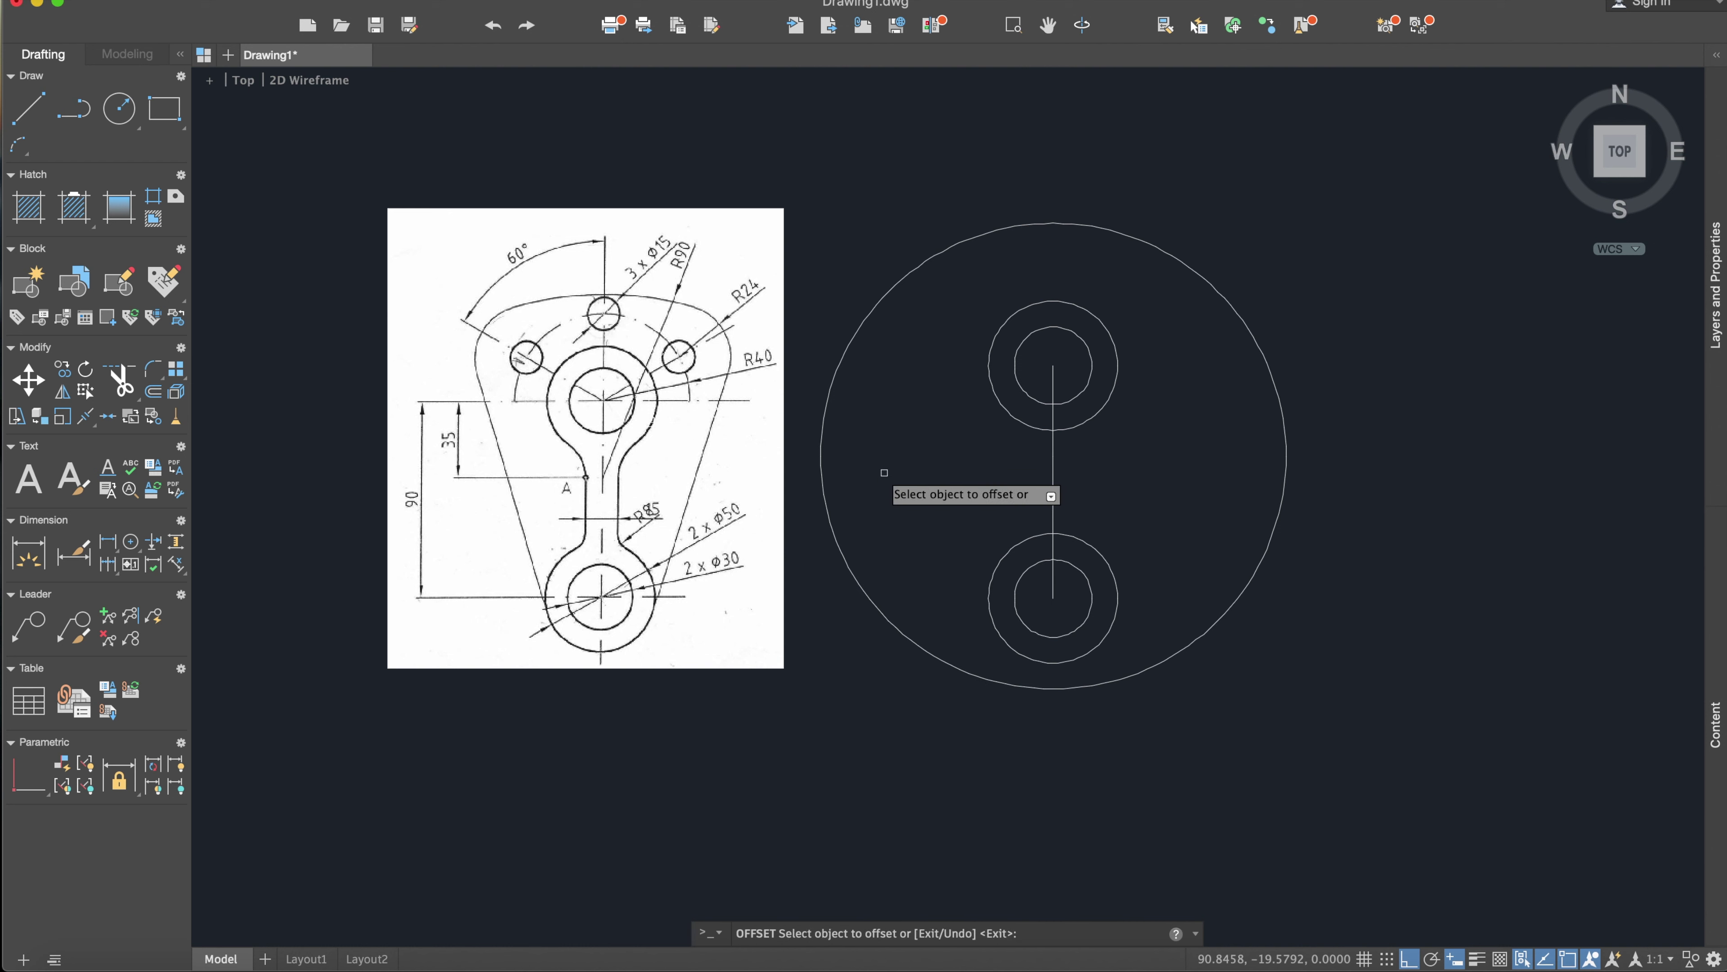
left_click(1055, 471)
left_click(1081, 476)
left_click(1052, 479)
left_click(1020, 483)
key("Return")
Step: Stretch the upper ends of both offset neck lines vertically into the upper inner circle
scroll(1093, 488, "up", 3)
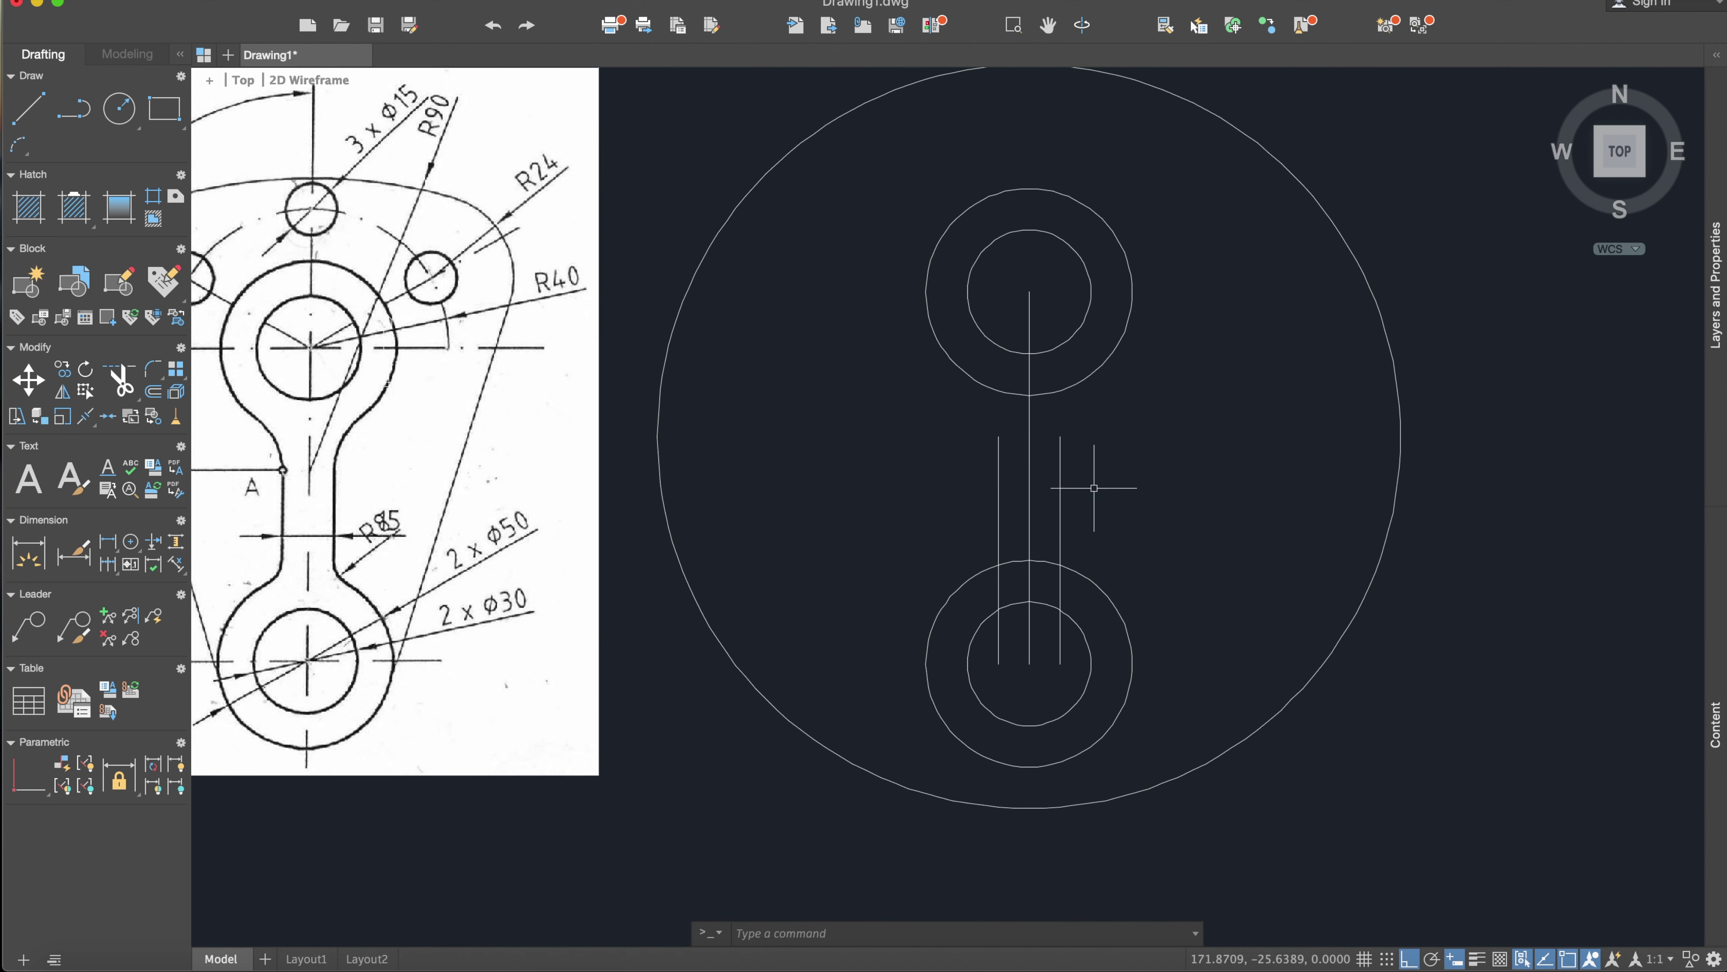
left_click(1059, 462)
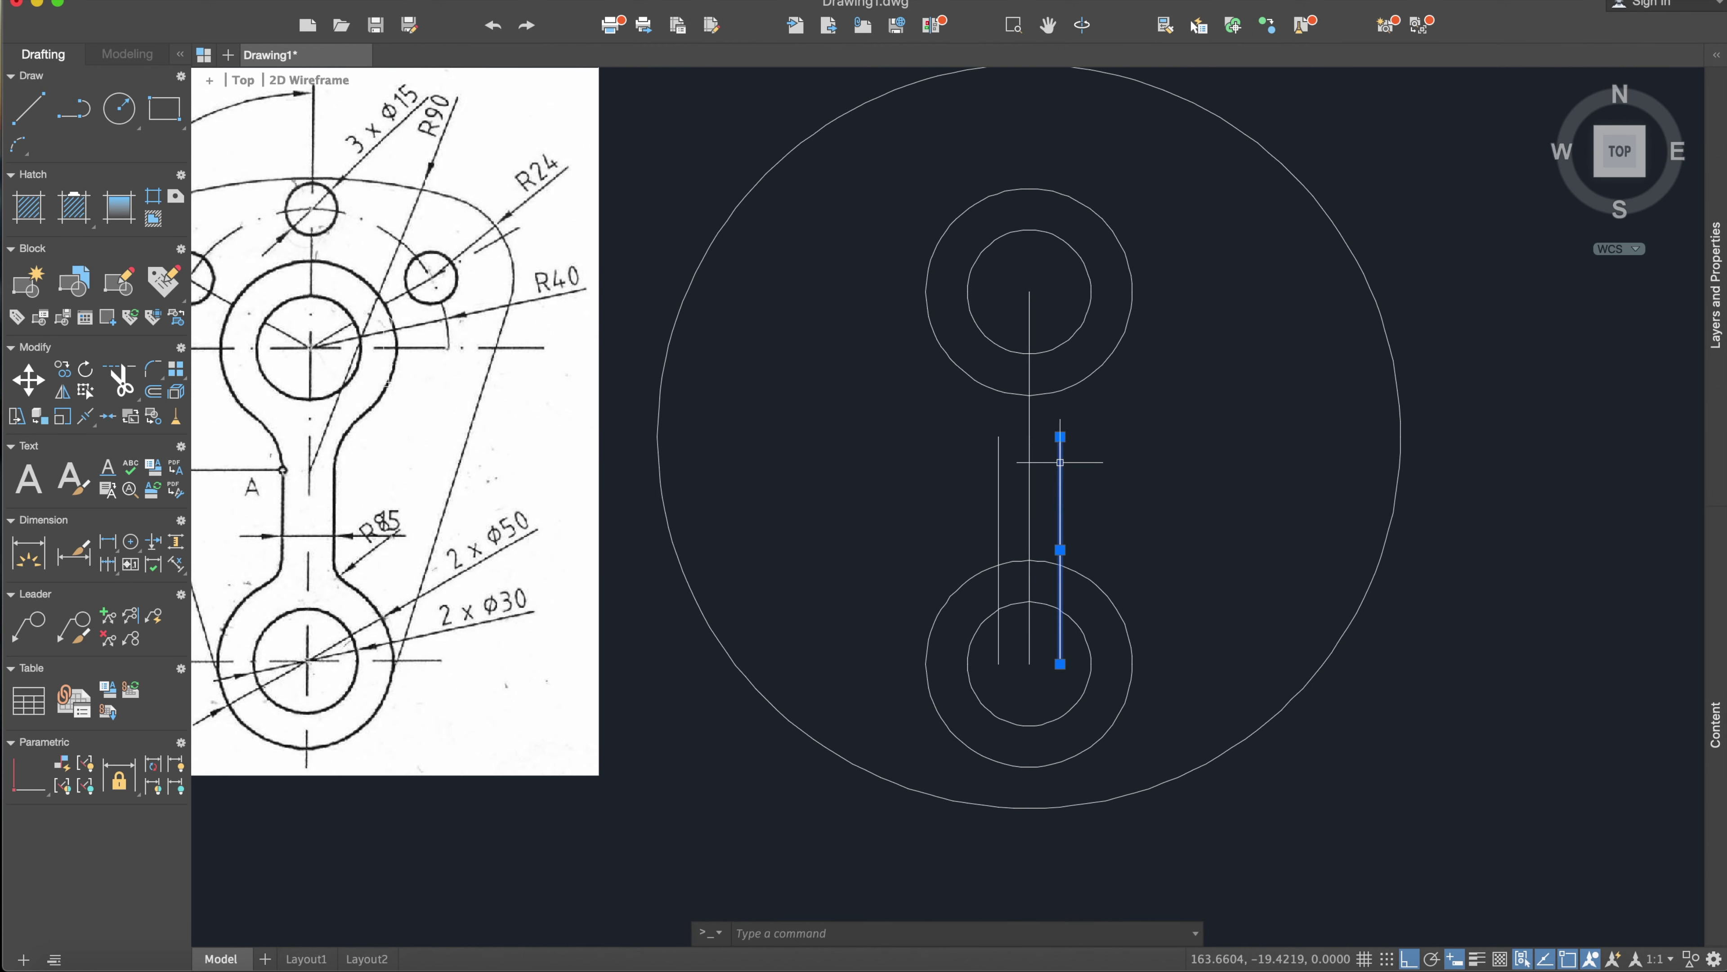
left_click(1060, 439)
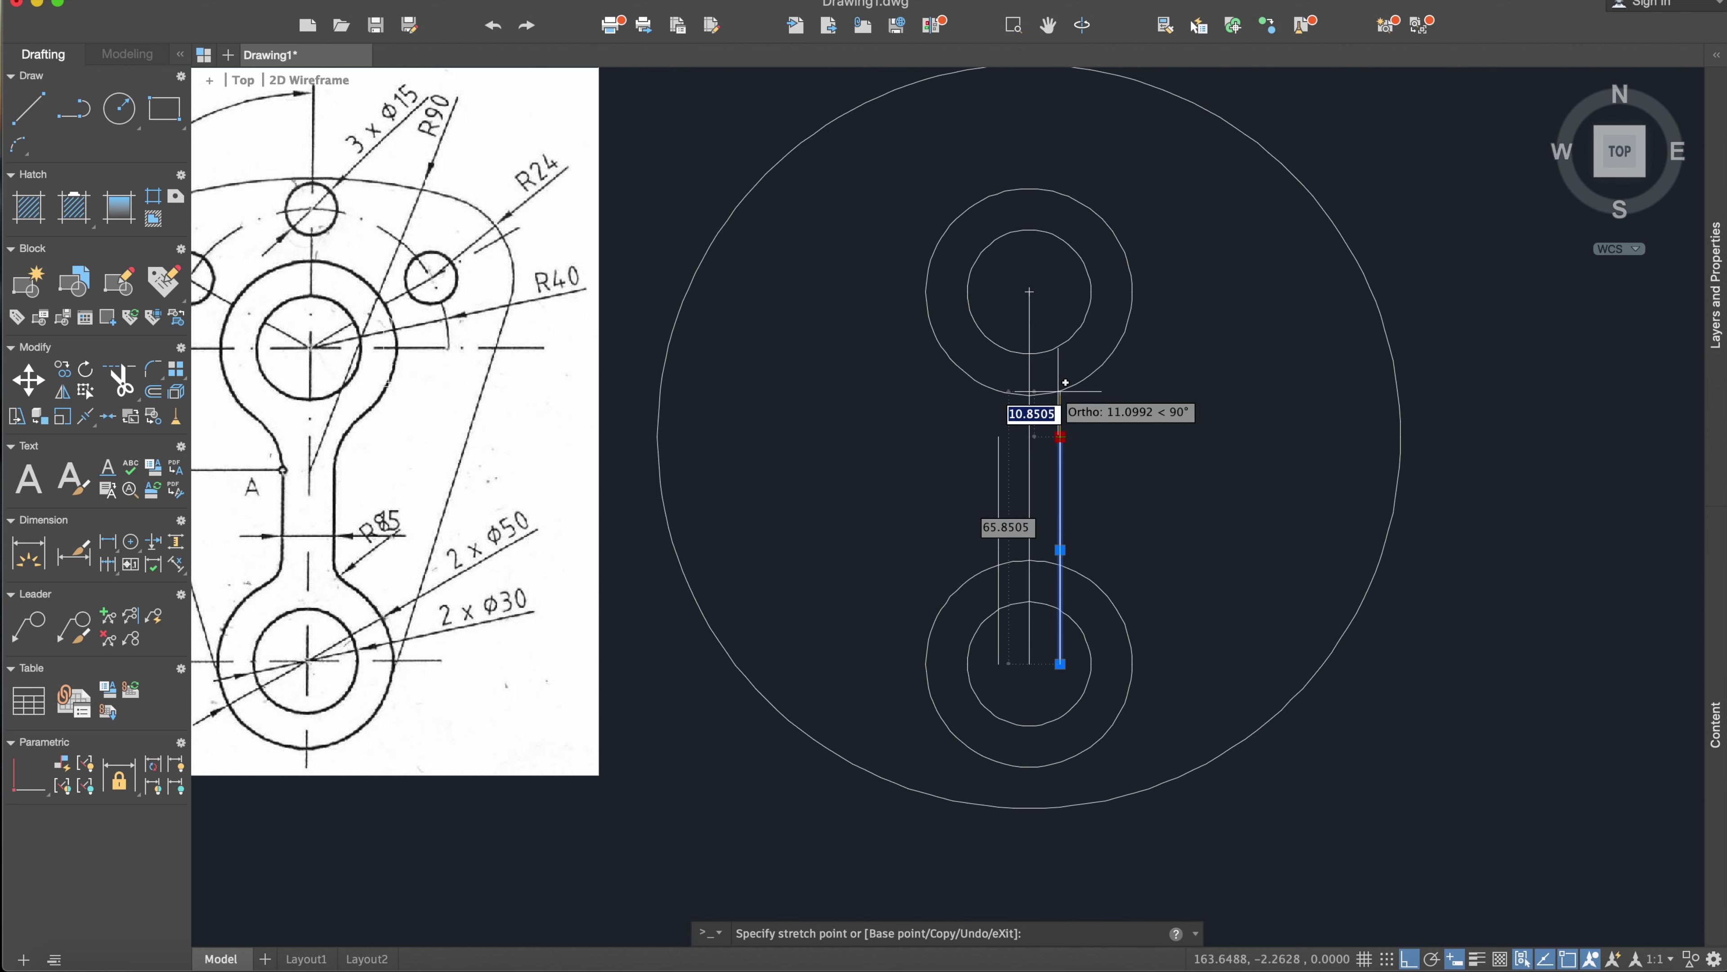
left_click(1063, 325)
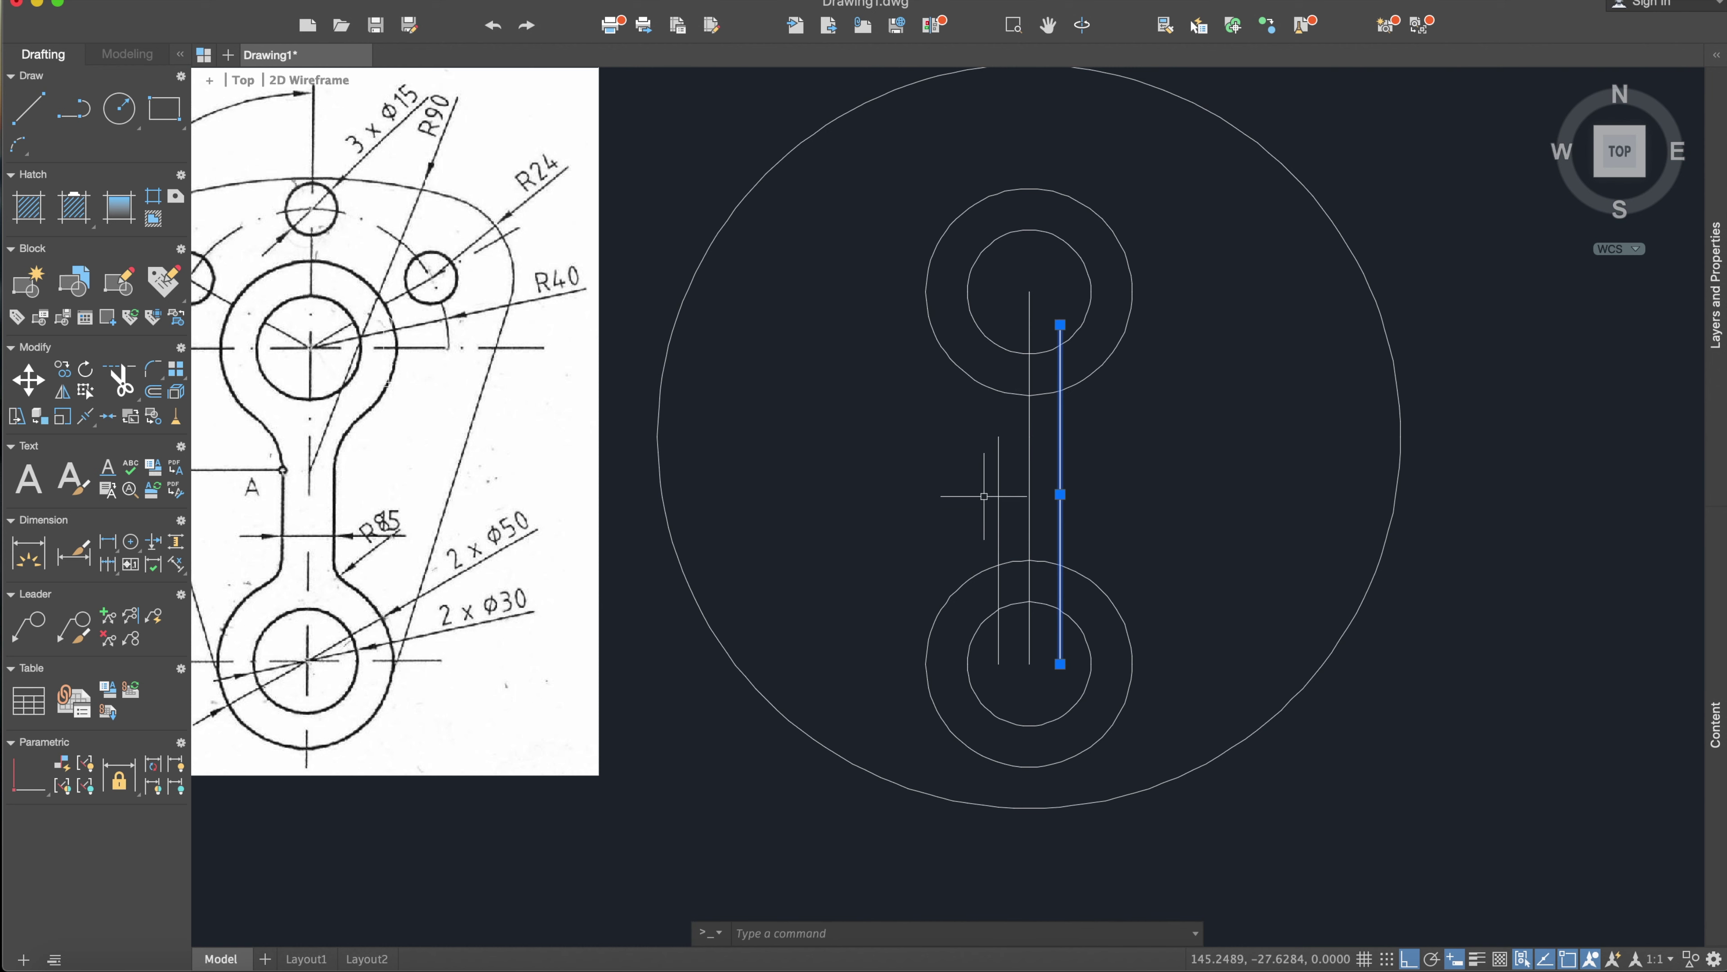
key("Escape")
left_click(999, 476)
left_click(998, 436)
left_click(999, 306)
key("Escape")
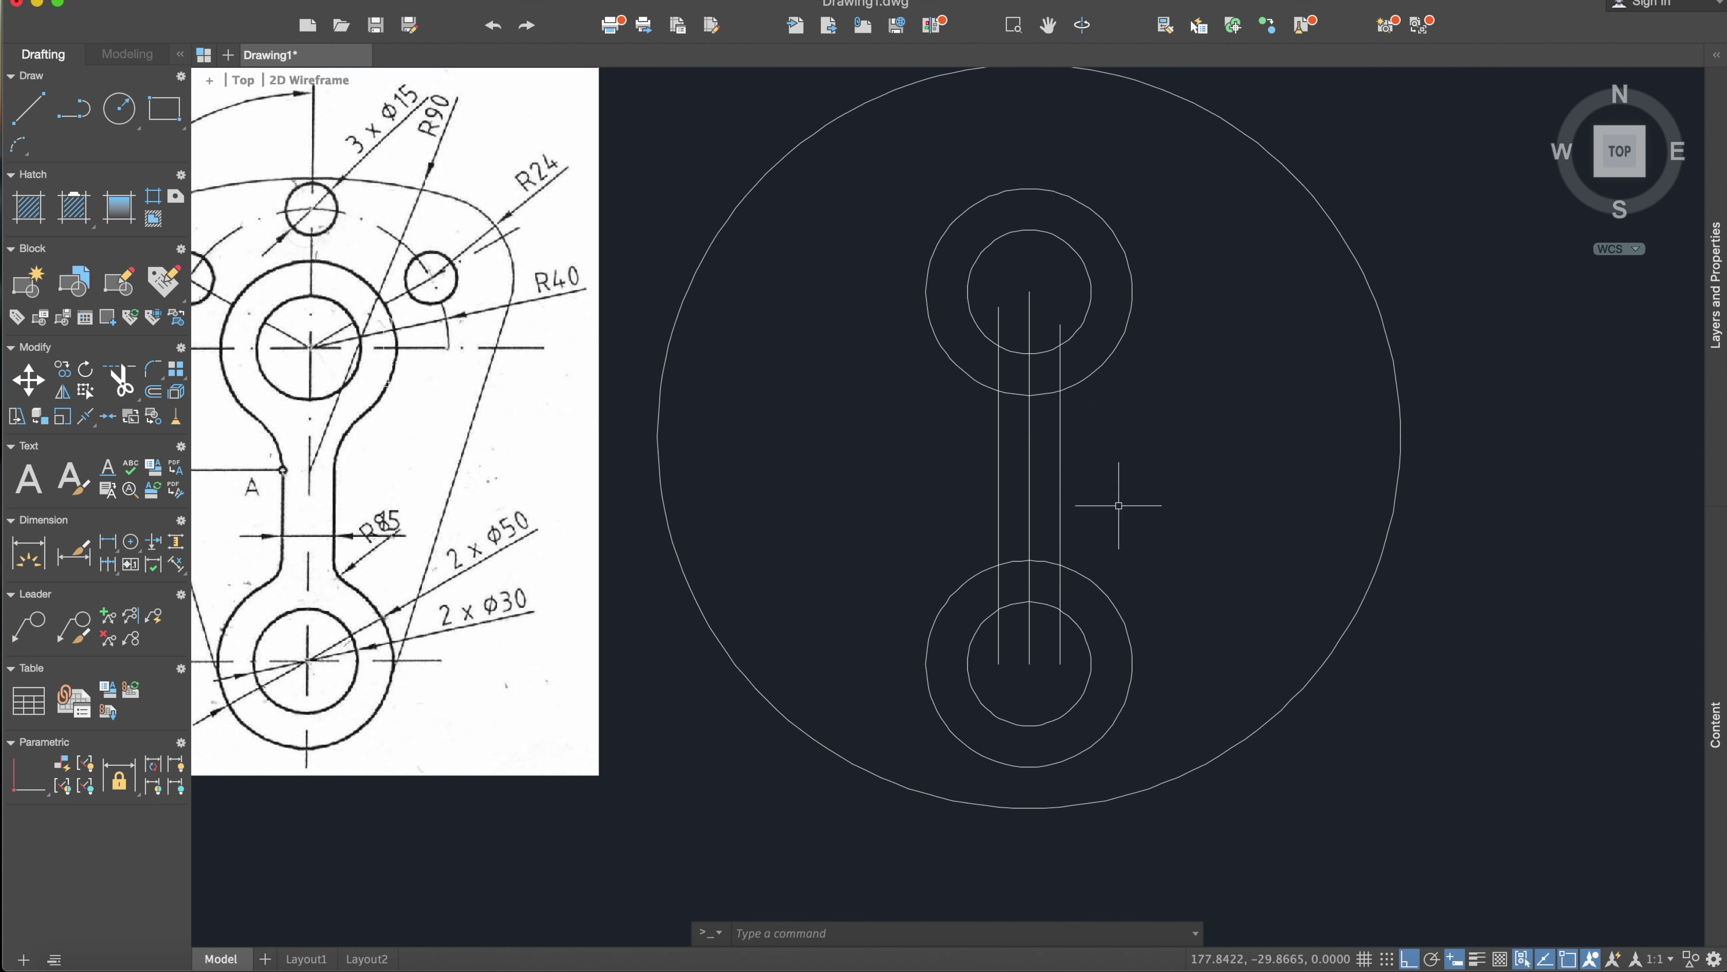
Step: Examine the fillet radius dimension at the lower end of the neck in the reference drawing
middle_click_drag(1023, 587, 1219, 559)
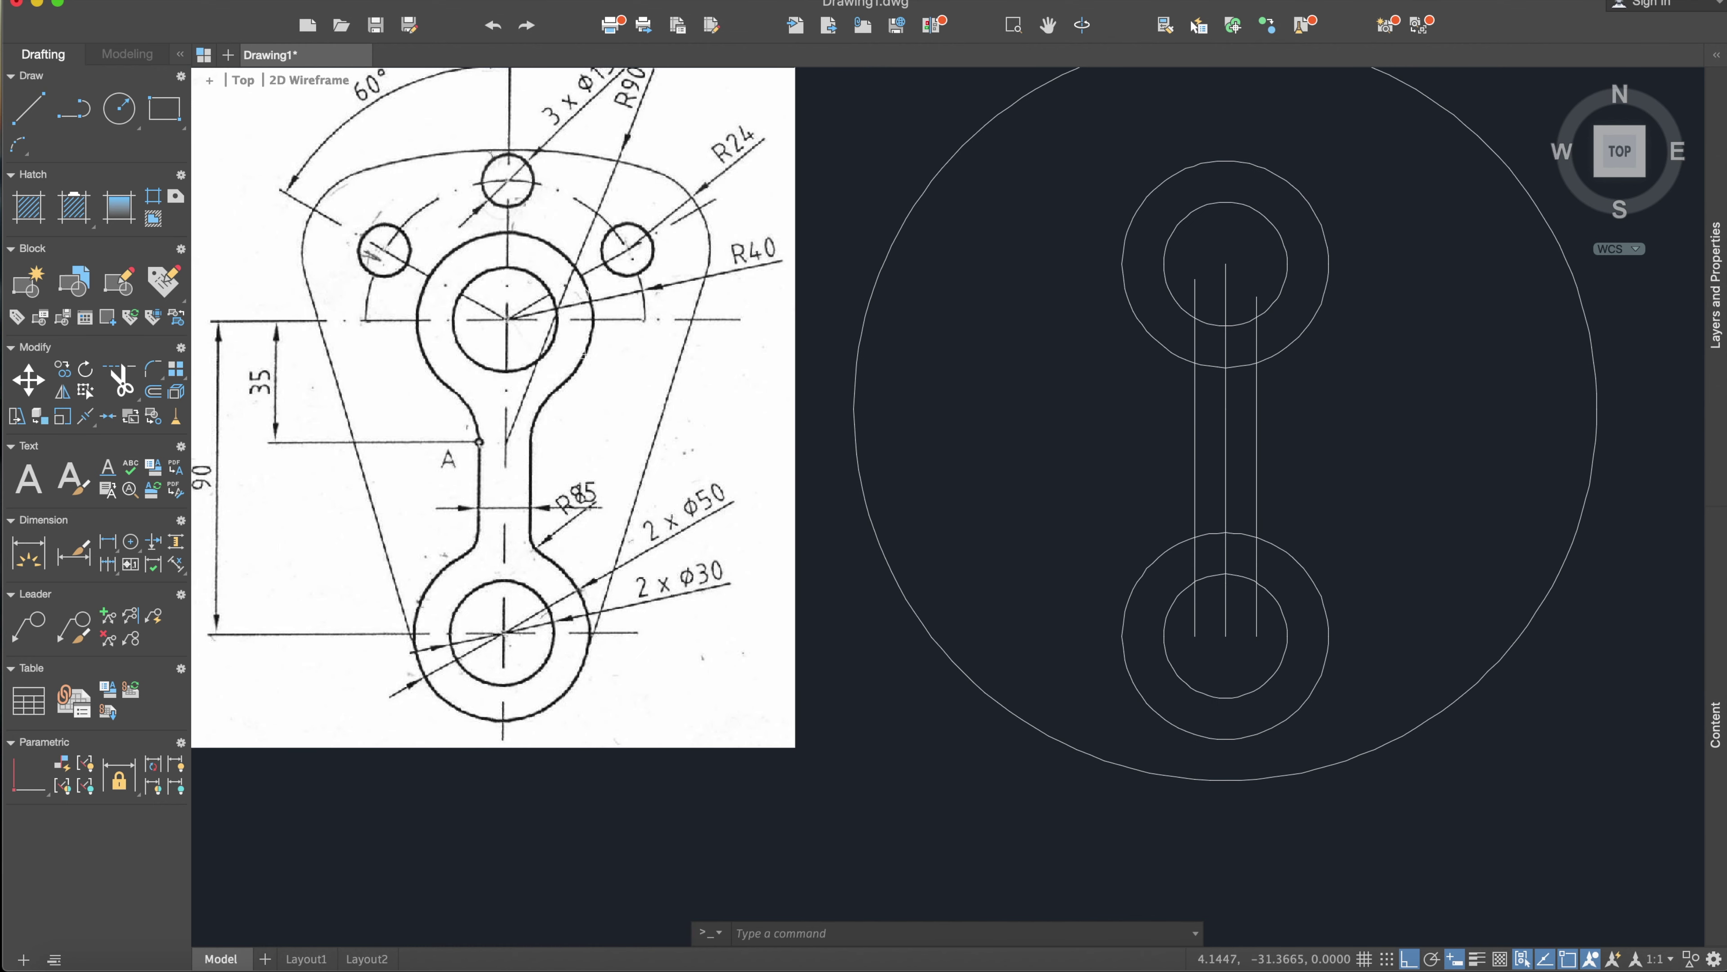
scroll(593, 507, "up", 4)
scroll(529, 506, "down", 2)
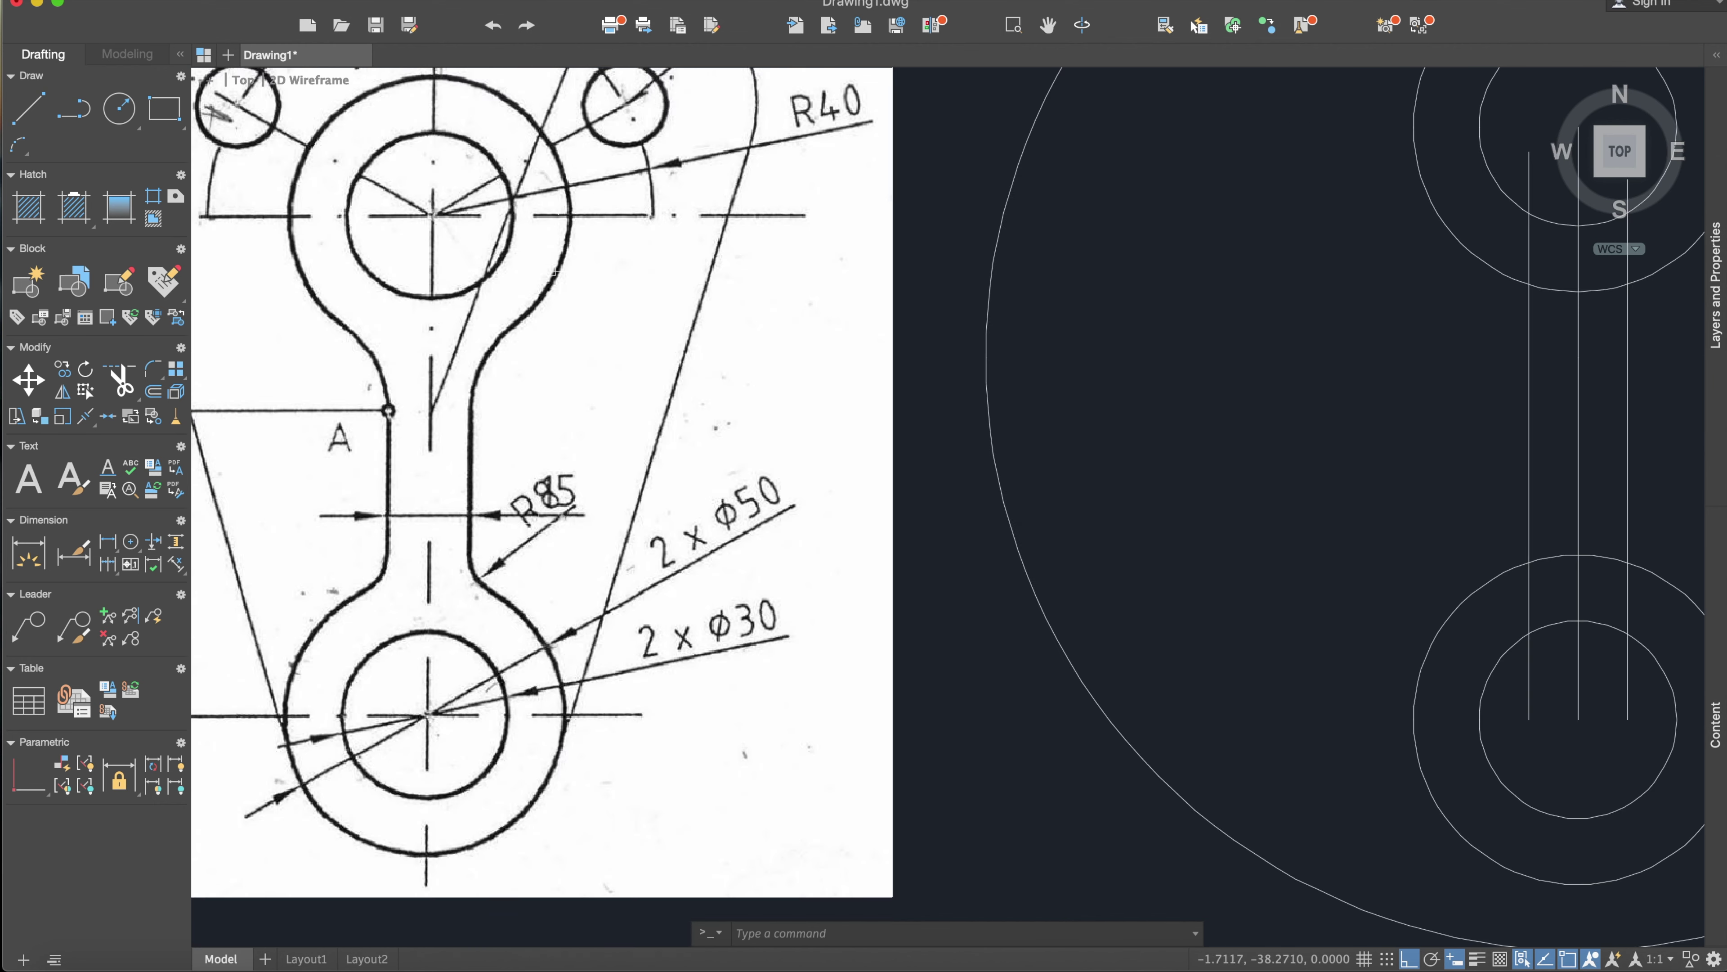
scroll(1069, 607, "up", 2)
scroll(1122, 602, "down", 9)
scroll(1156, 598, "up", 5)
scroll(1255, 605, "down", 2)
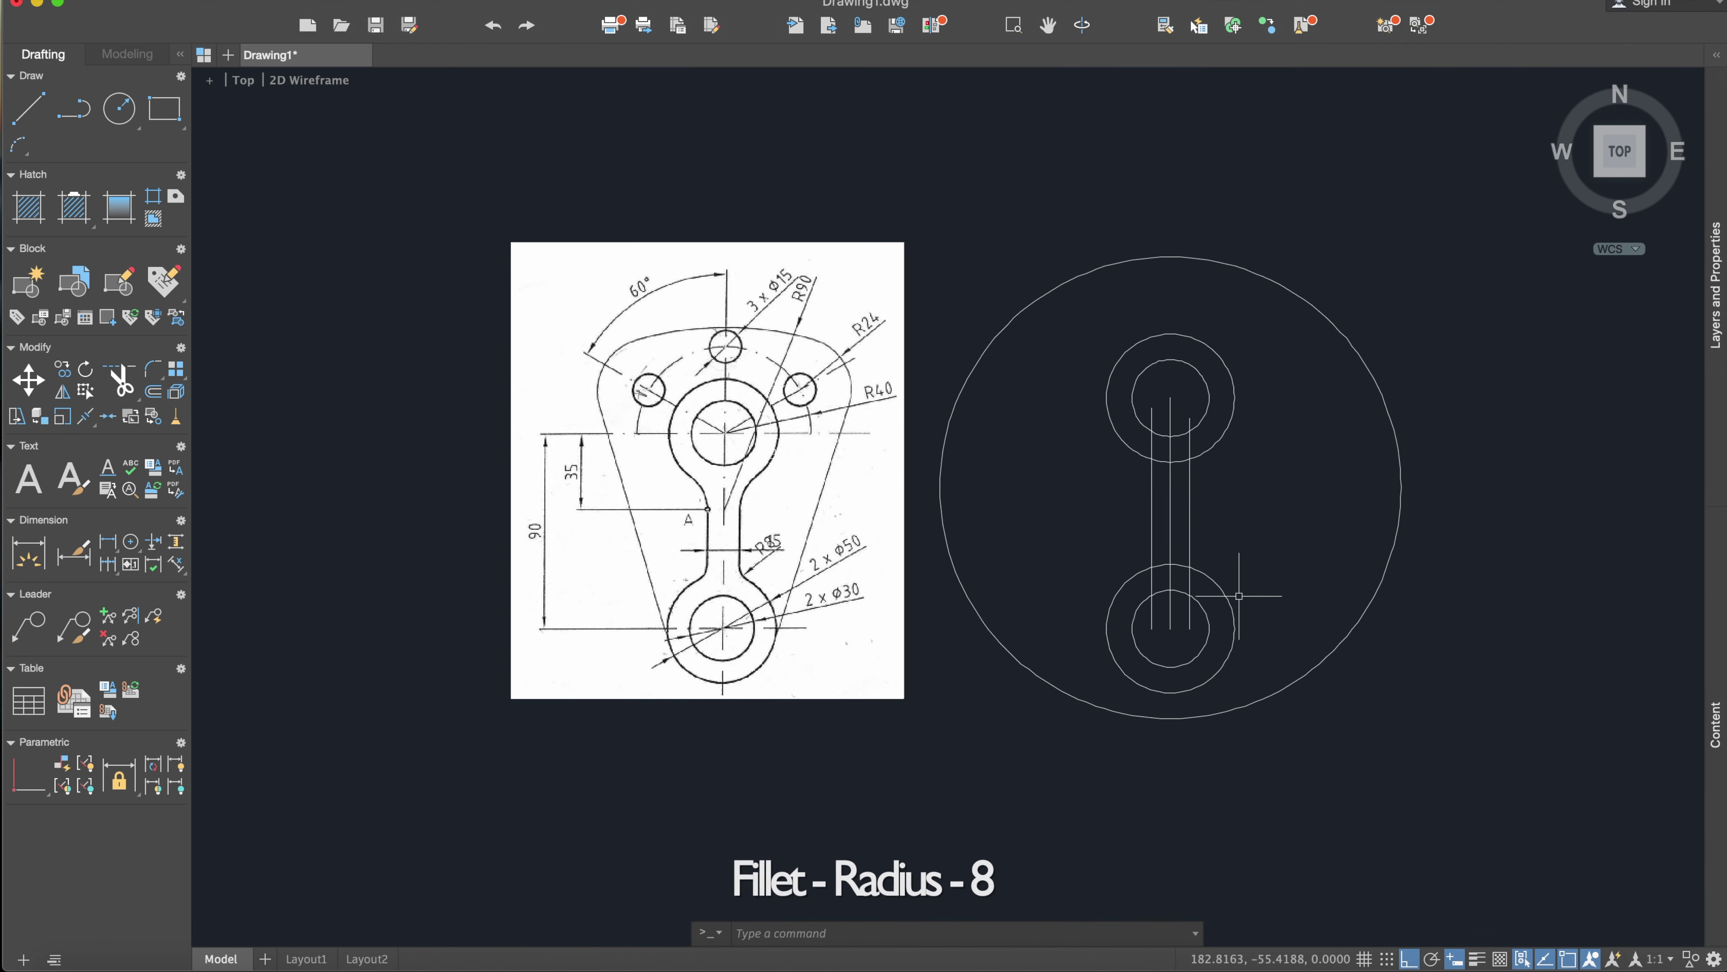
Step: Fillet the left neck line with the lower boss's outer circle at a radius of 8
type("fillet")
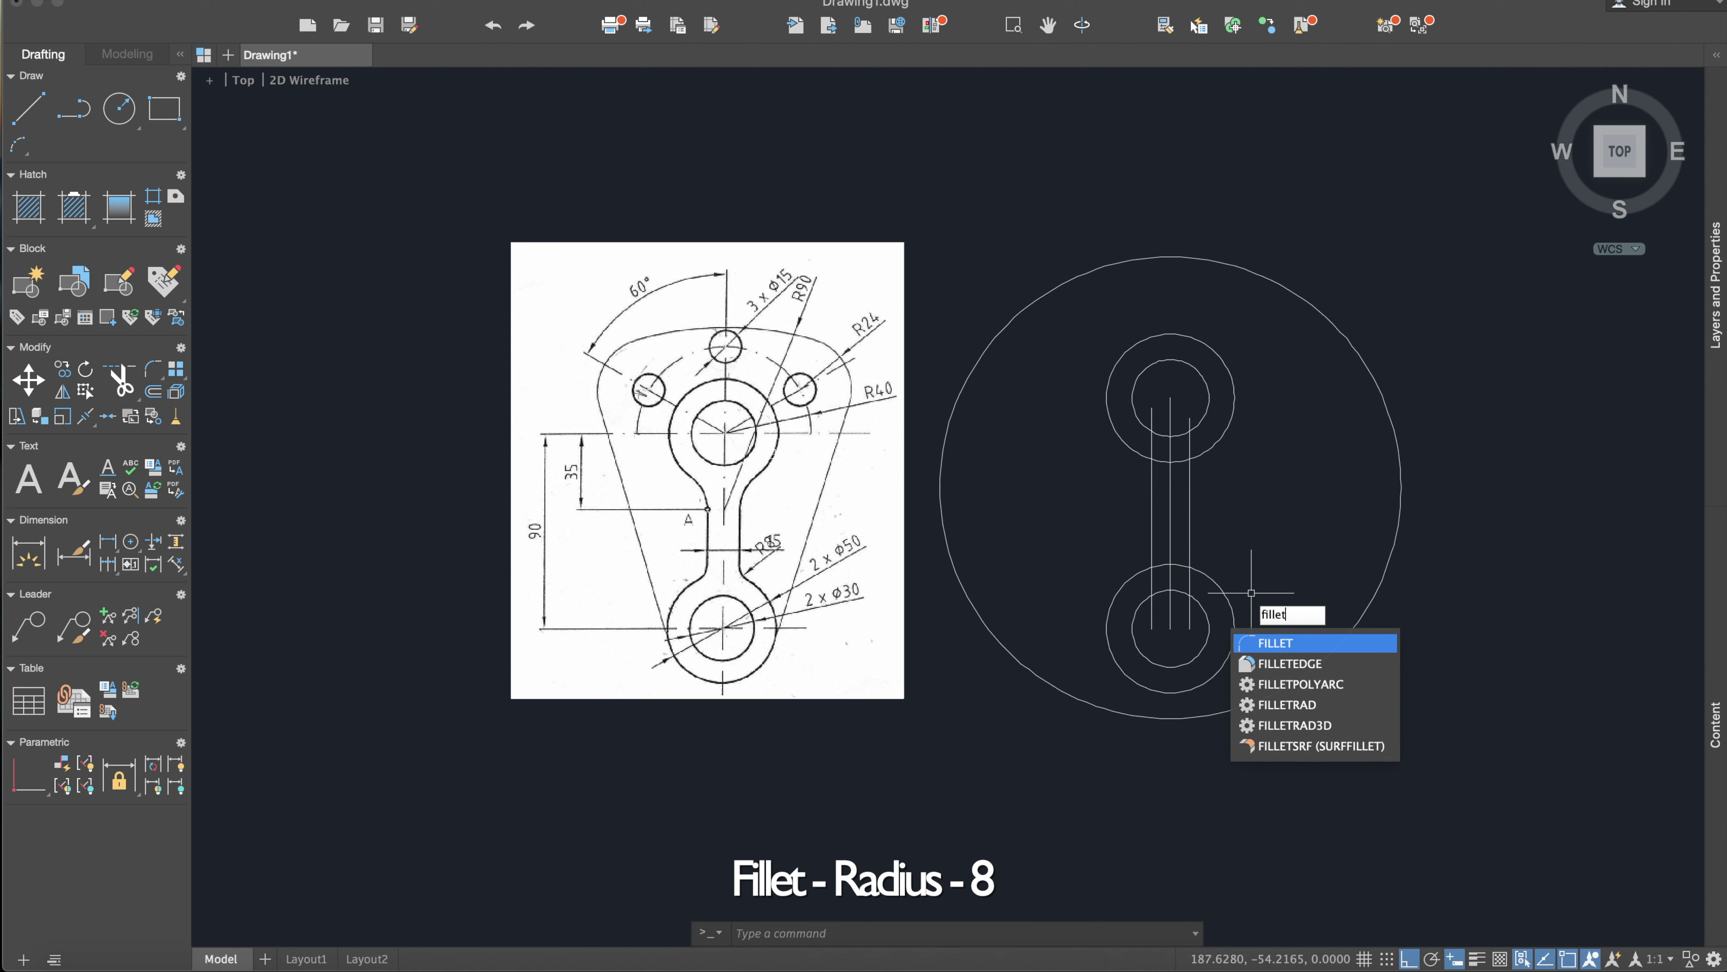
key("Return")
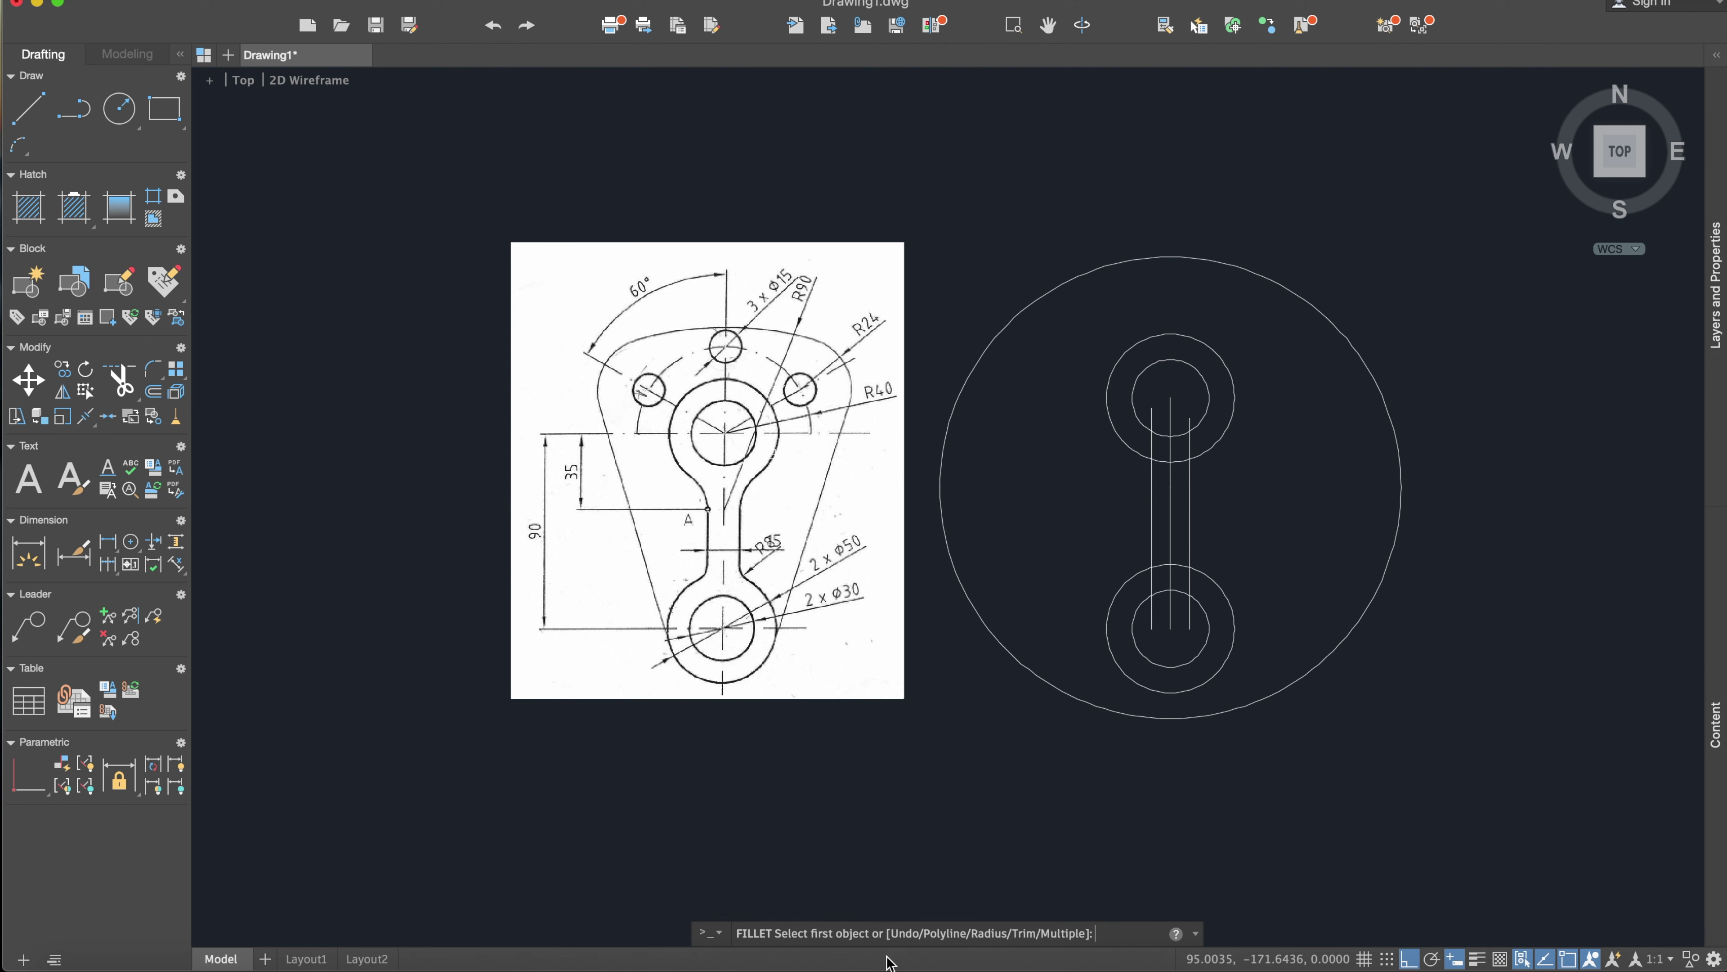
type("r")
key("Return")
scroll(770, 568, "up", 4)
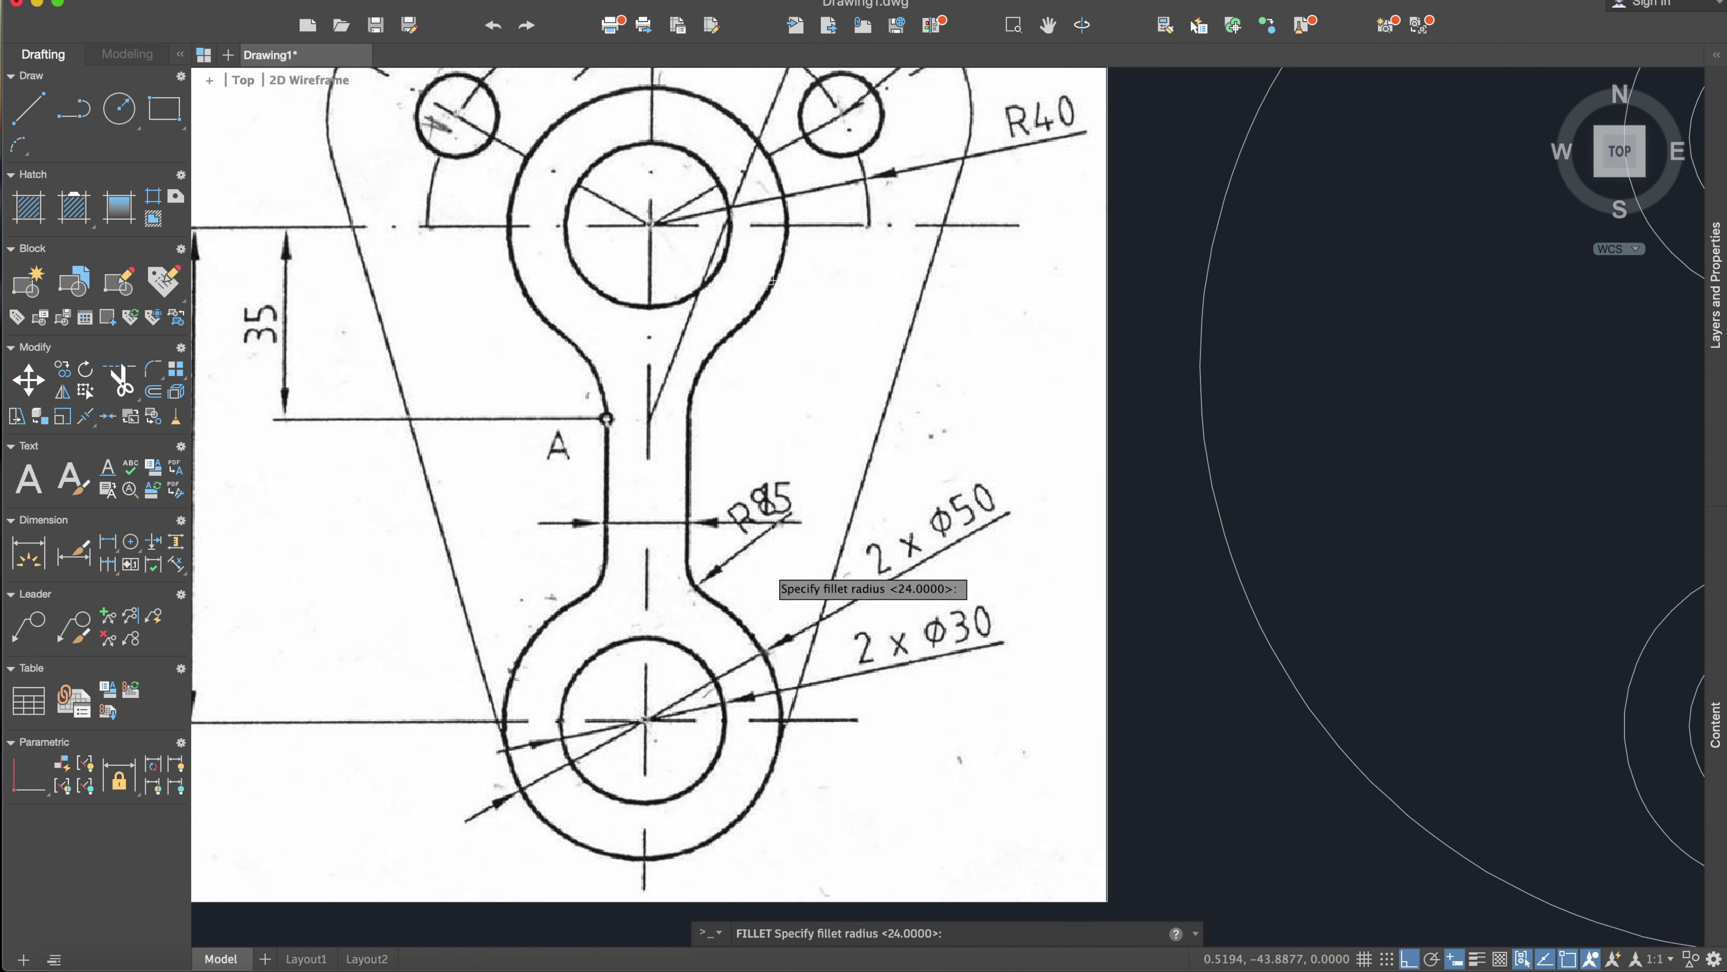
scroll(770, 568, "down", 5)
type("5")
key("Return")
scroll(1218, 619, "up", 2)
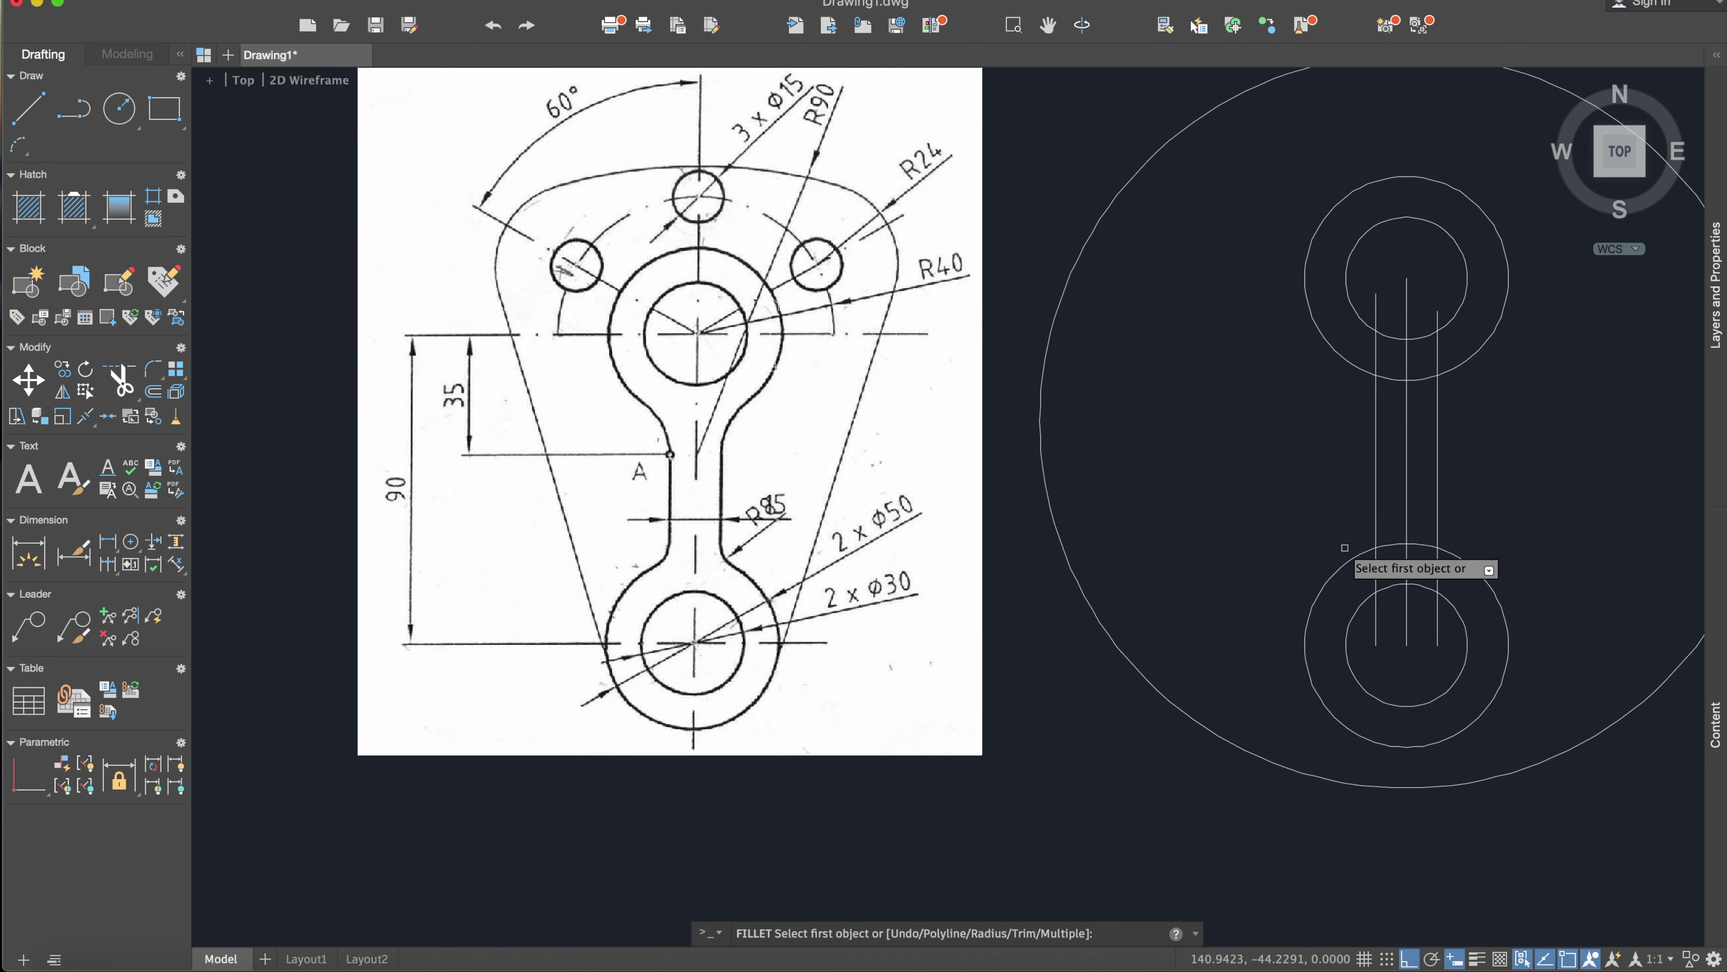
left_click(1375, 526)
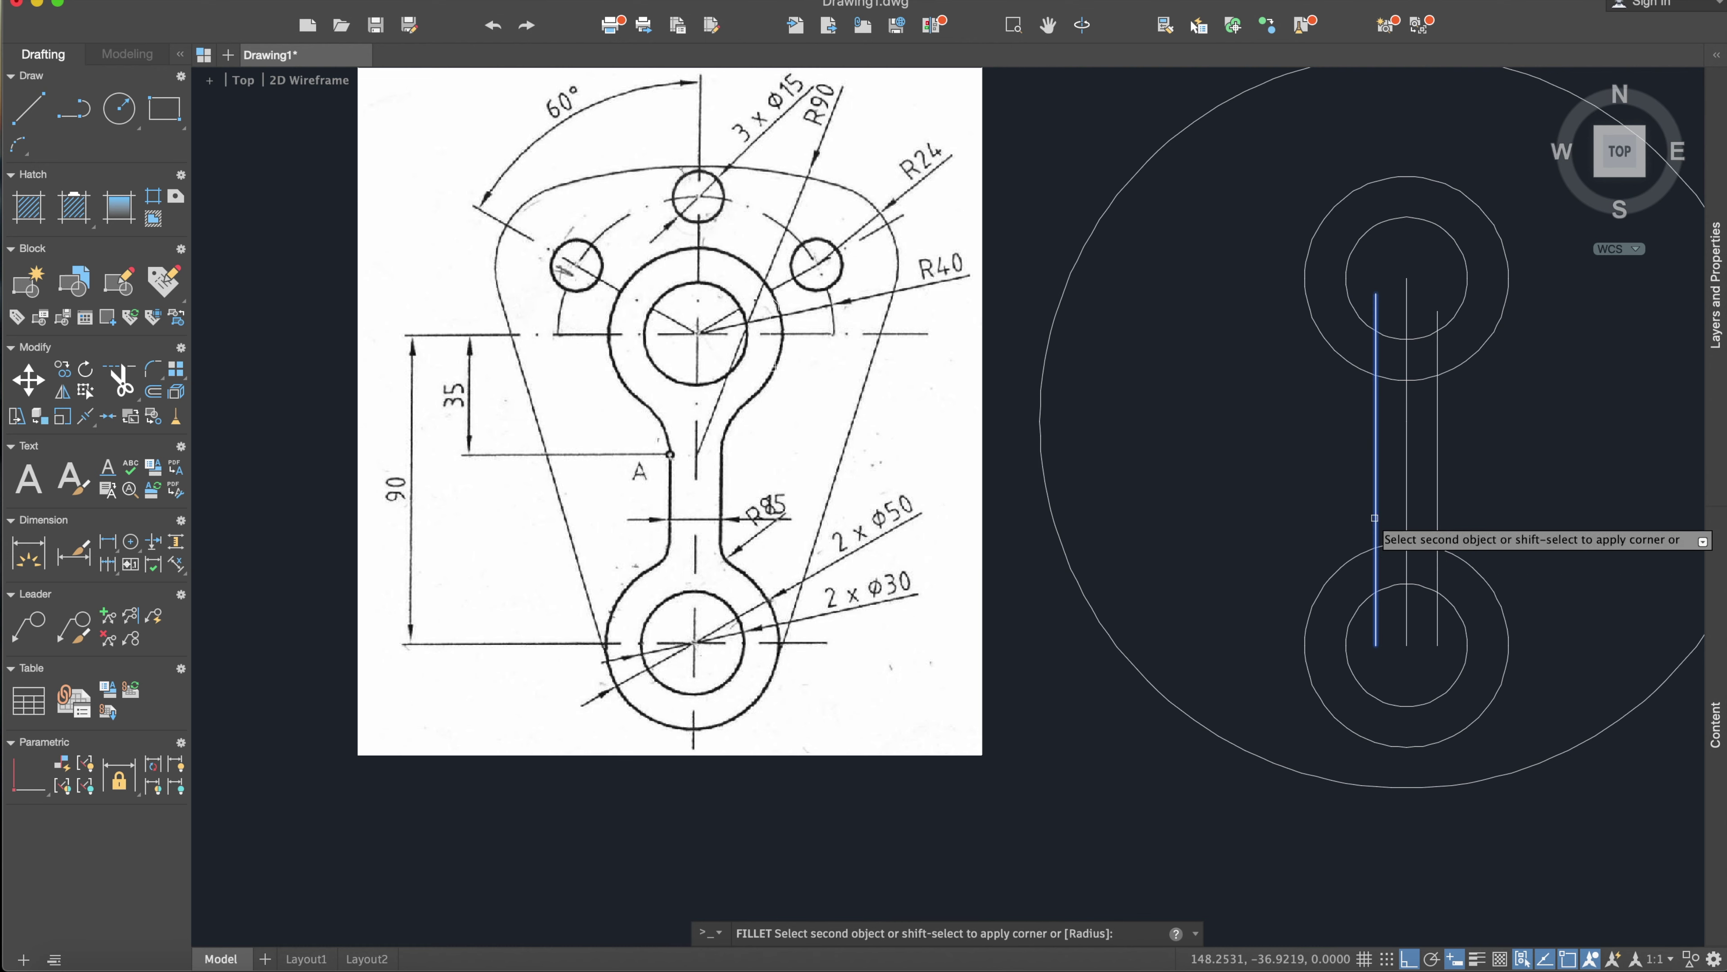
left_click(1355, 556)
scroll(1361, 555, "up", 3)
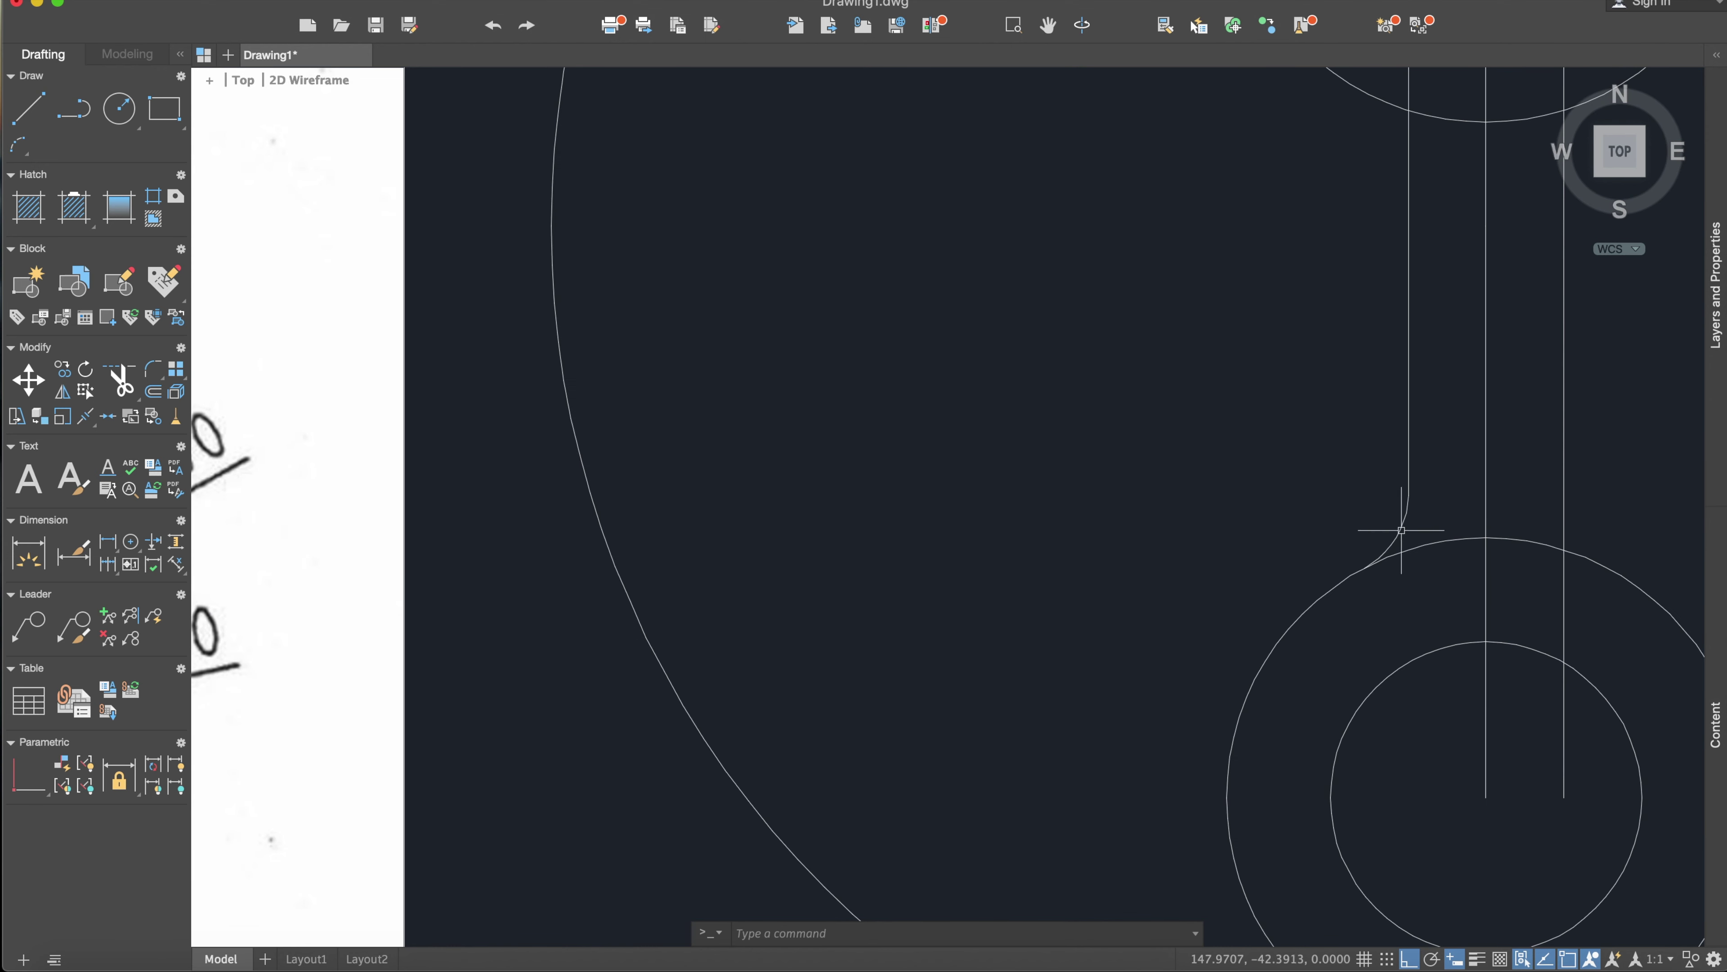
scroll(1357, 502, "down", 5)
middle_click_drag(1394, 510, 1271, 514)
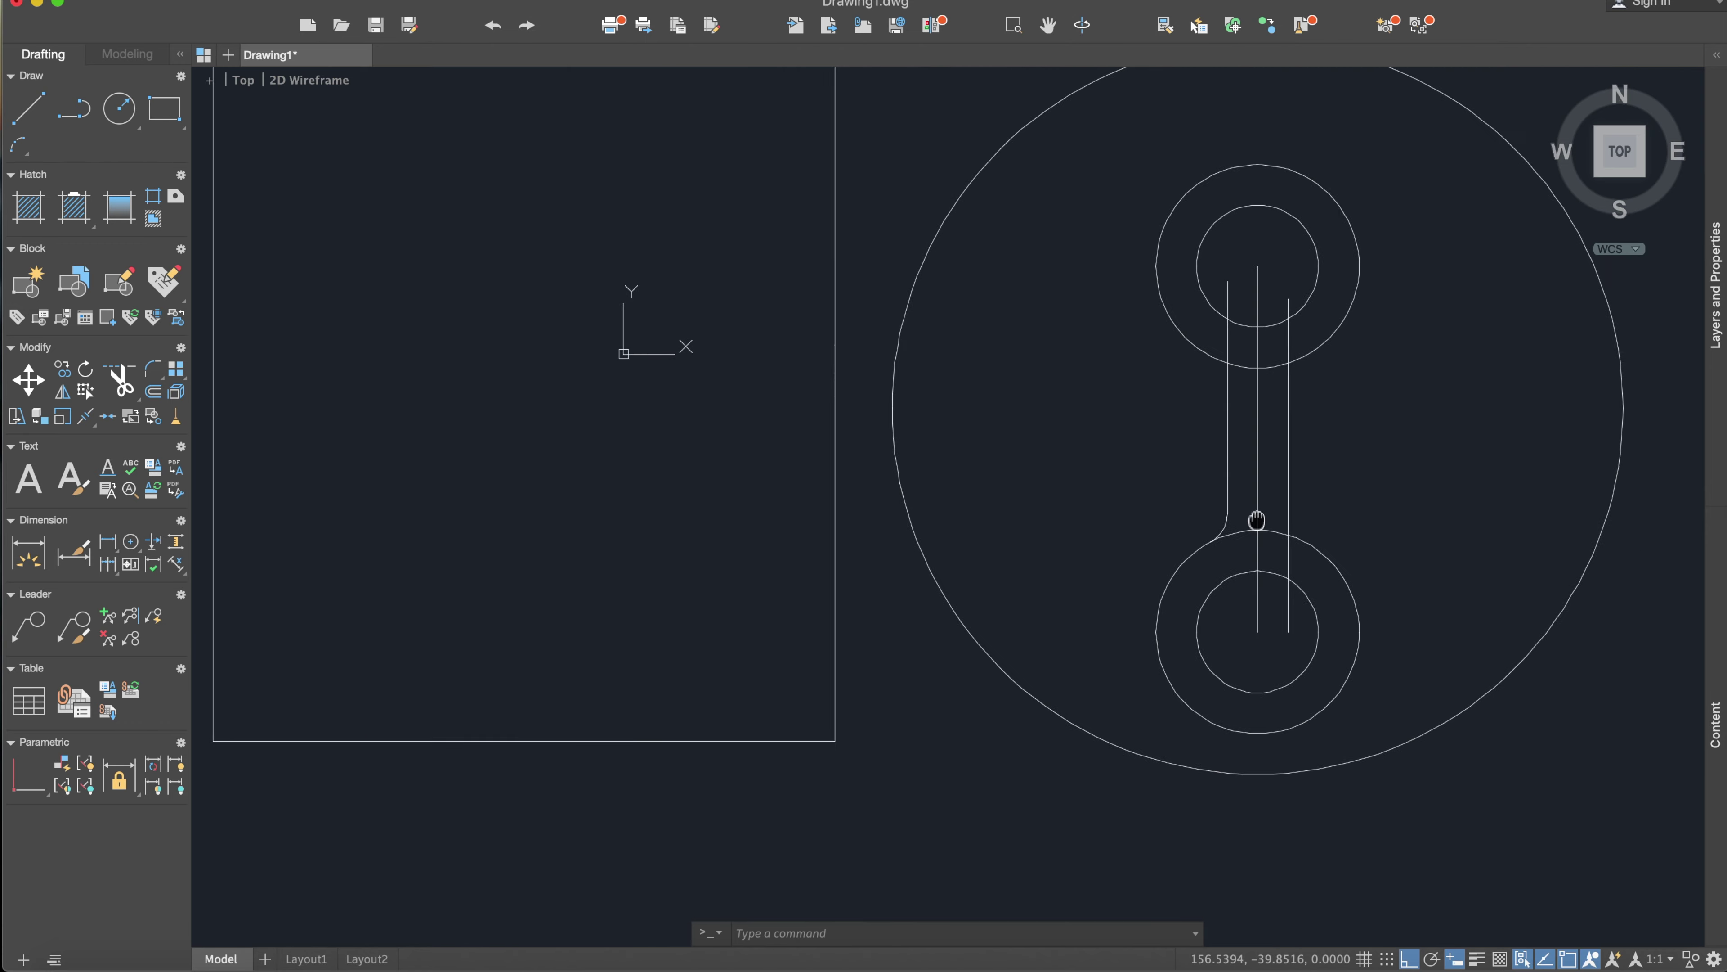
scroll(1183, 436, "down", 2)
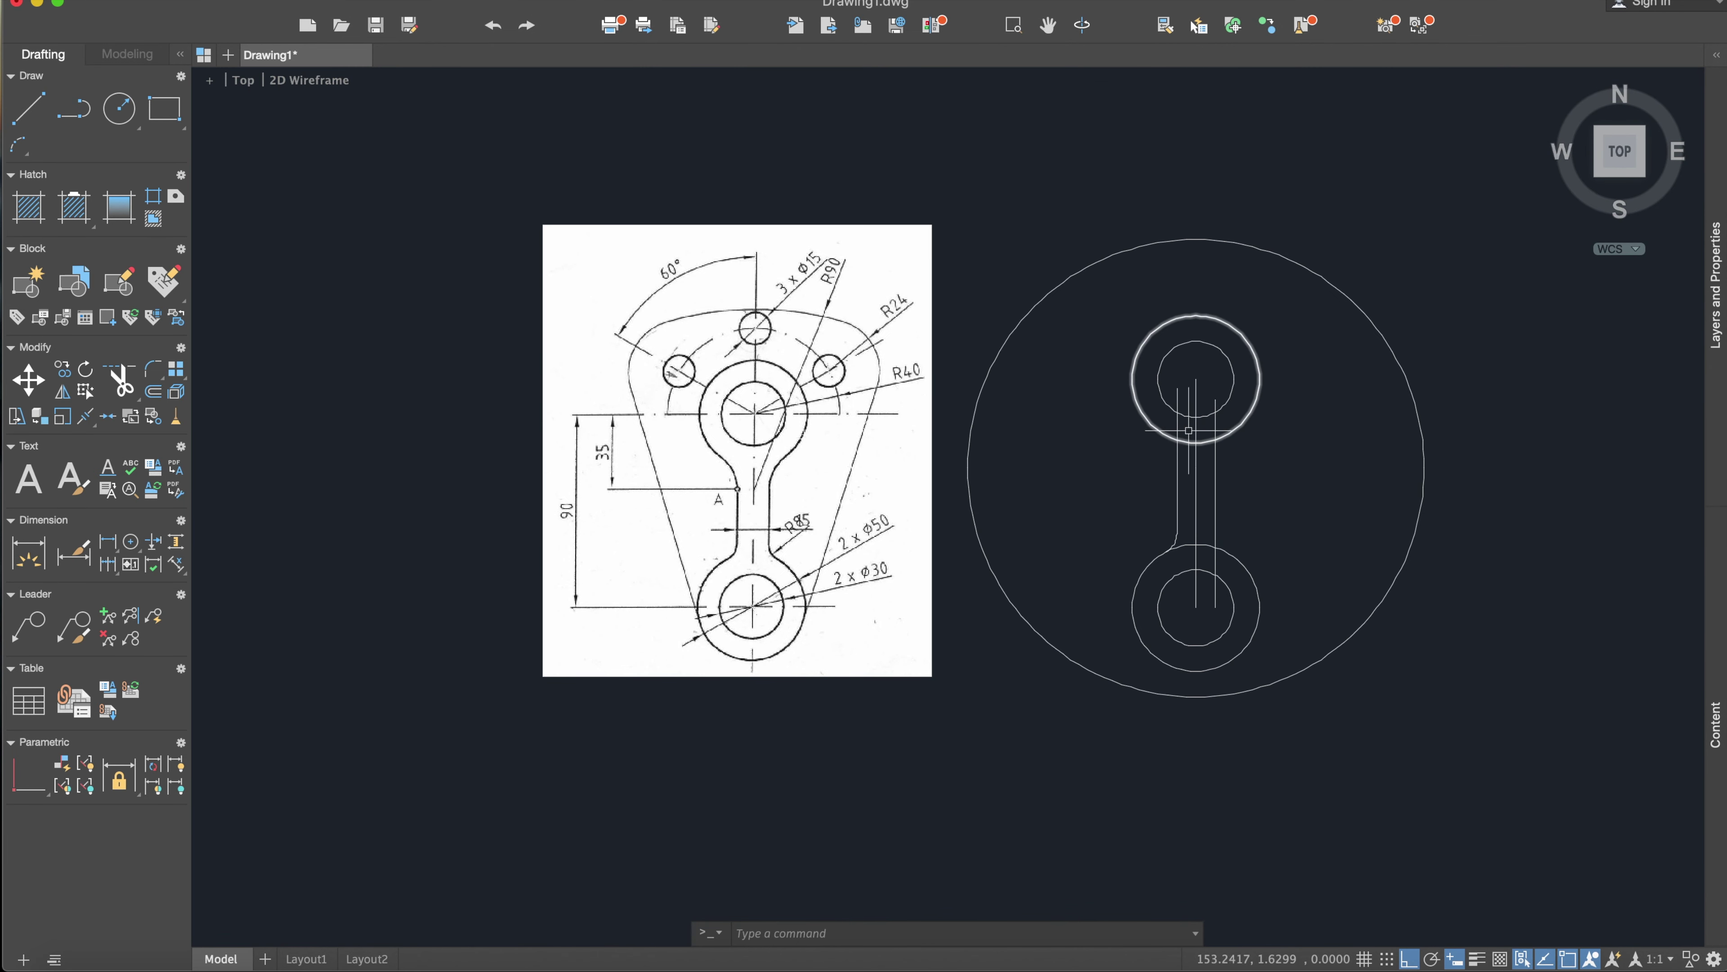
Step: Fillet the left neck line with the upper boss's outer circle, keeping the radius of 8
type("fillet")
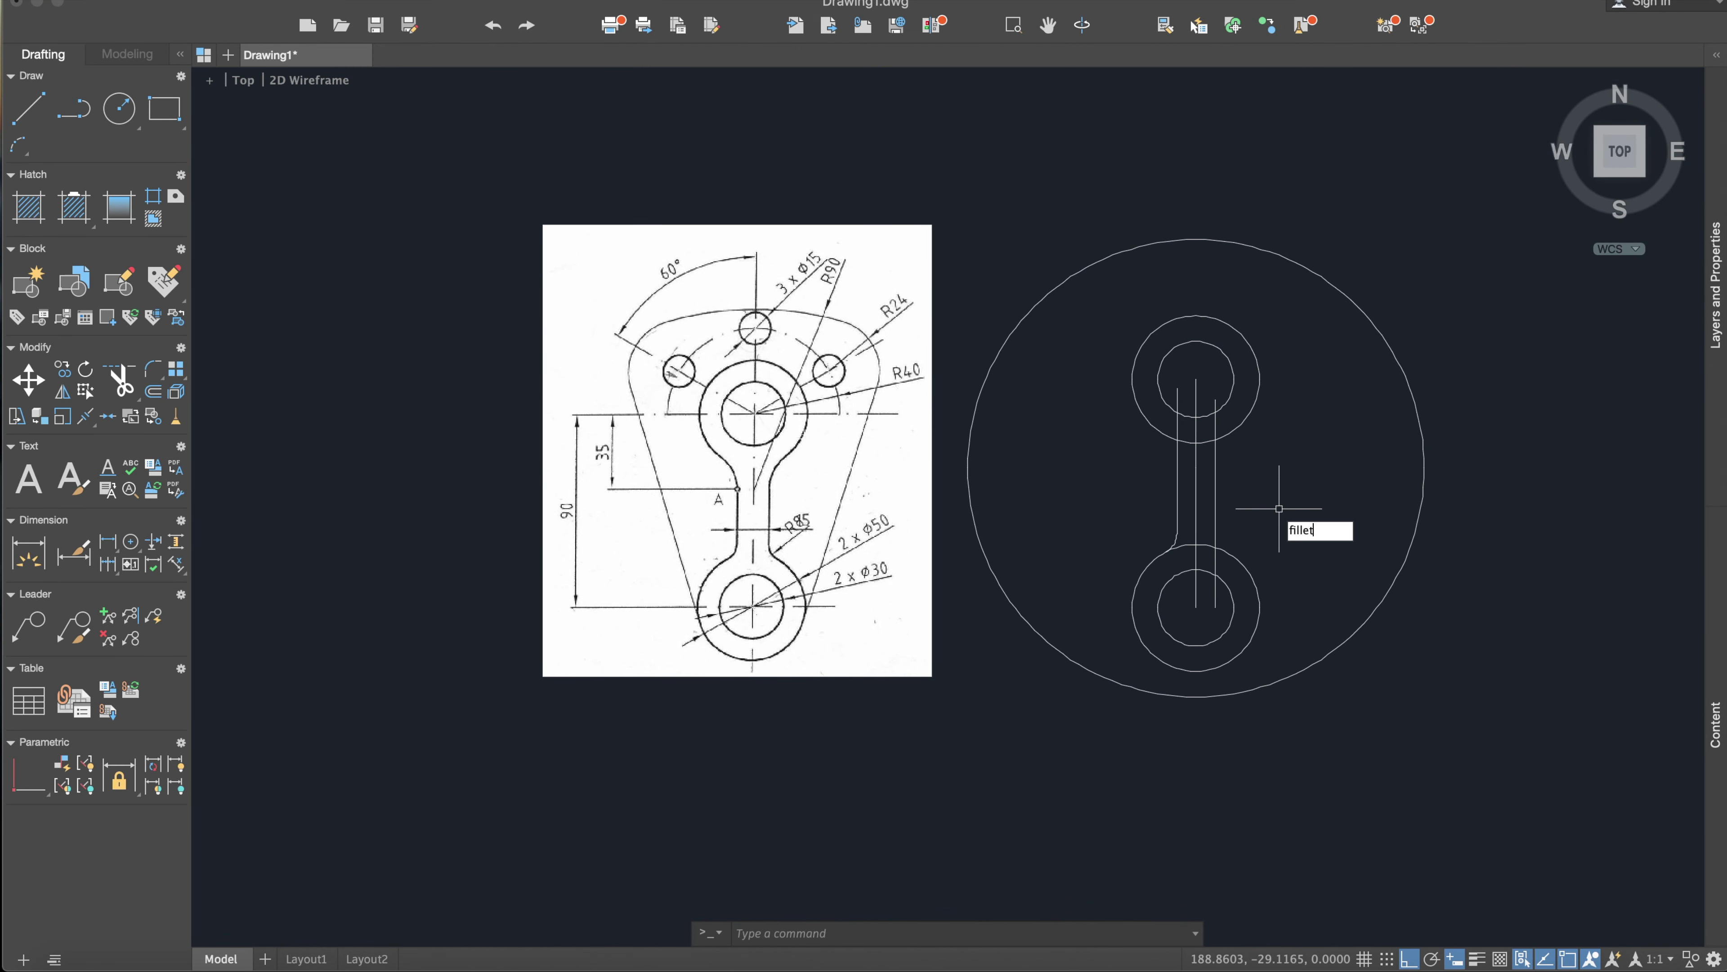
key("Return")
type("r")
key("Return")
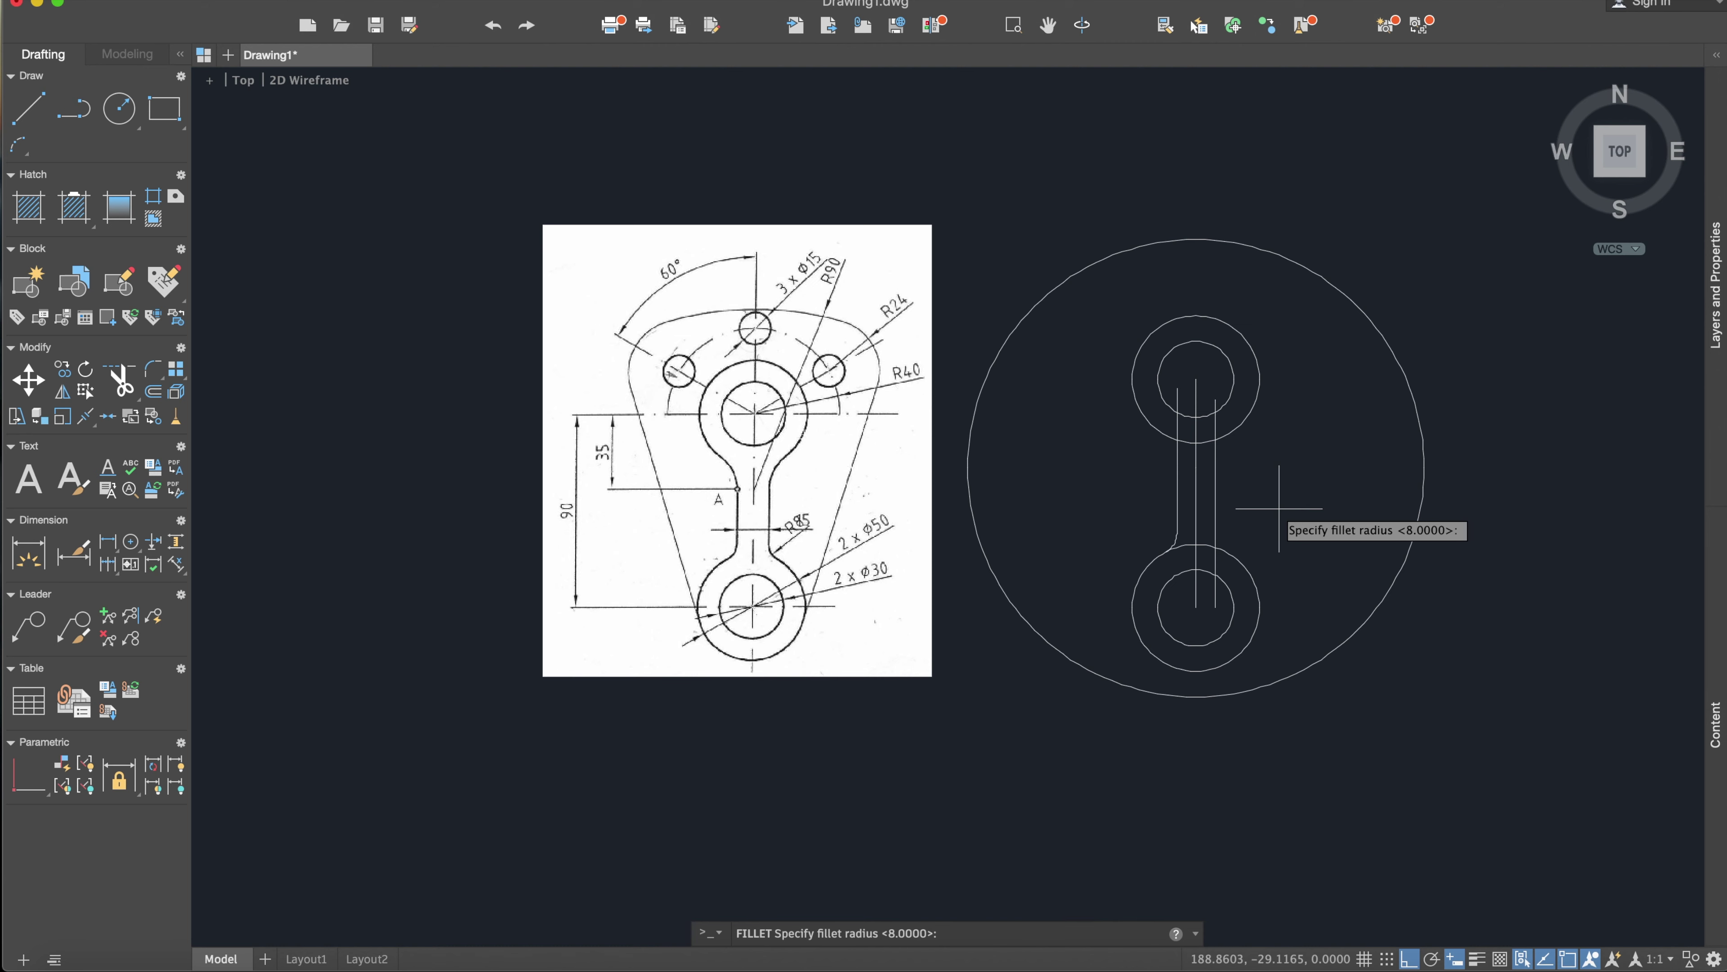
key("Return")
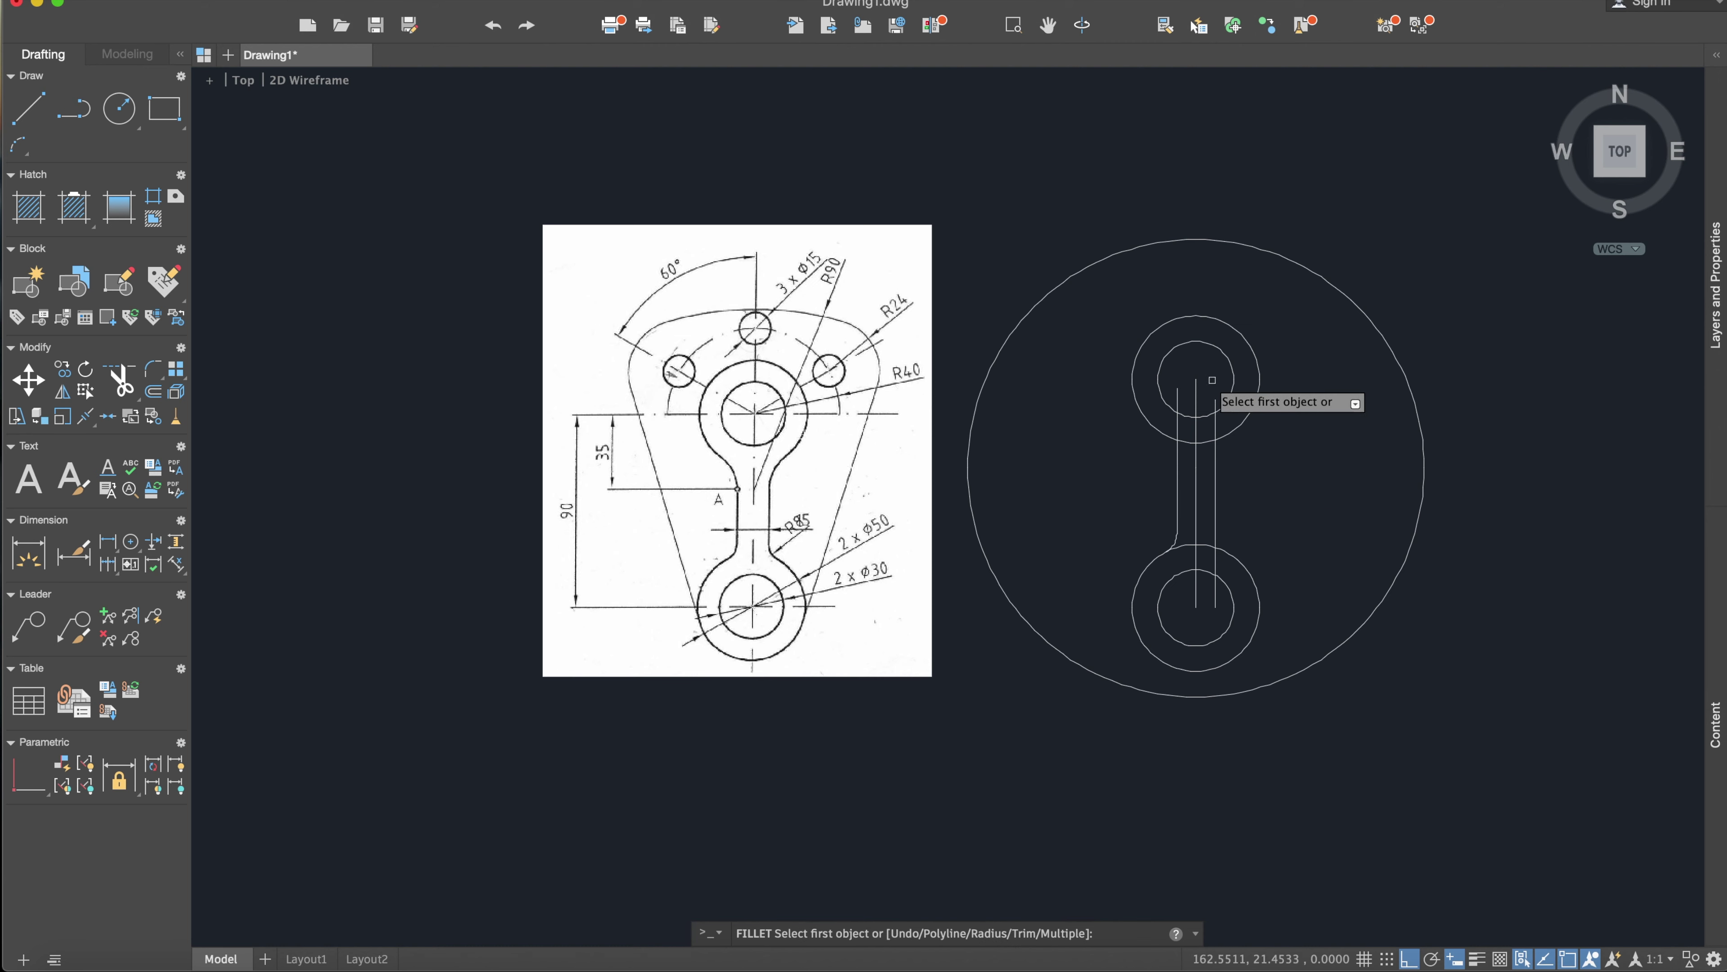
scroll(1217, 388, "up", 2)
left_click(1141, 468)
left_click(1159, 487)
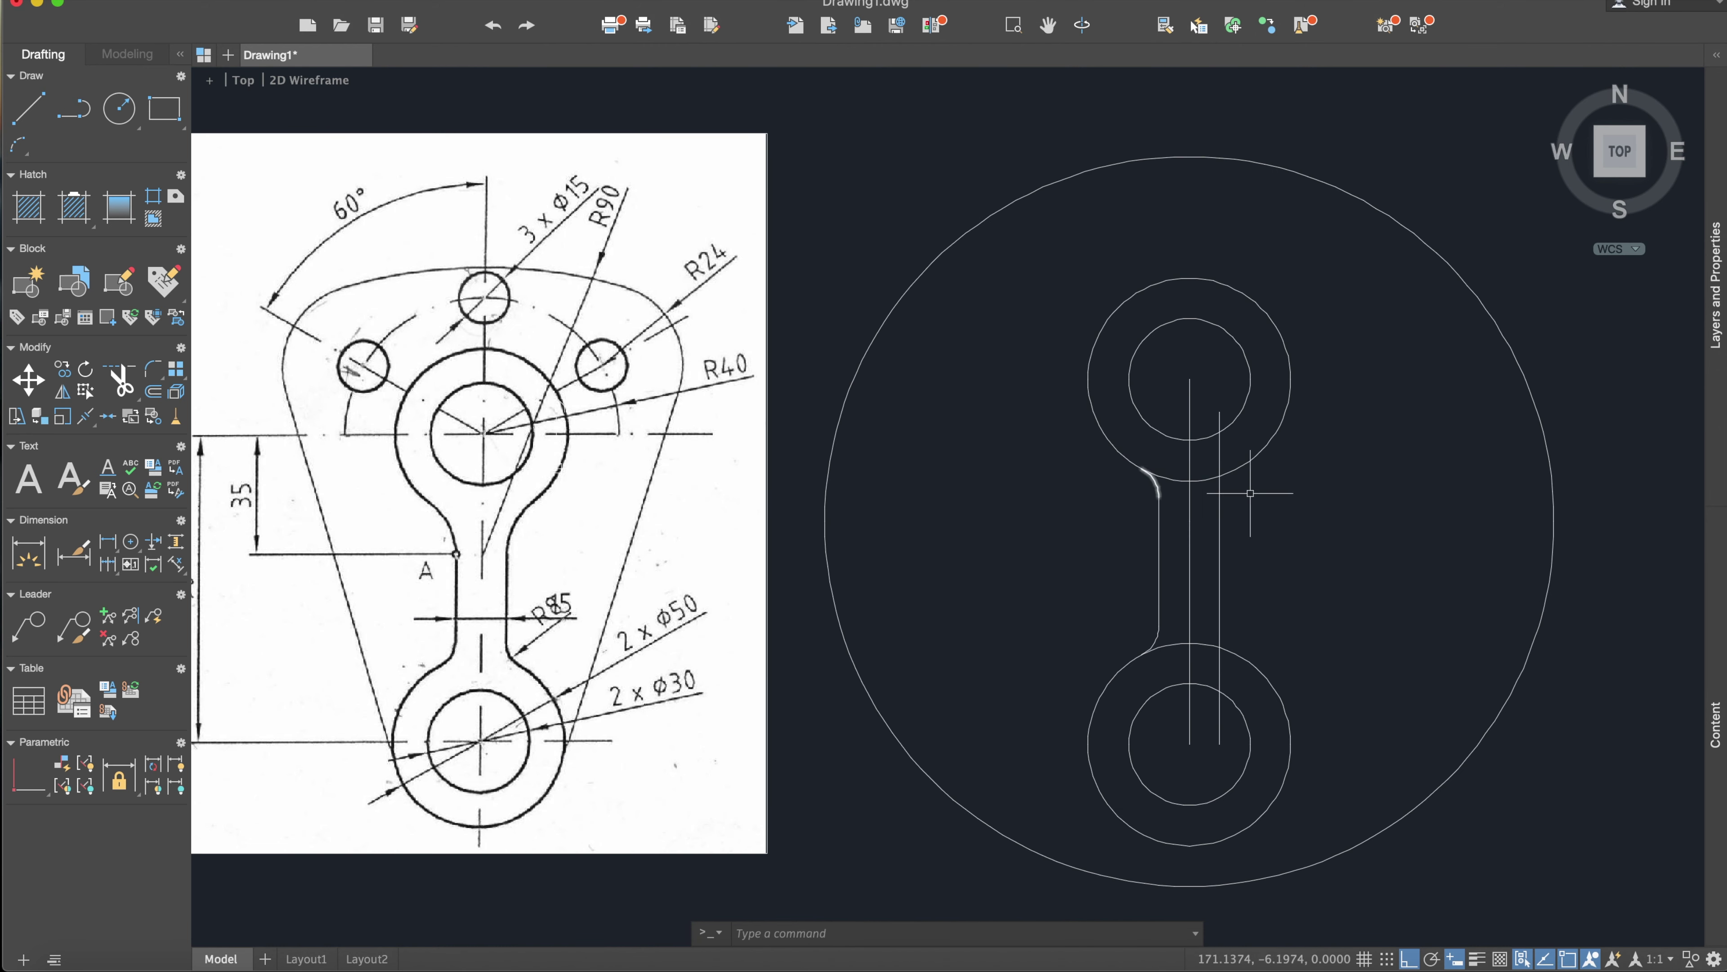
Step: Fillet the upper boss's outer circle with the right neck line at a radius of 8
type("fillet")
key("Return")
type("r")
key("Return")
type("8")
key("Return")
left_click(1247, 474)
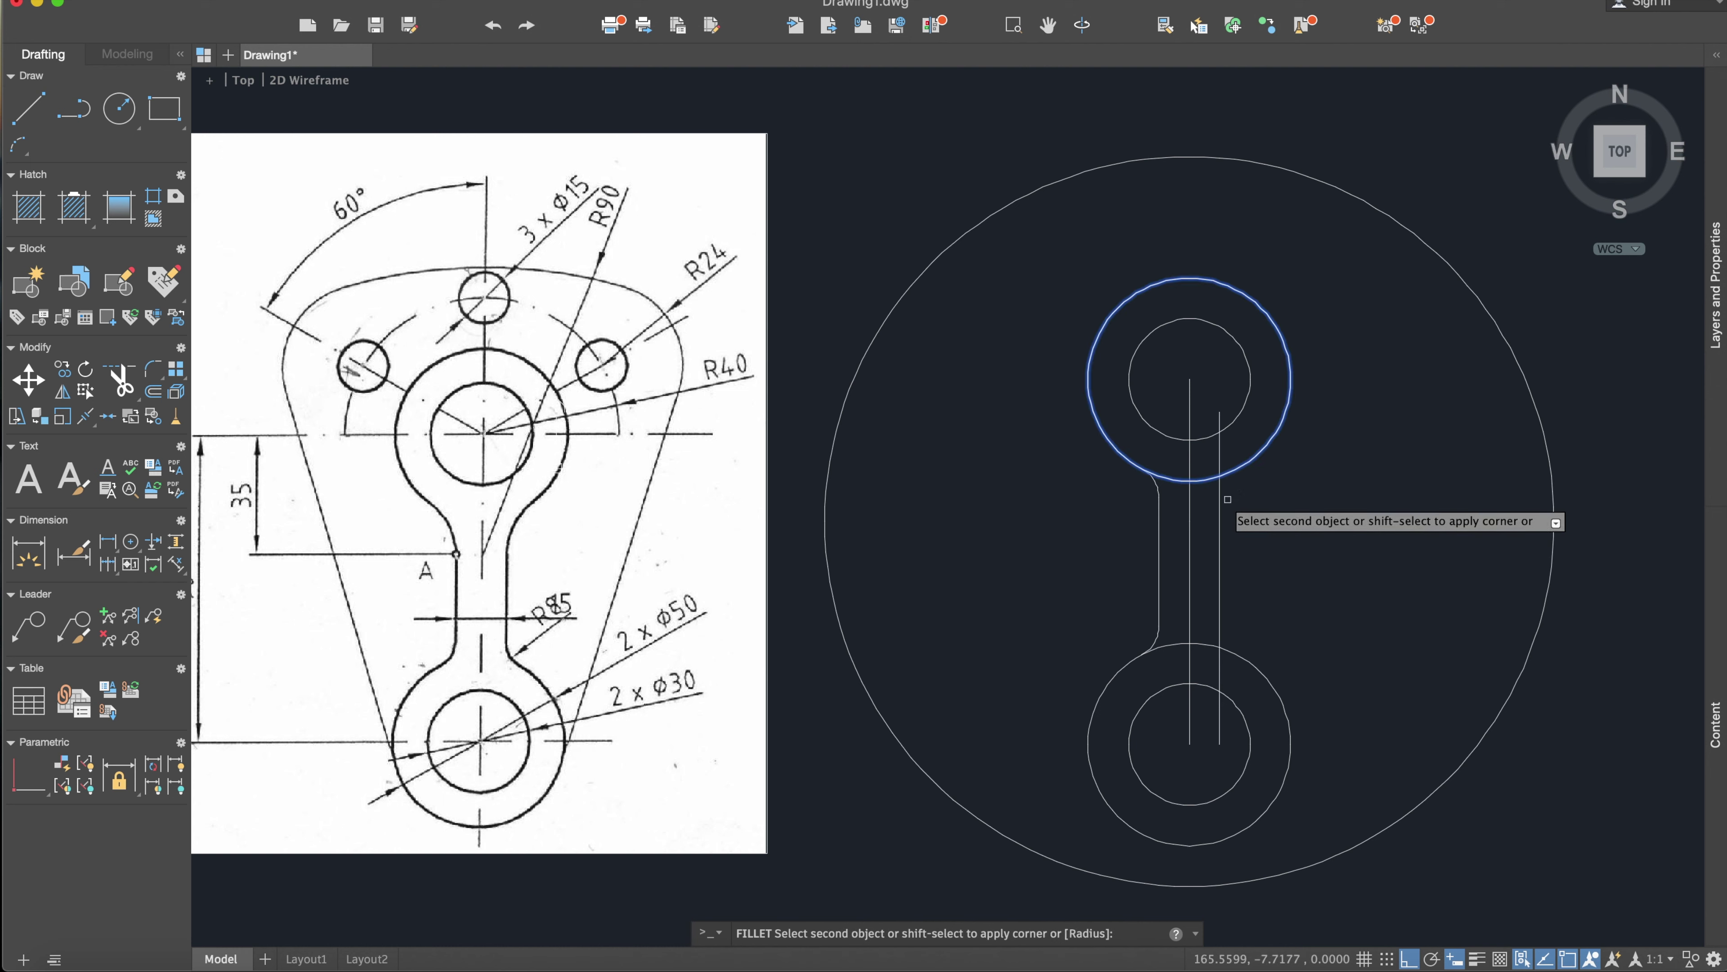
left_click(1220, 486)
Step: Fillet the right neck line with the lower boss's outer circle at a radius of 8
type("fillet")
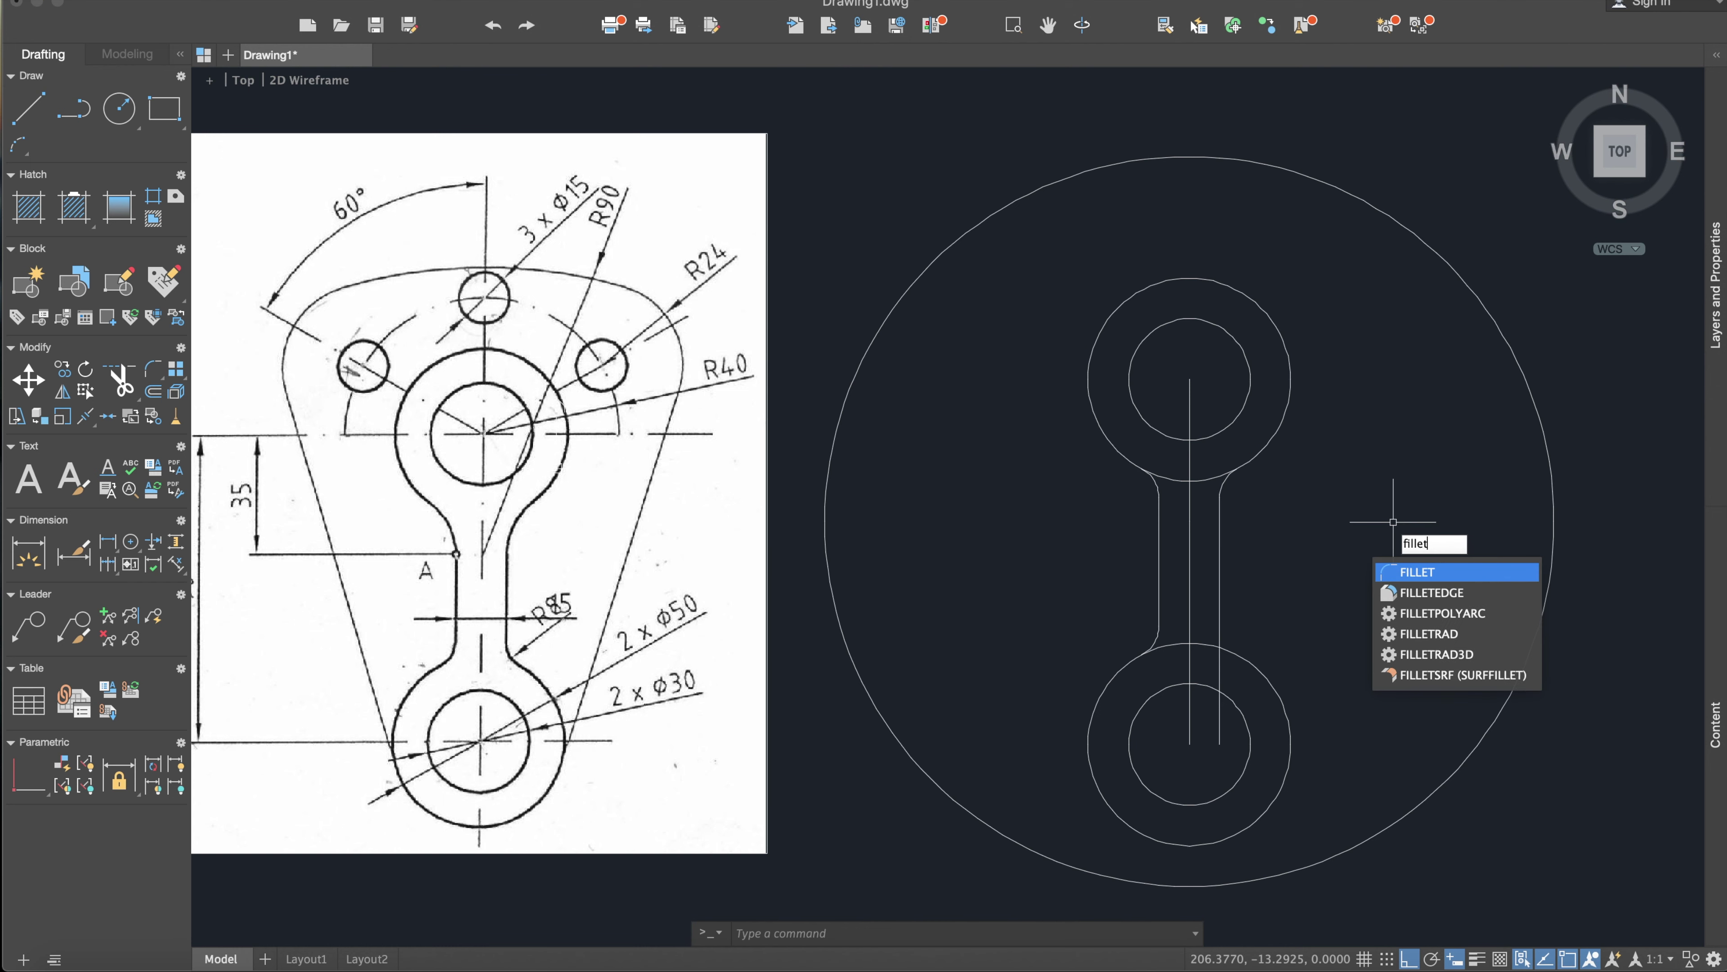
key("Return")
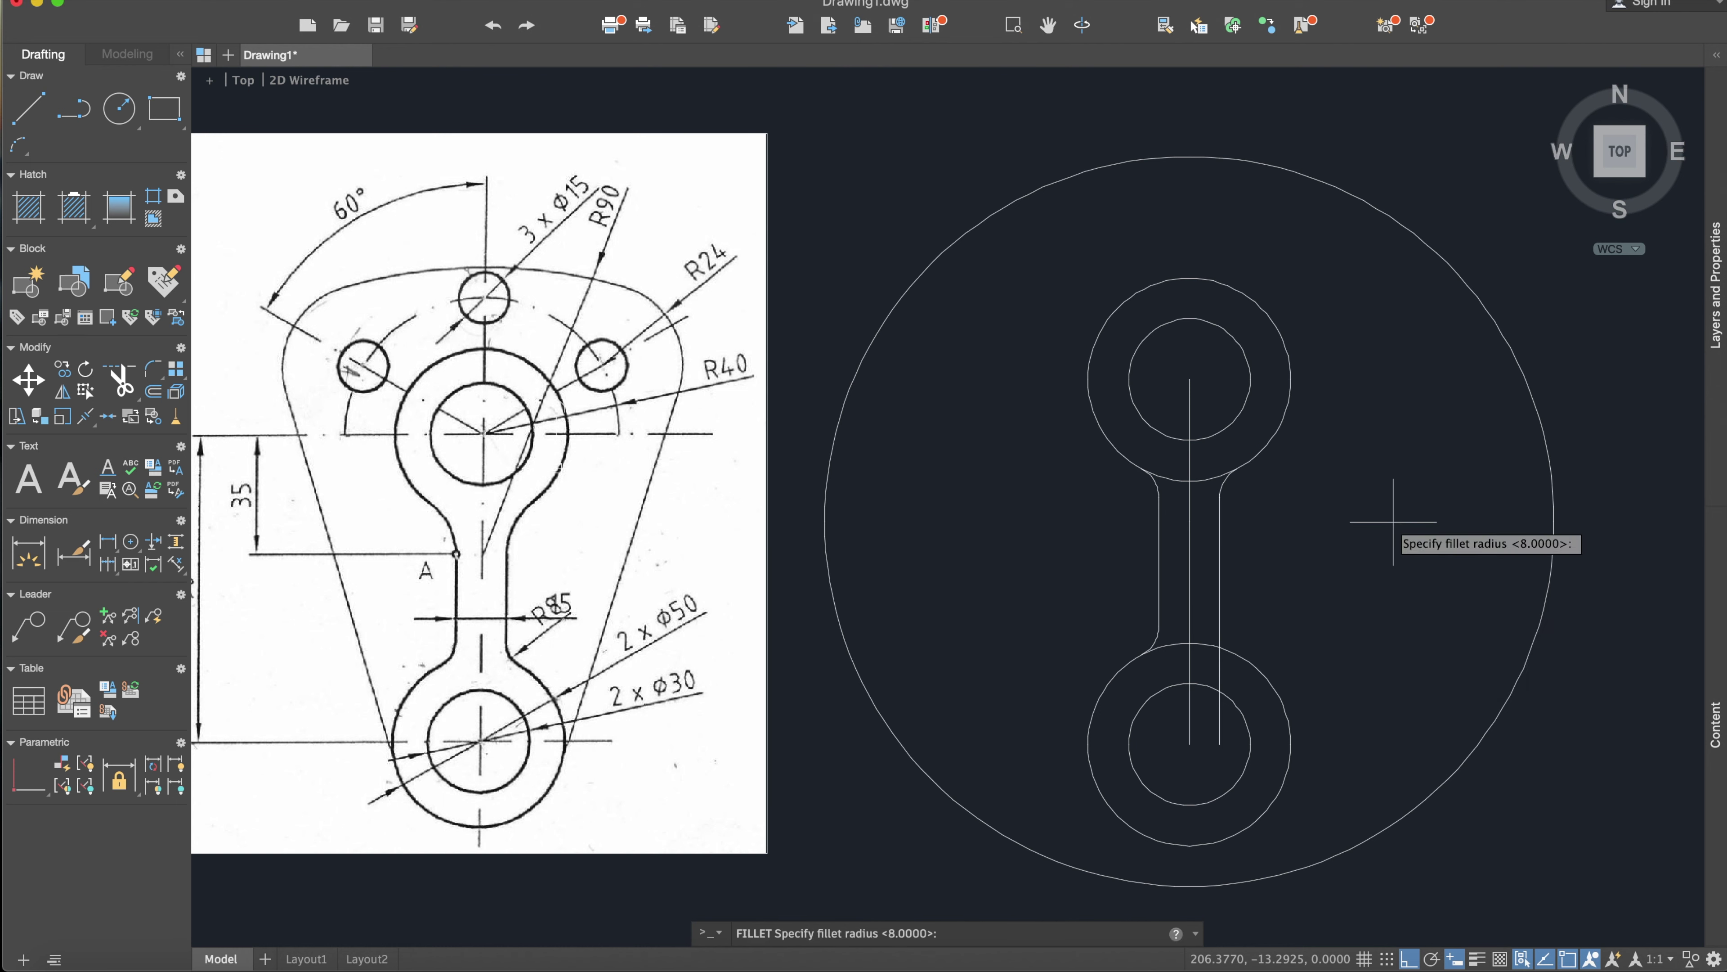
type("8")
key("Return")
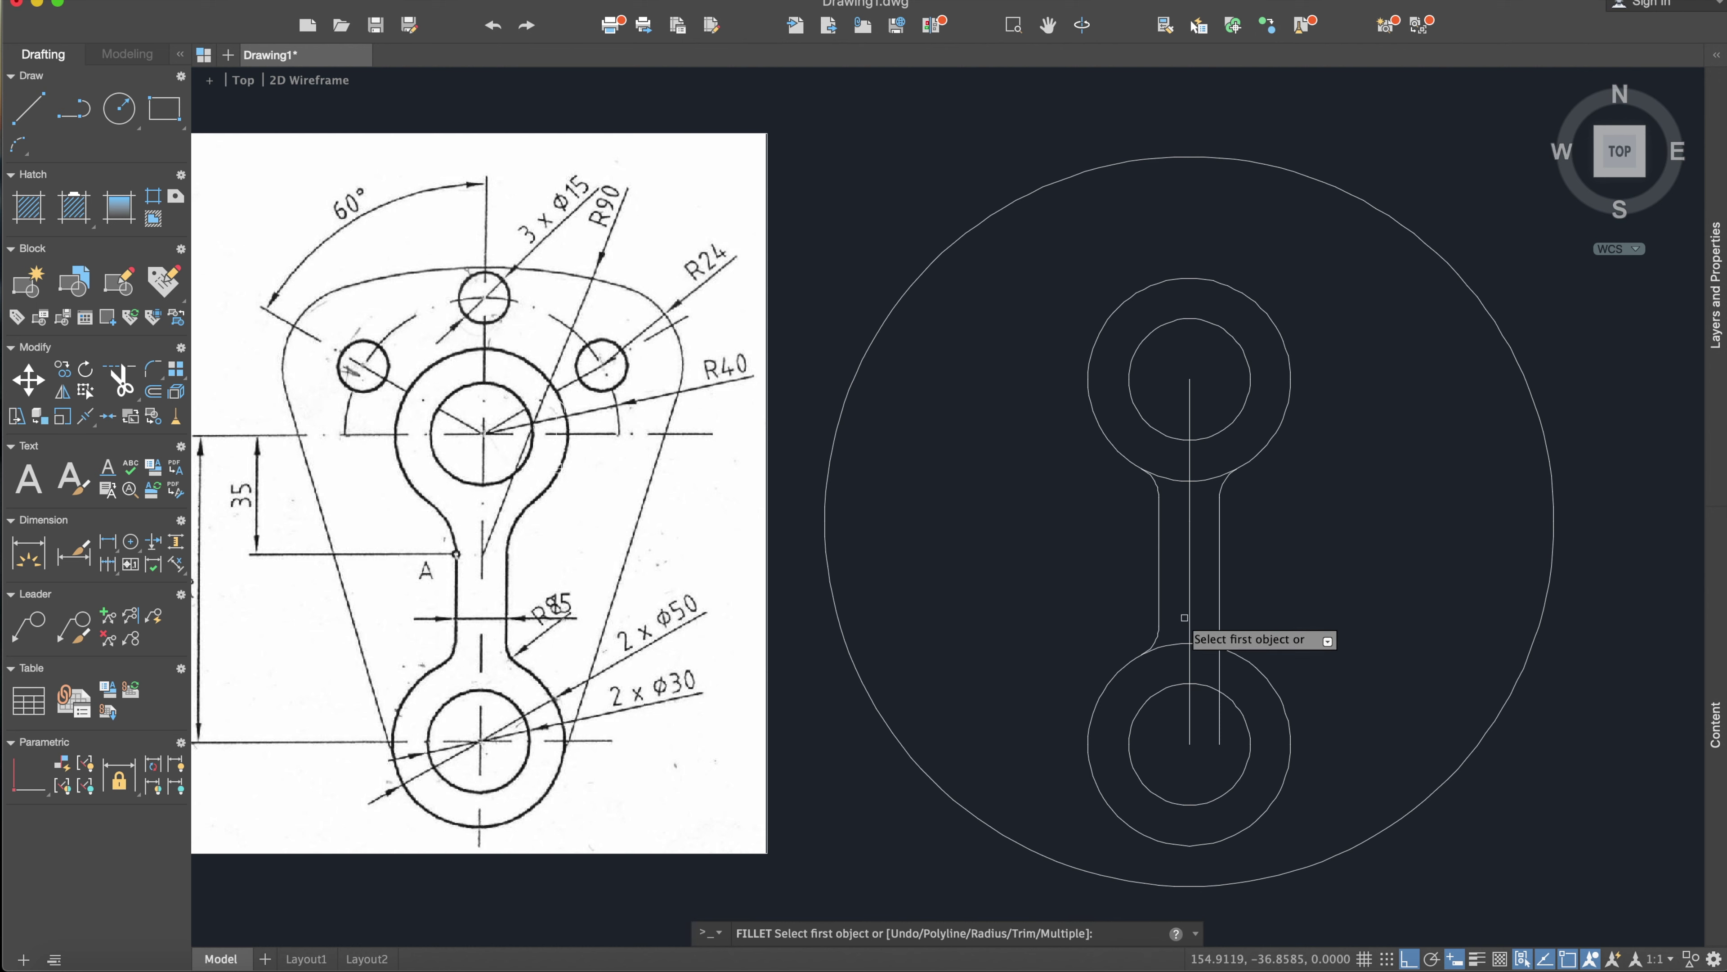
left_click(1218, 610)
left_click(1244, 665)
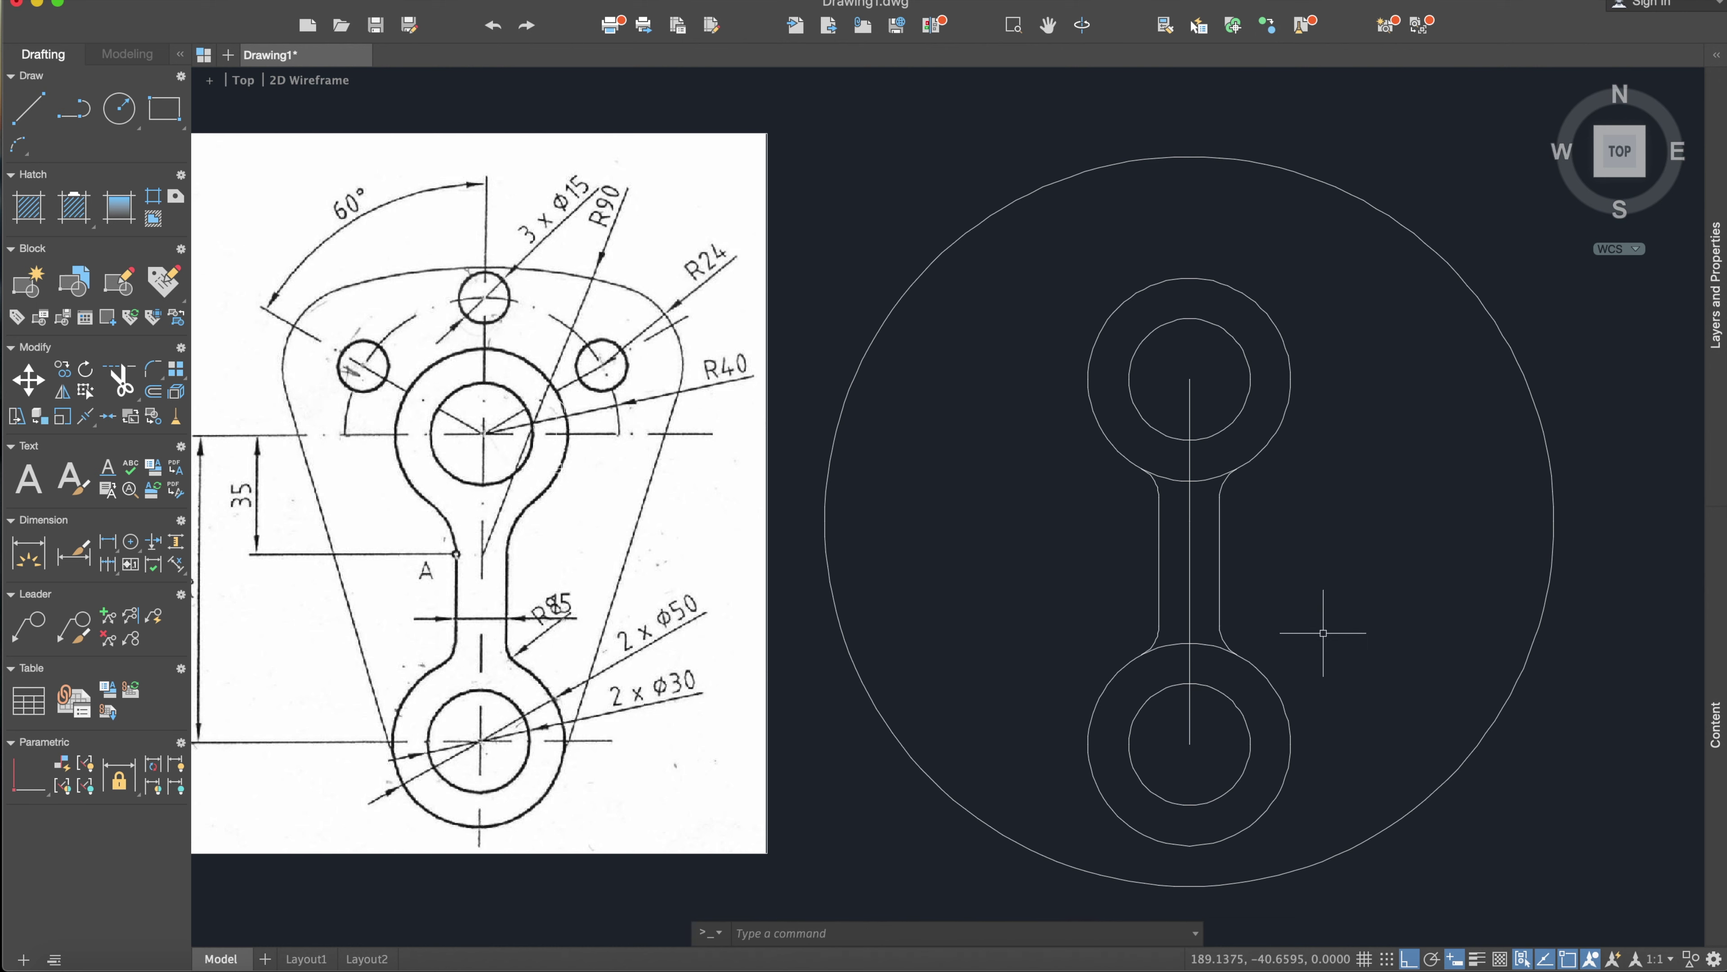
Step: Trim the arcs of both outer boss circles that cross the neck between the fillets
type("trim")
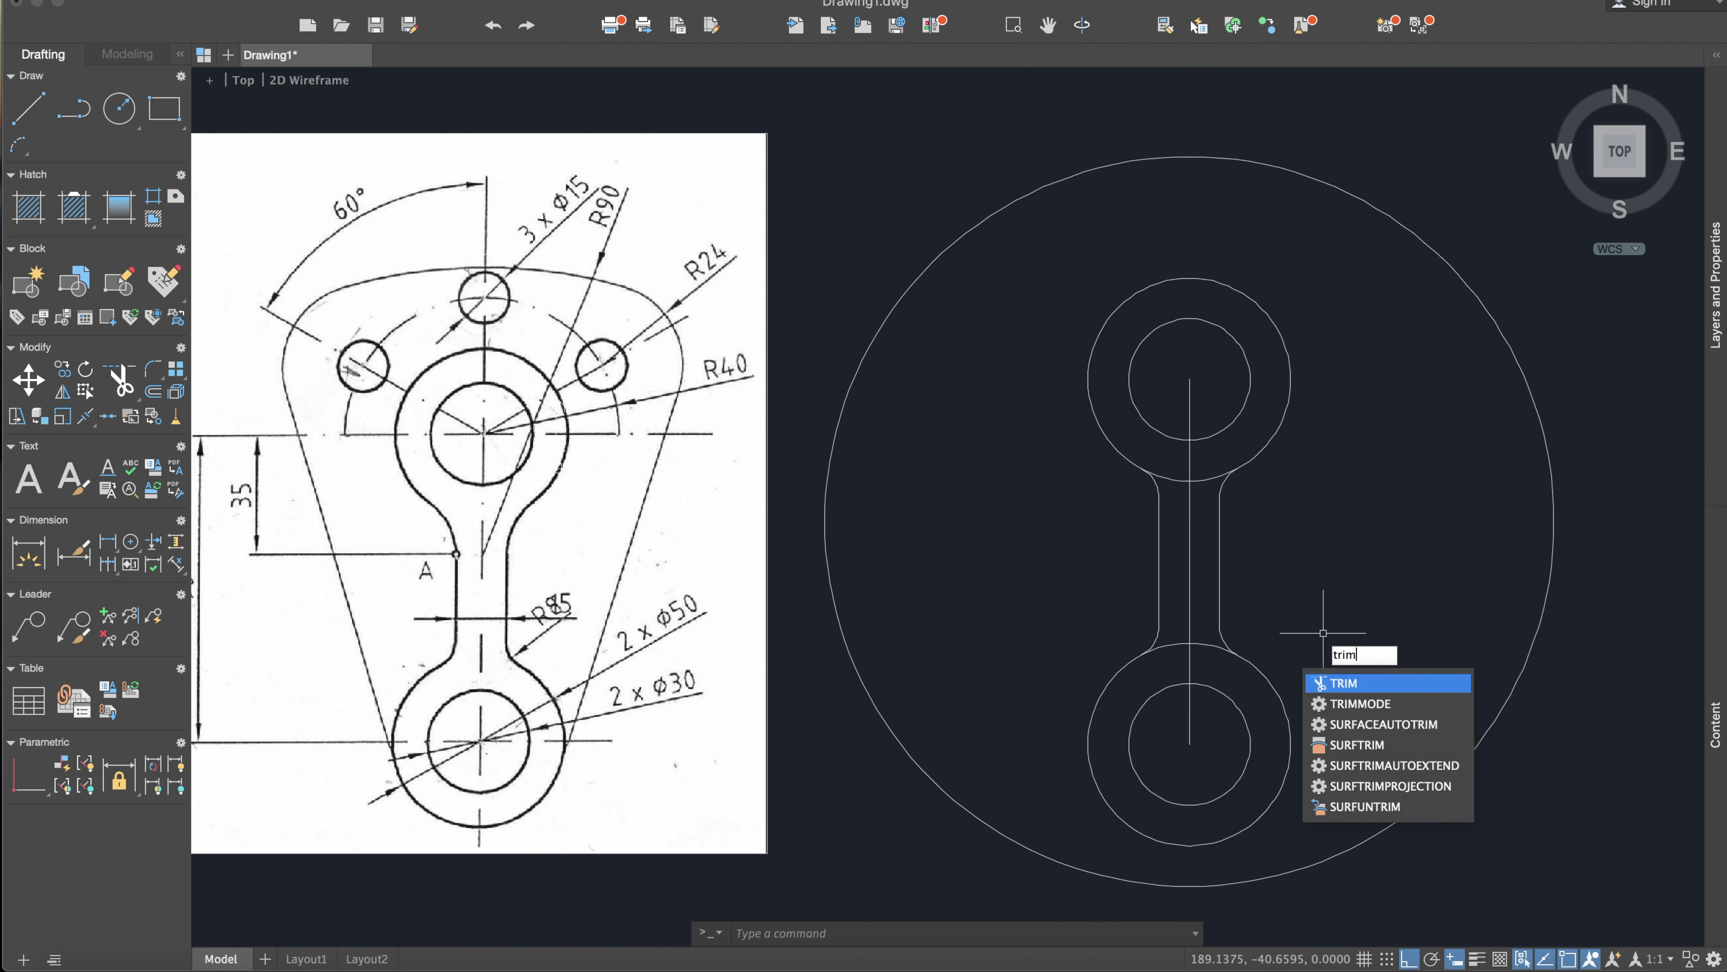
key("Return")
left_click(1372, 766)
left_click(1010, 263)
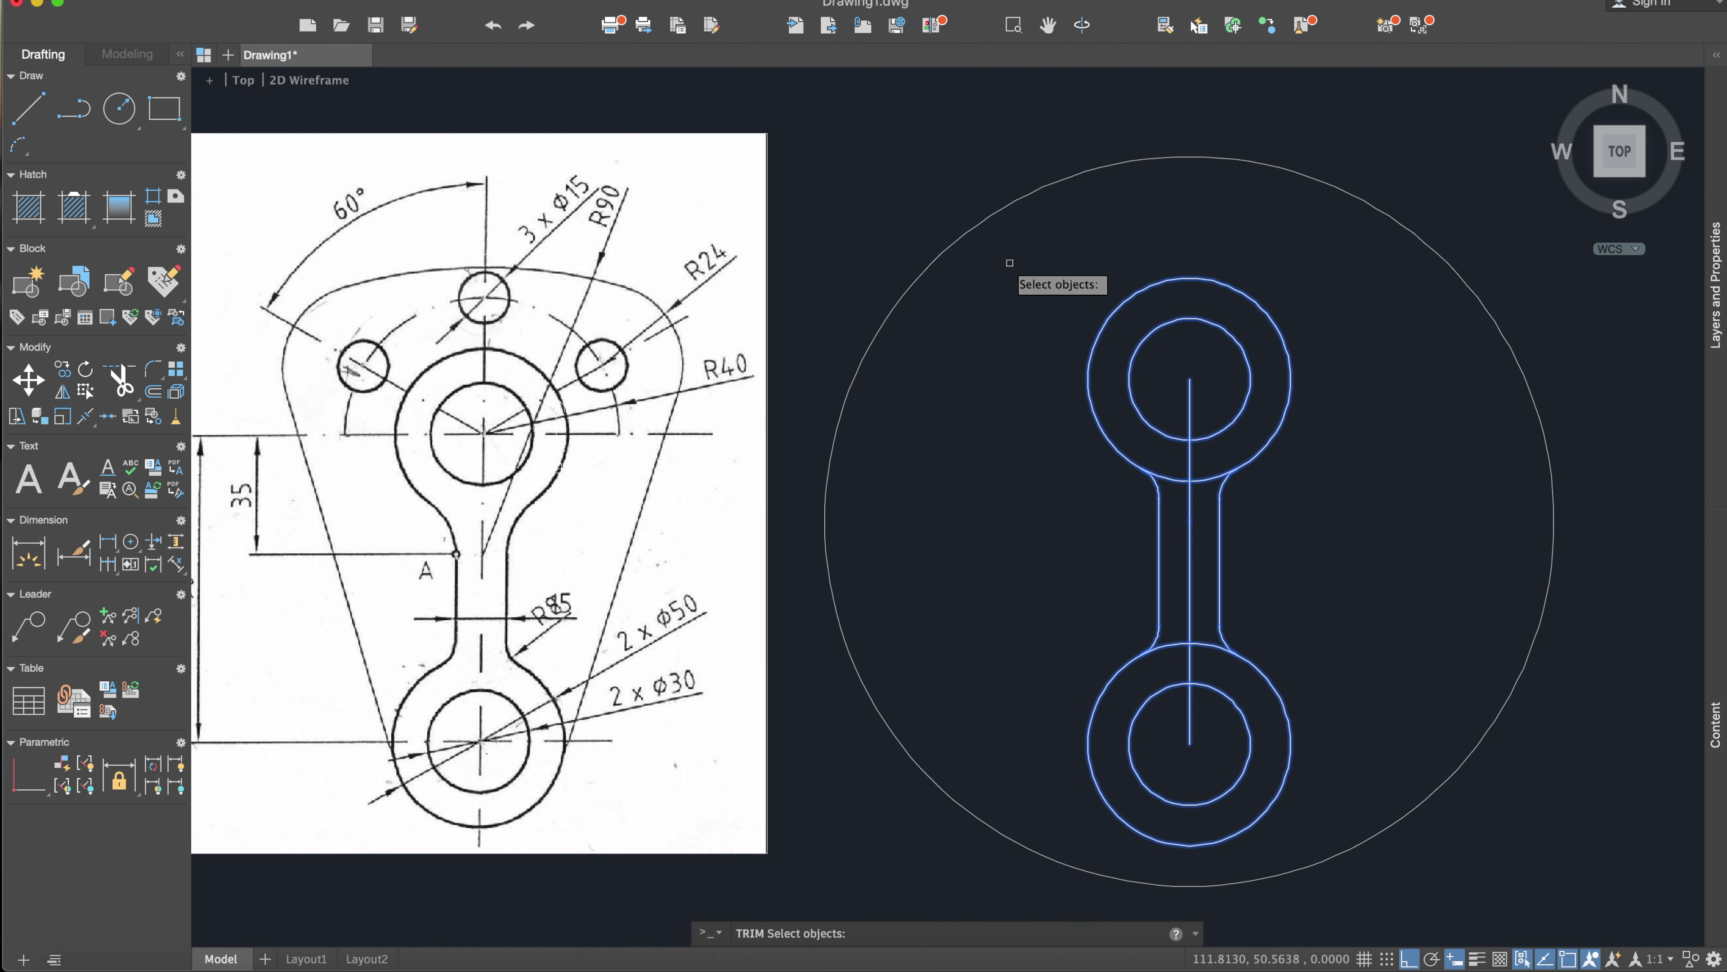
key("Return")
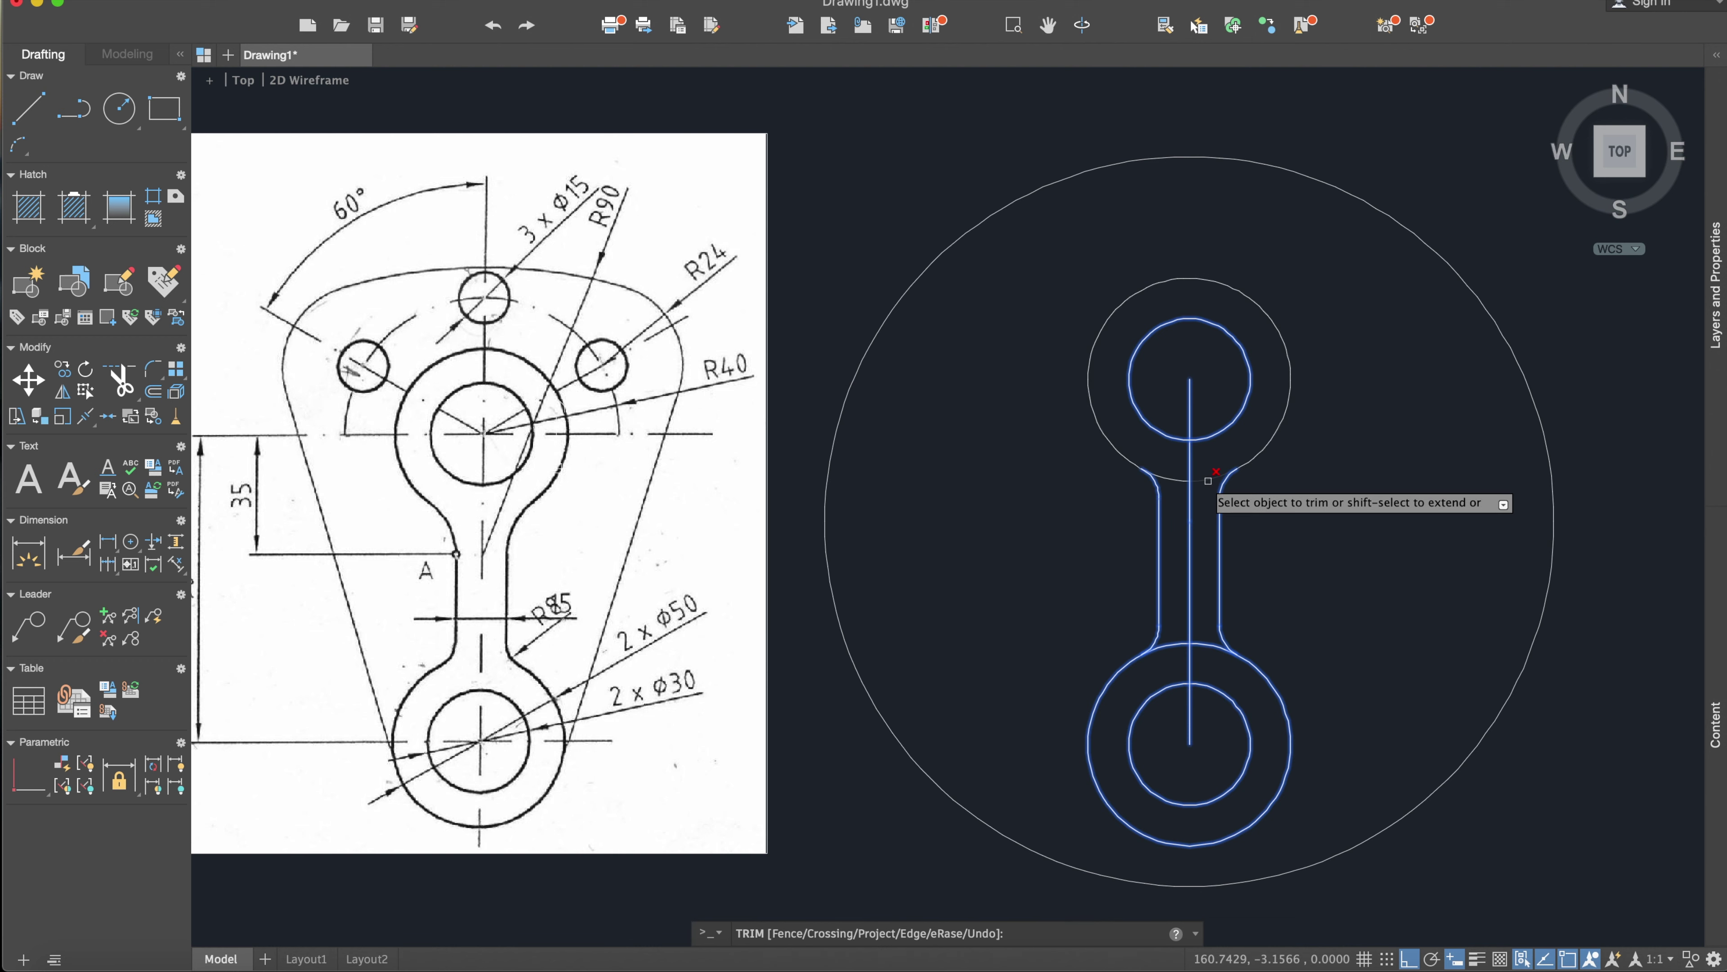
left_click(1207, 480)
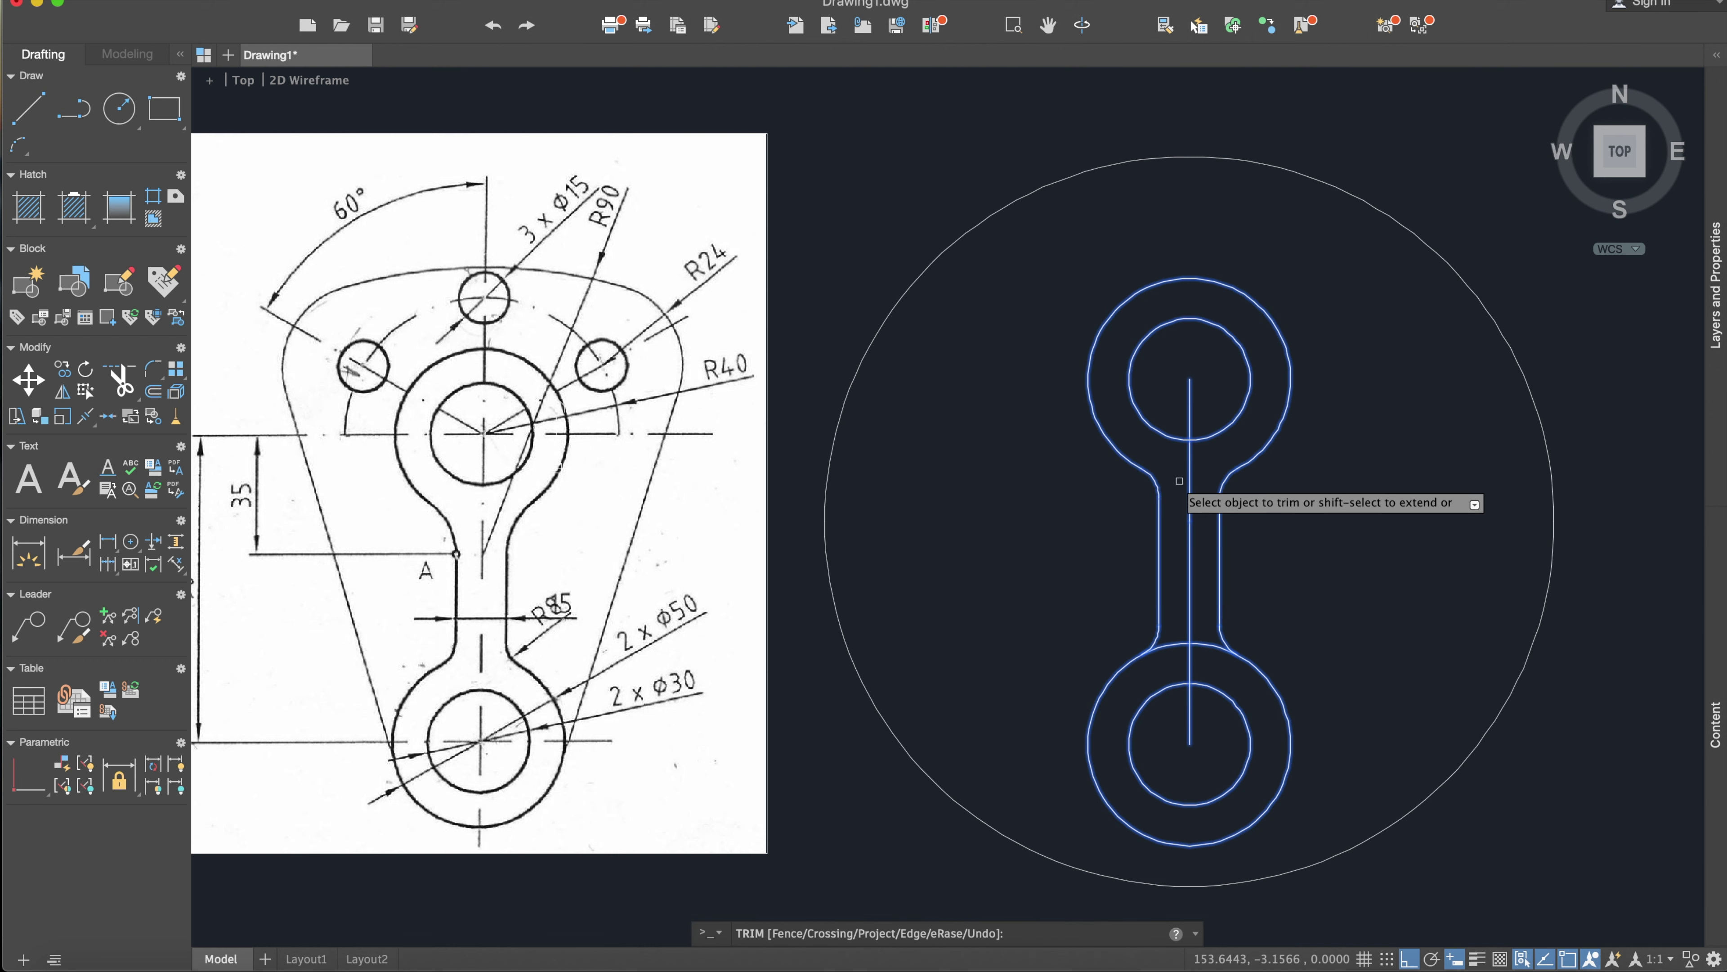
left_click(1191, 651)
left_click(1198, 645)
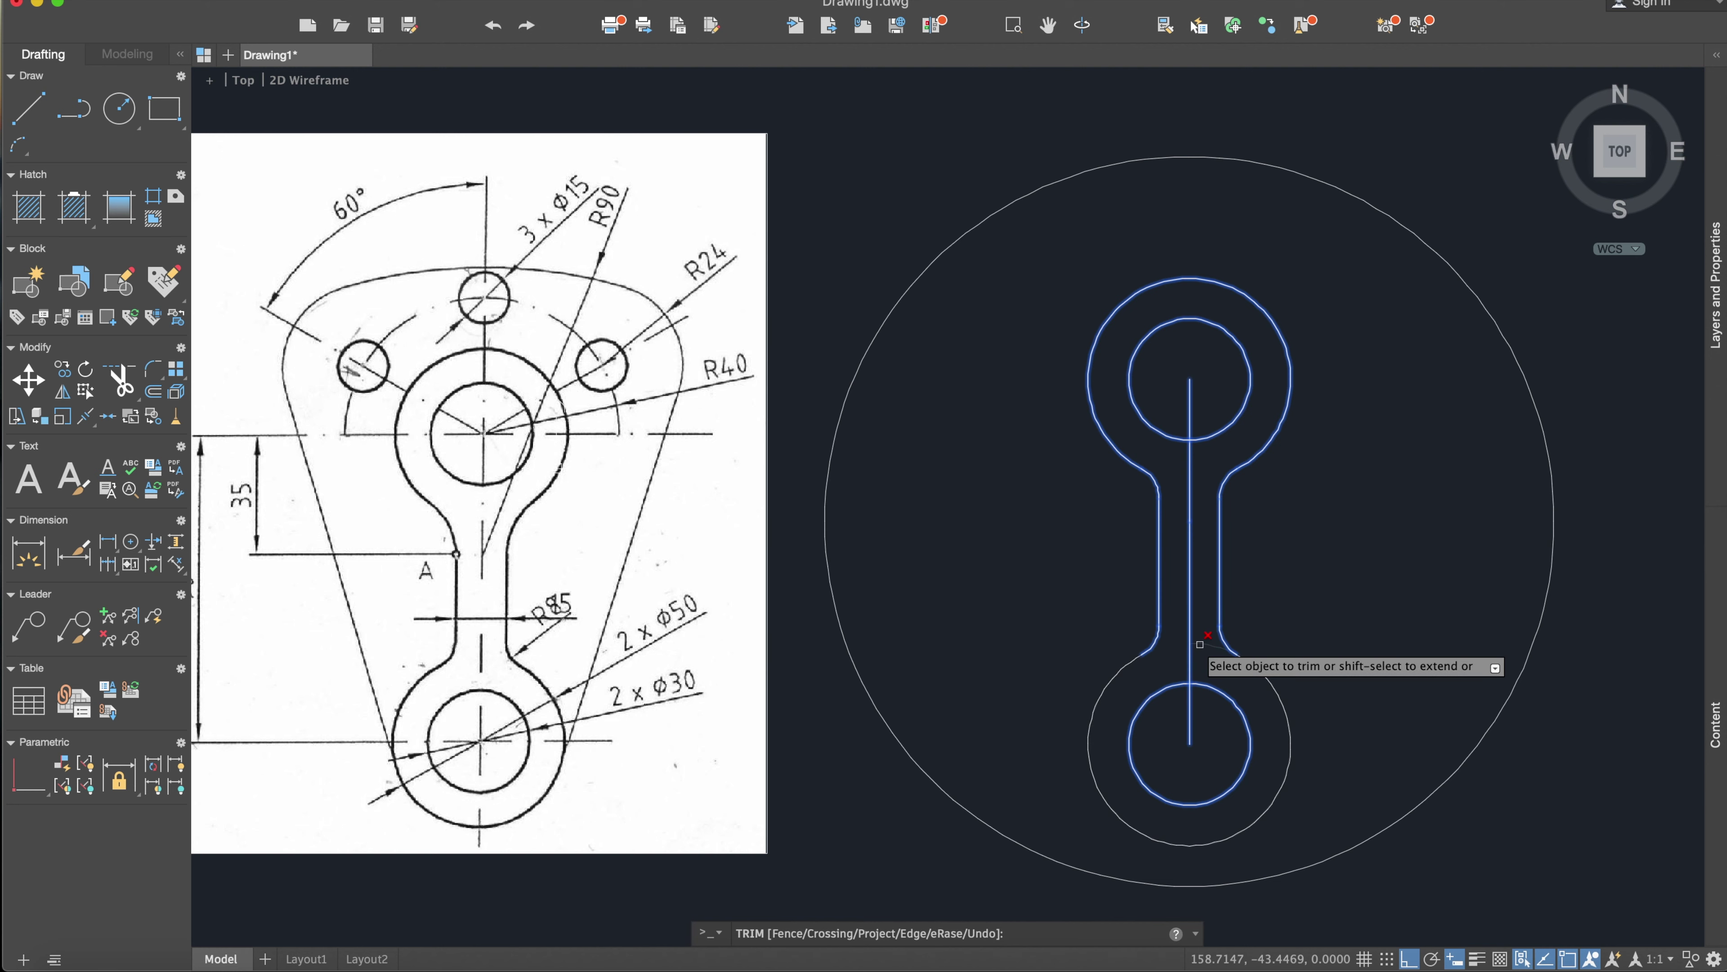
key("Return")
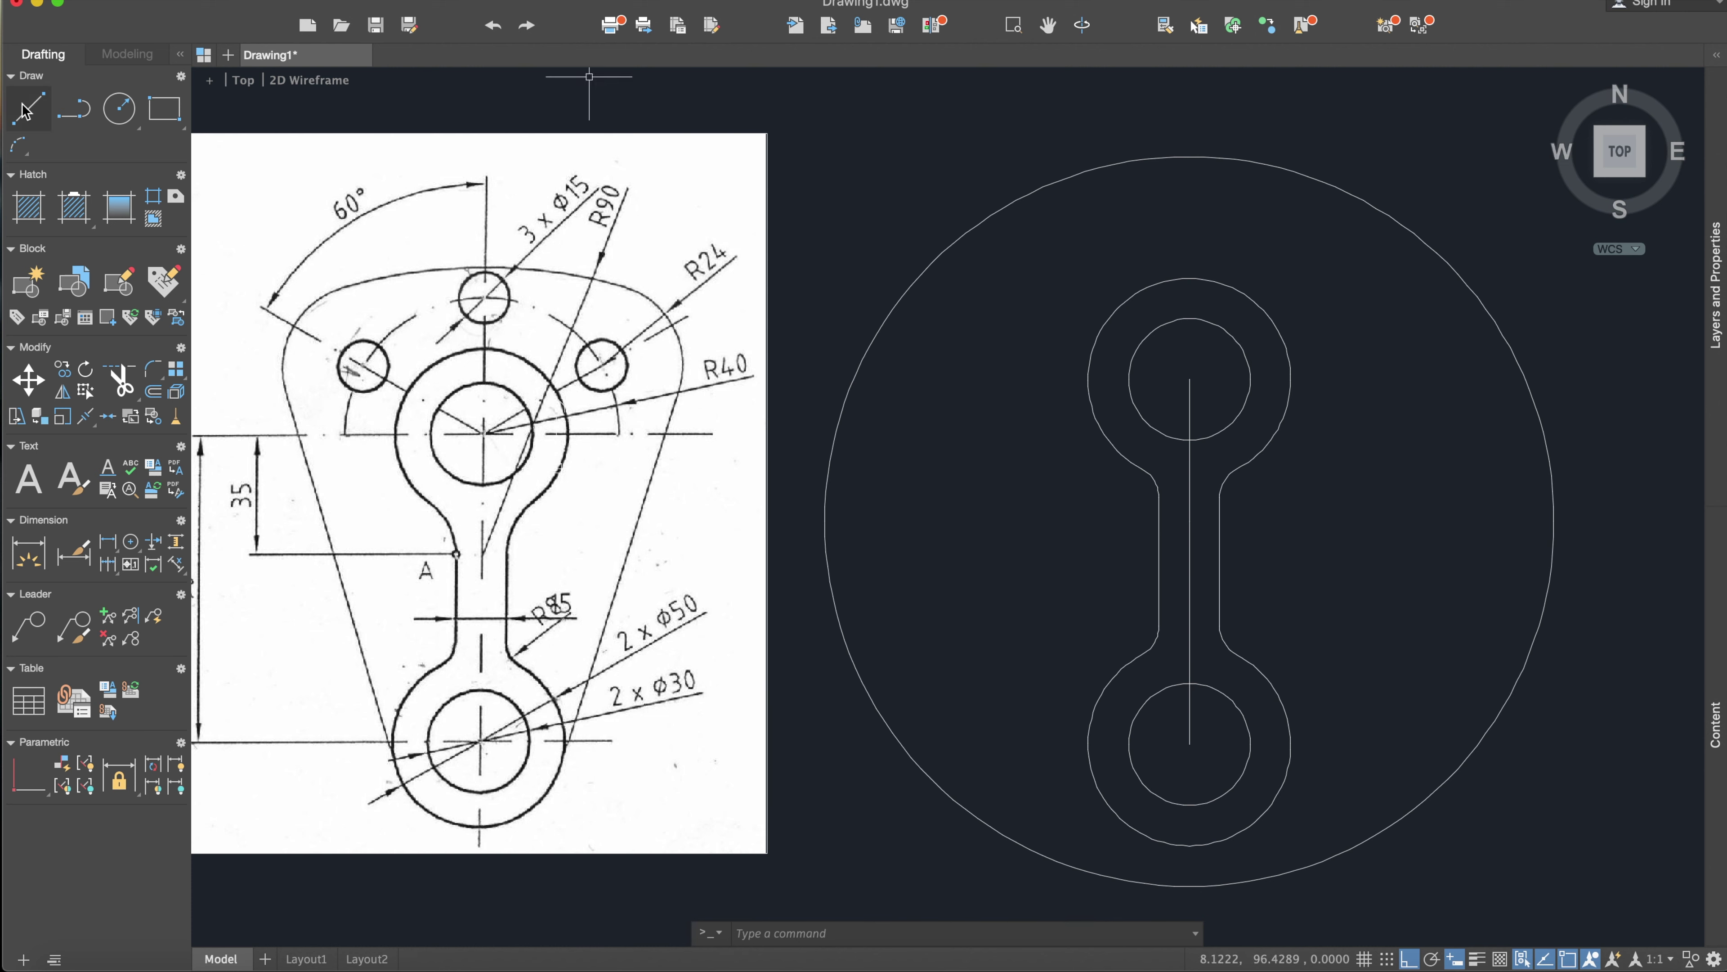
Step: Draw a circle with a radius of 40 centred on the upper boss
left_click(126, 110)
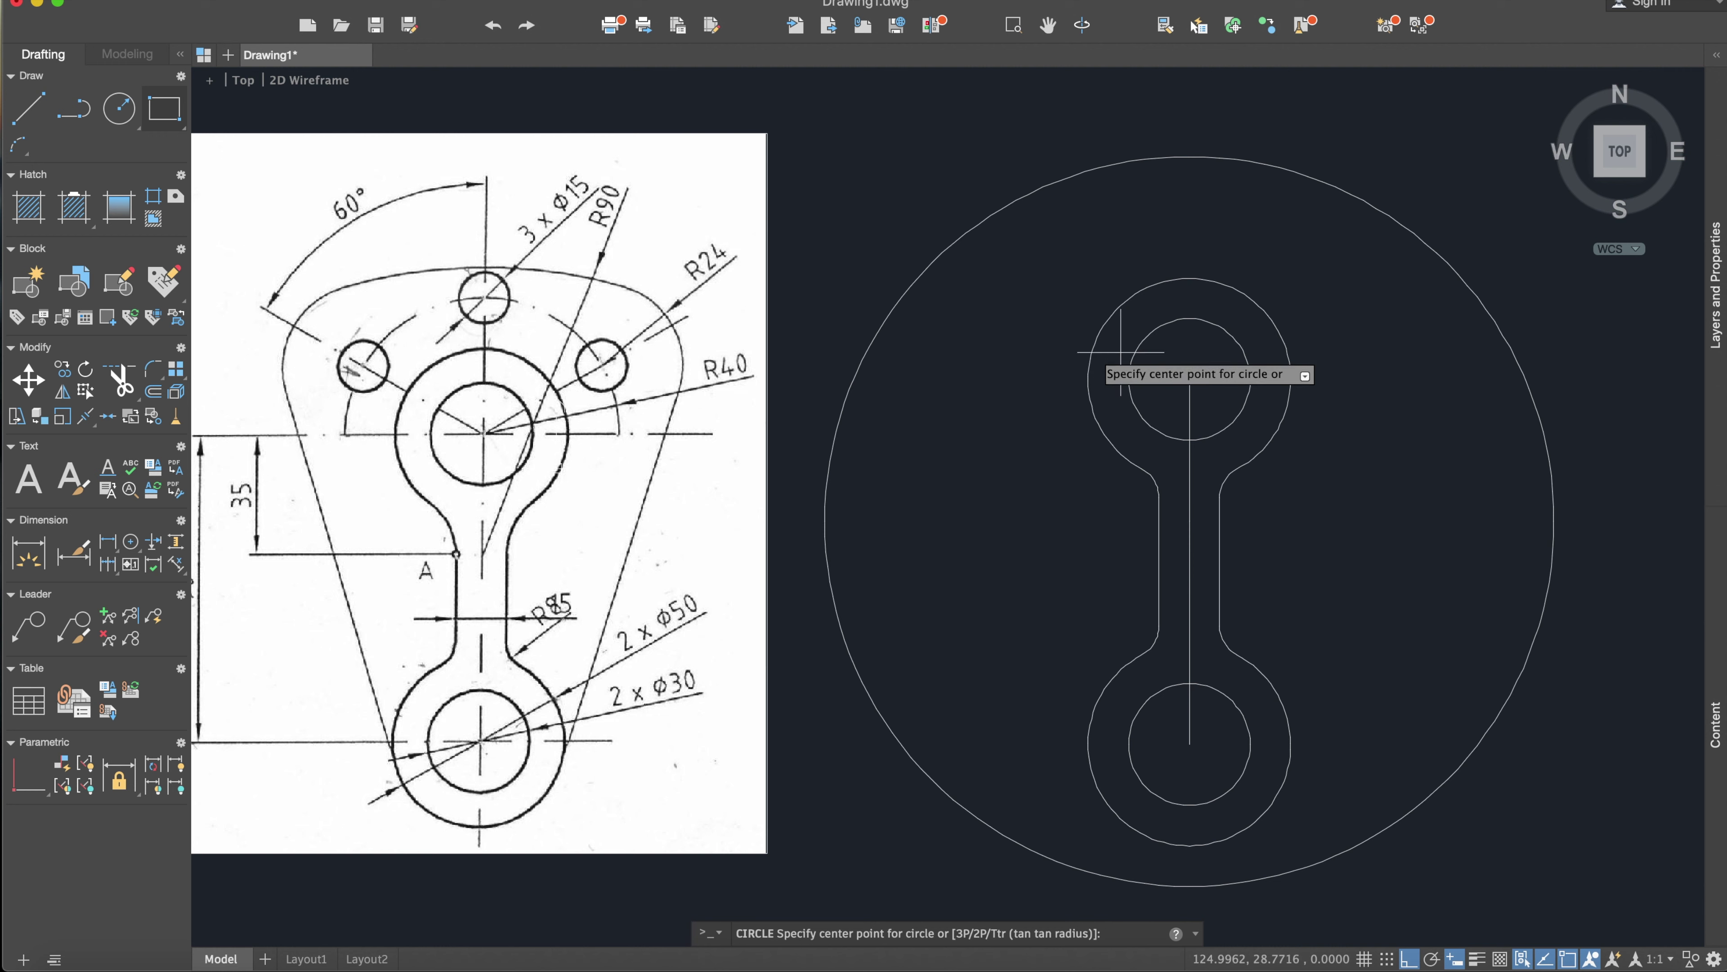
left_click(1190, 380)
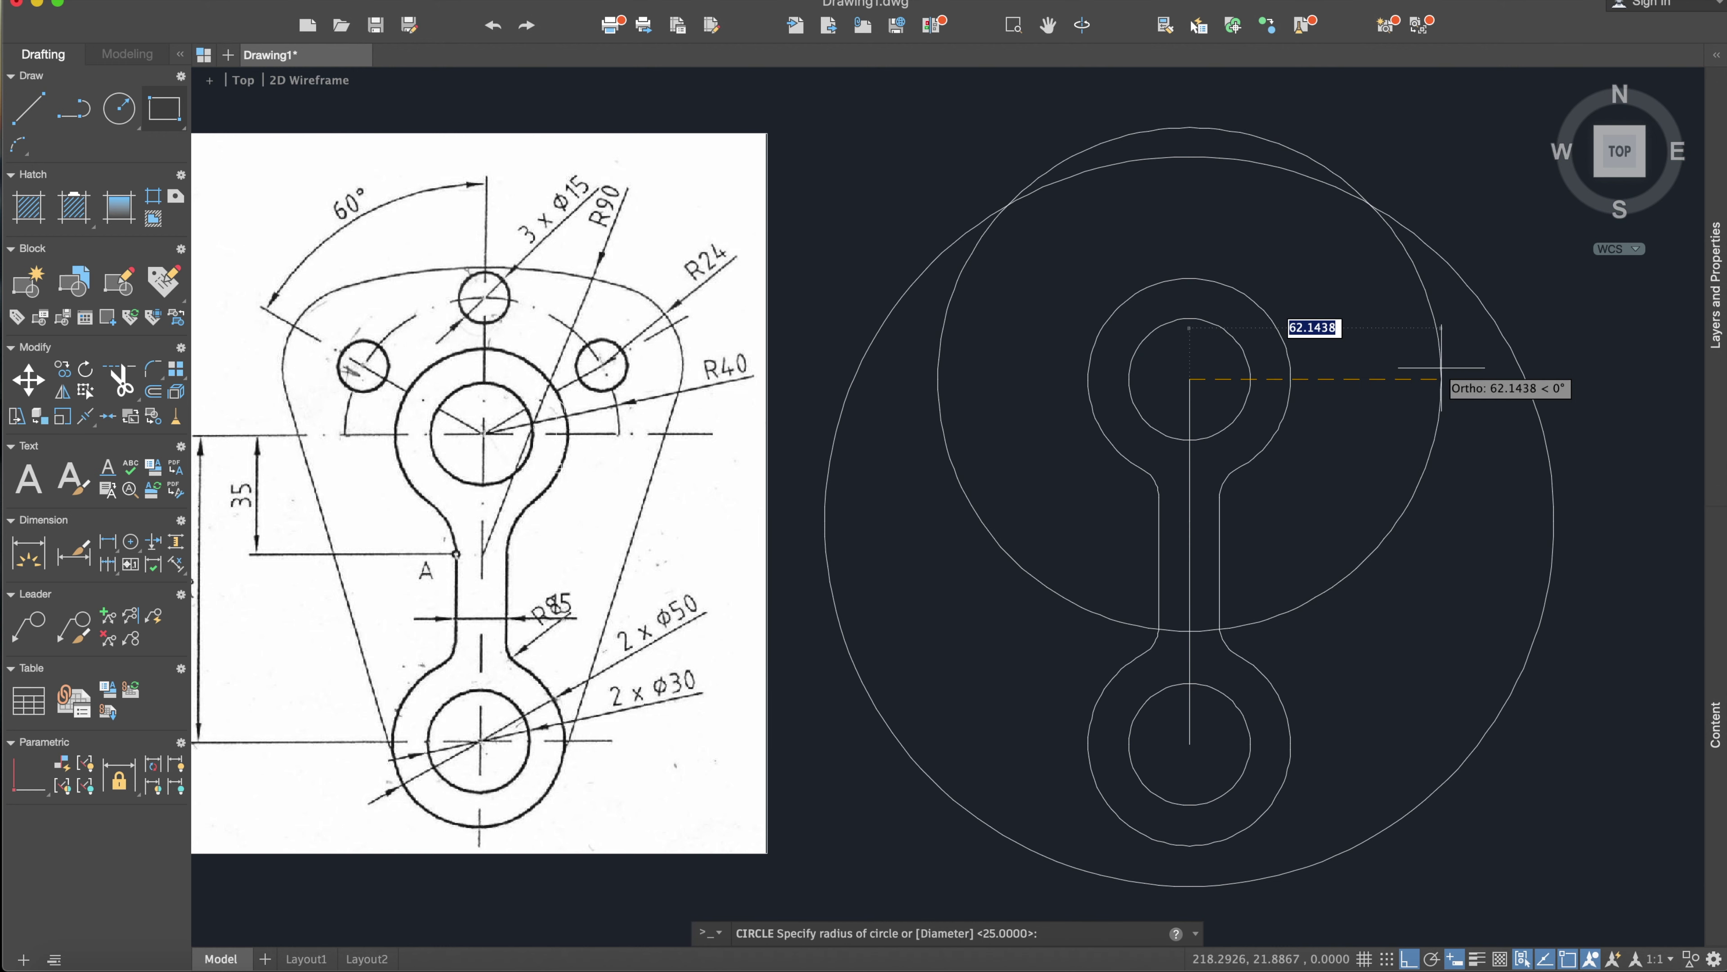
type("40")
key("Return")
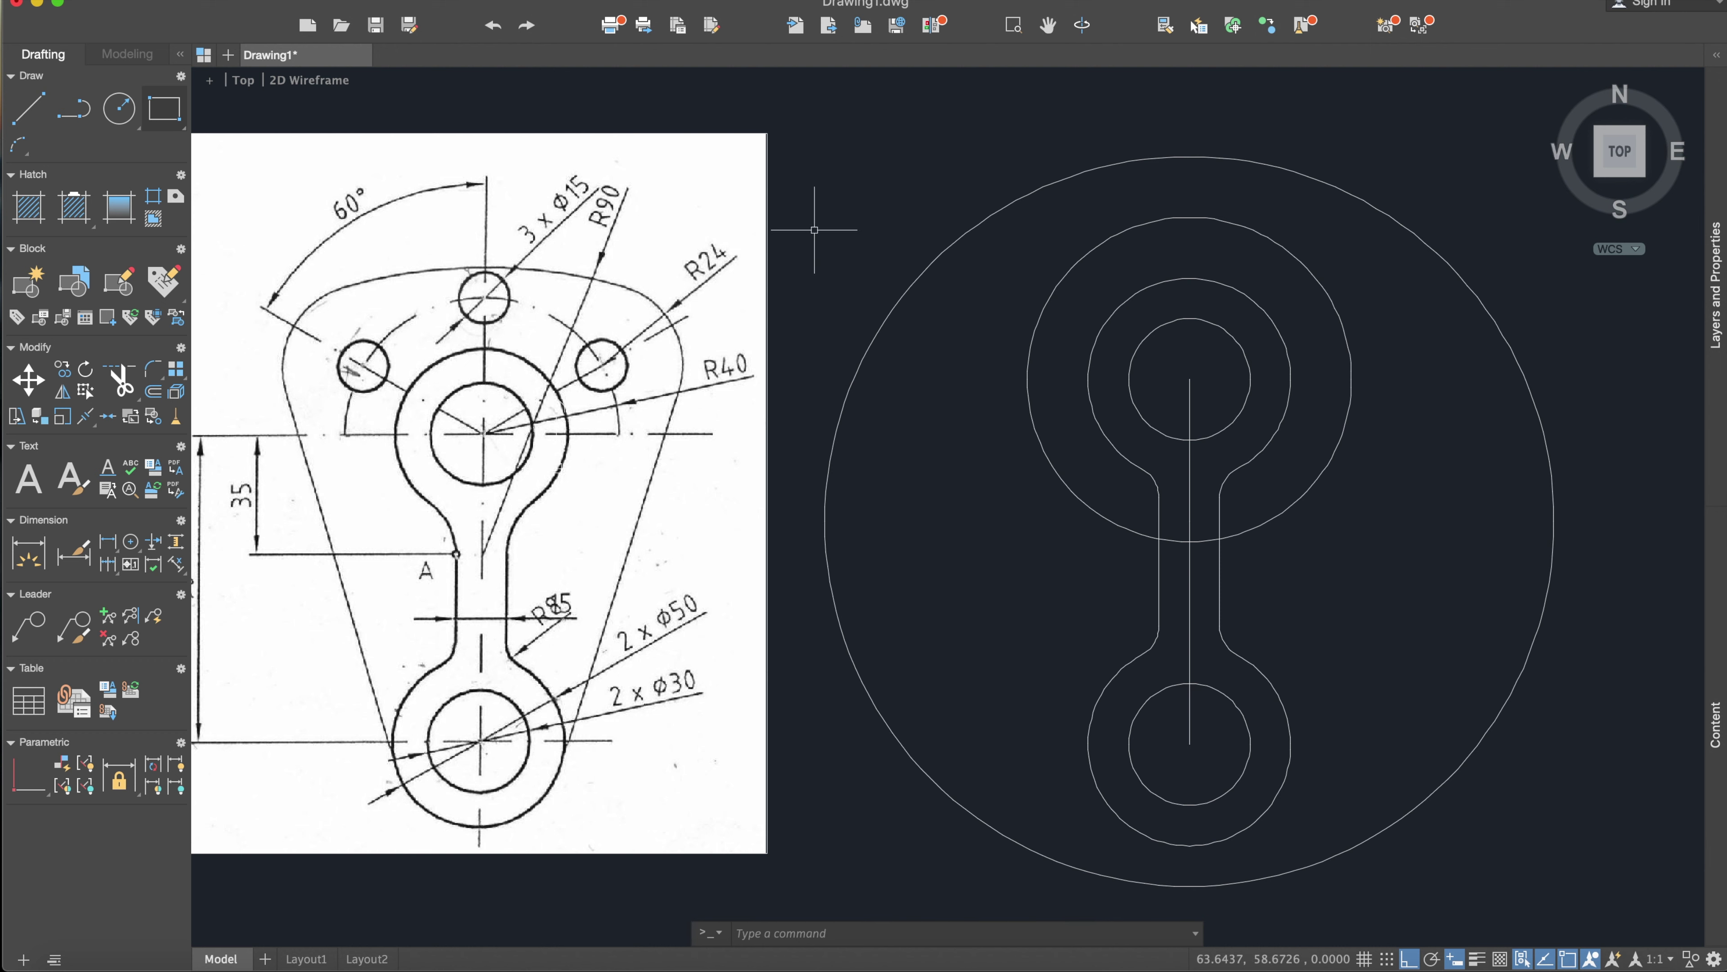
Step: Draw a hole circle with a radius of 7.5 at the top quadrant of the radius 40 circle
left_click(119, 108)
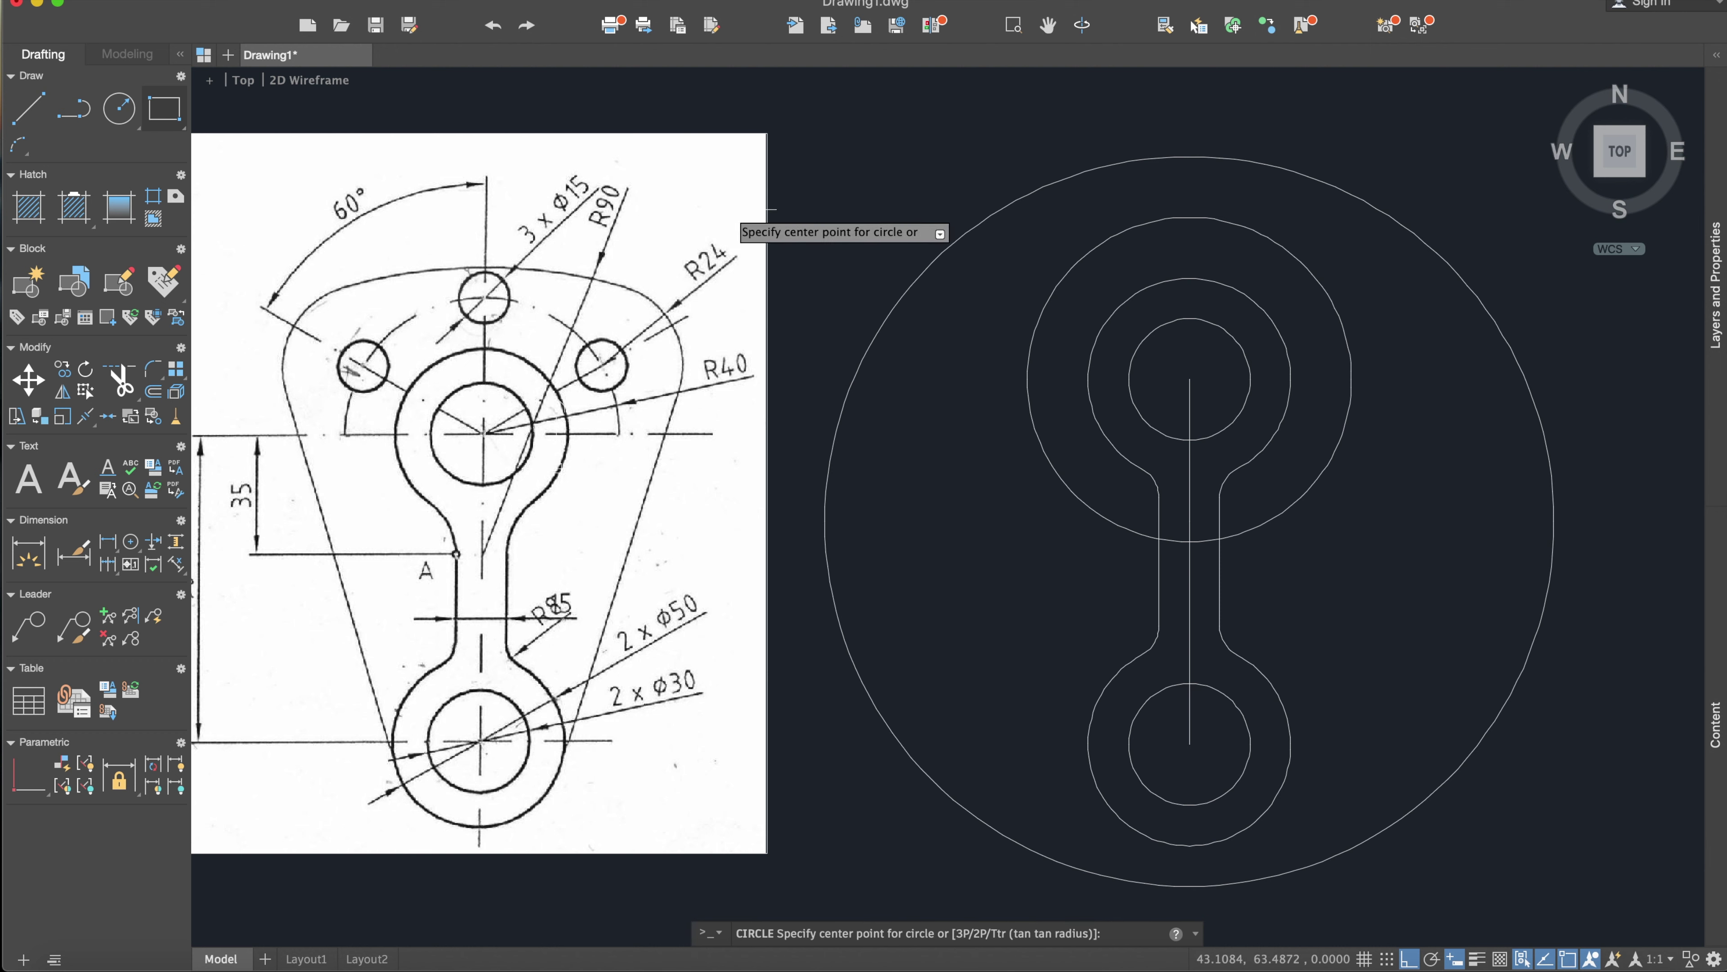
left_click(1189, 217)
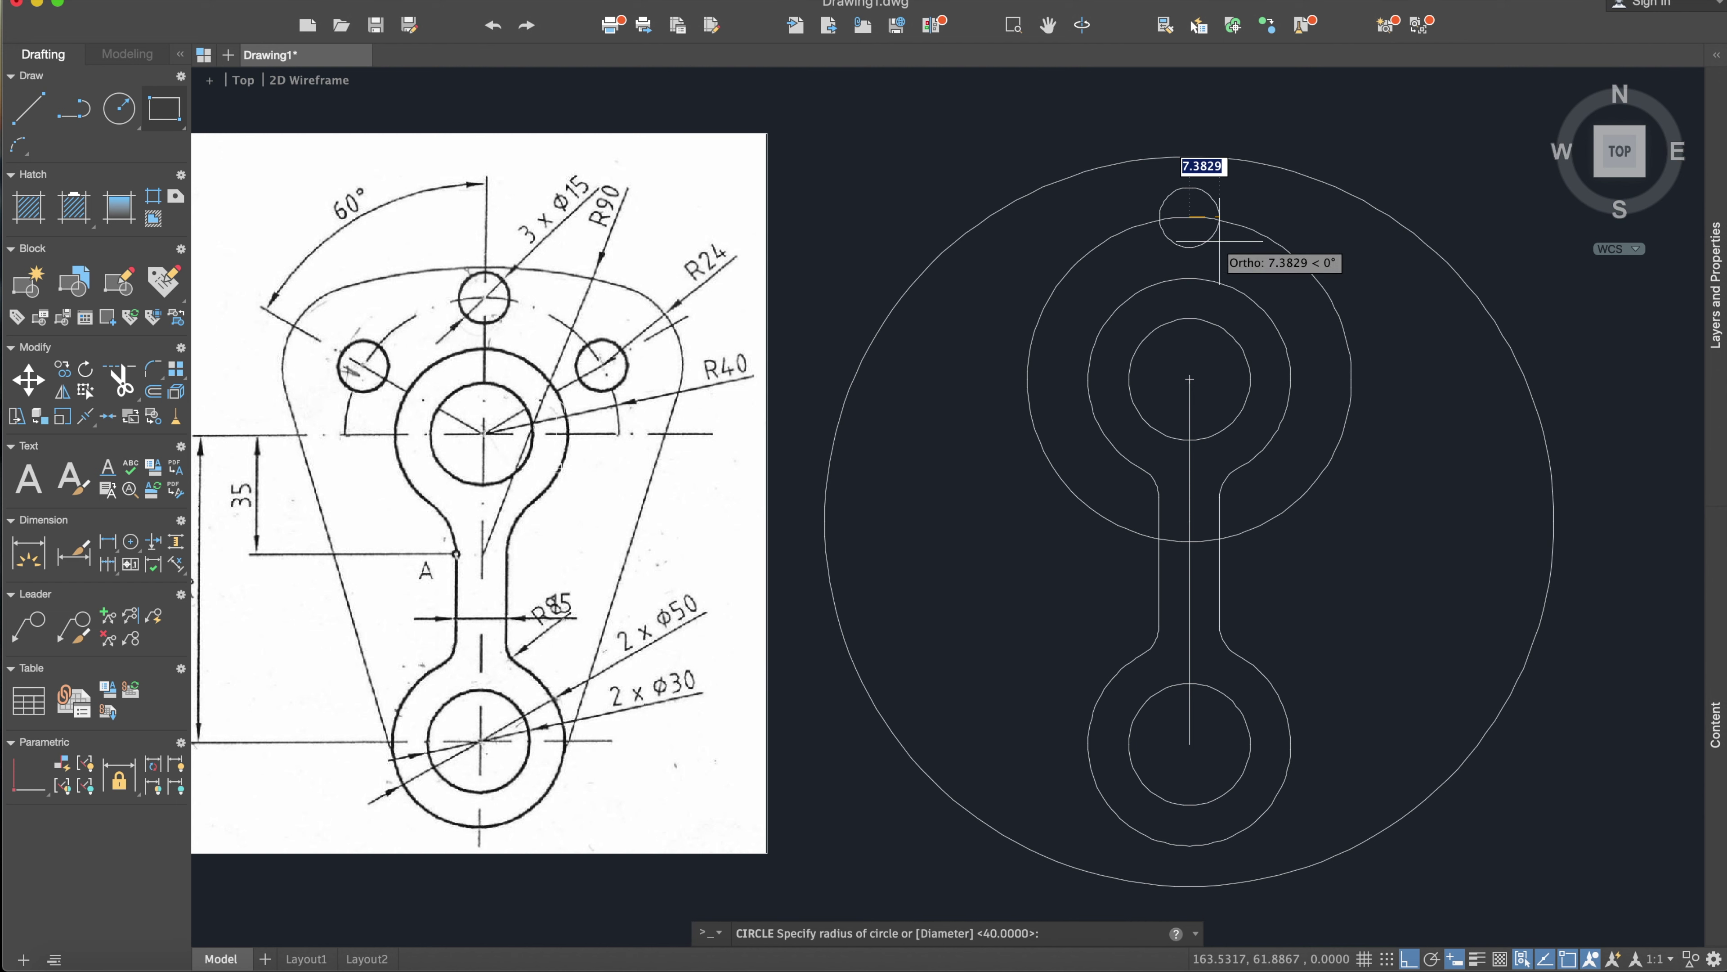
type("7.5")
key("Return")
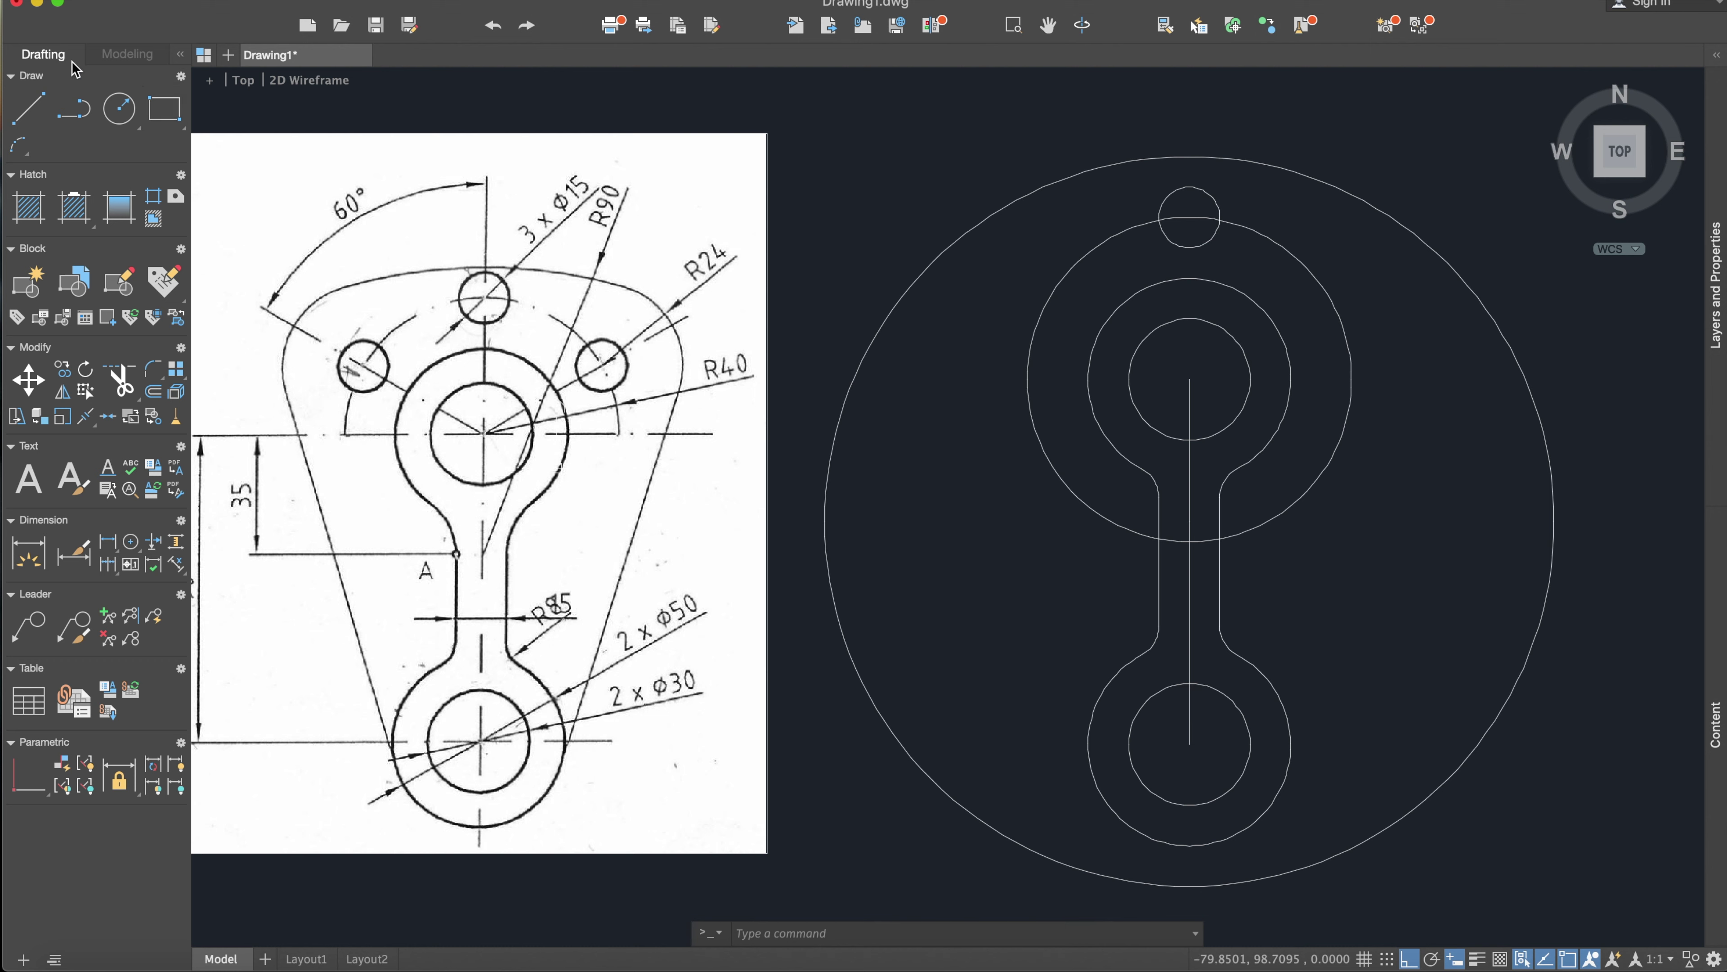
left_click(29, 107)
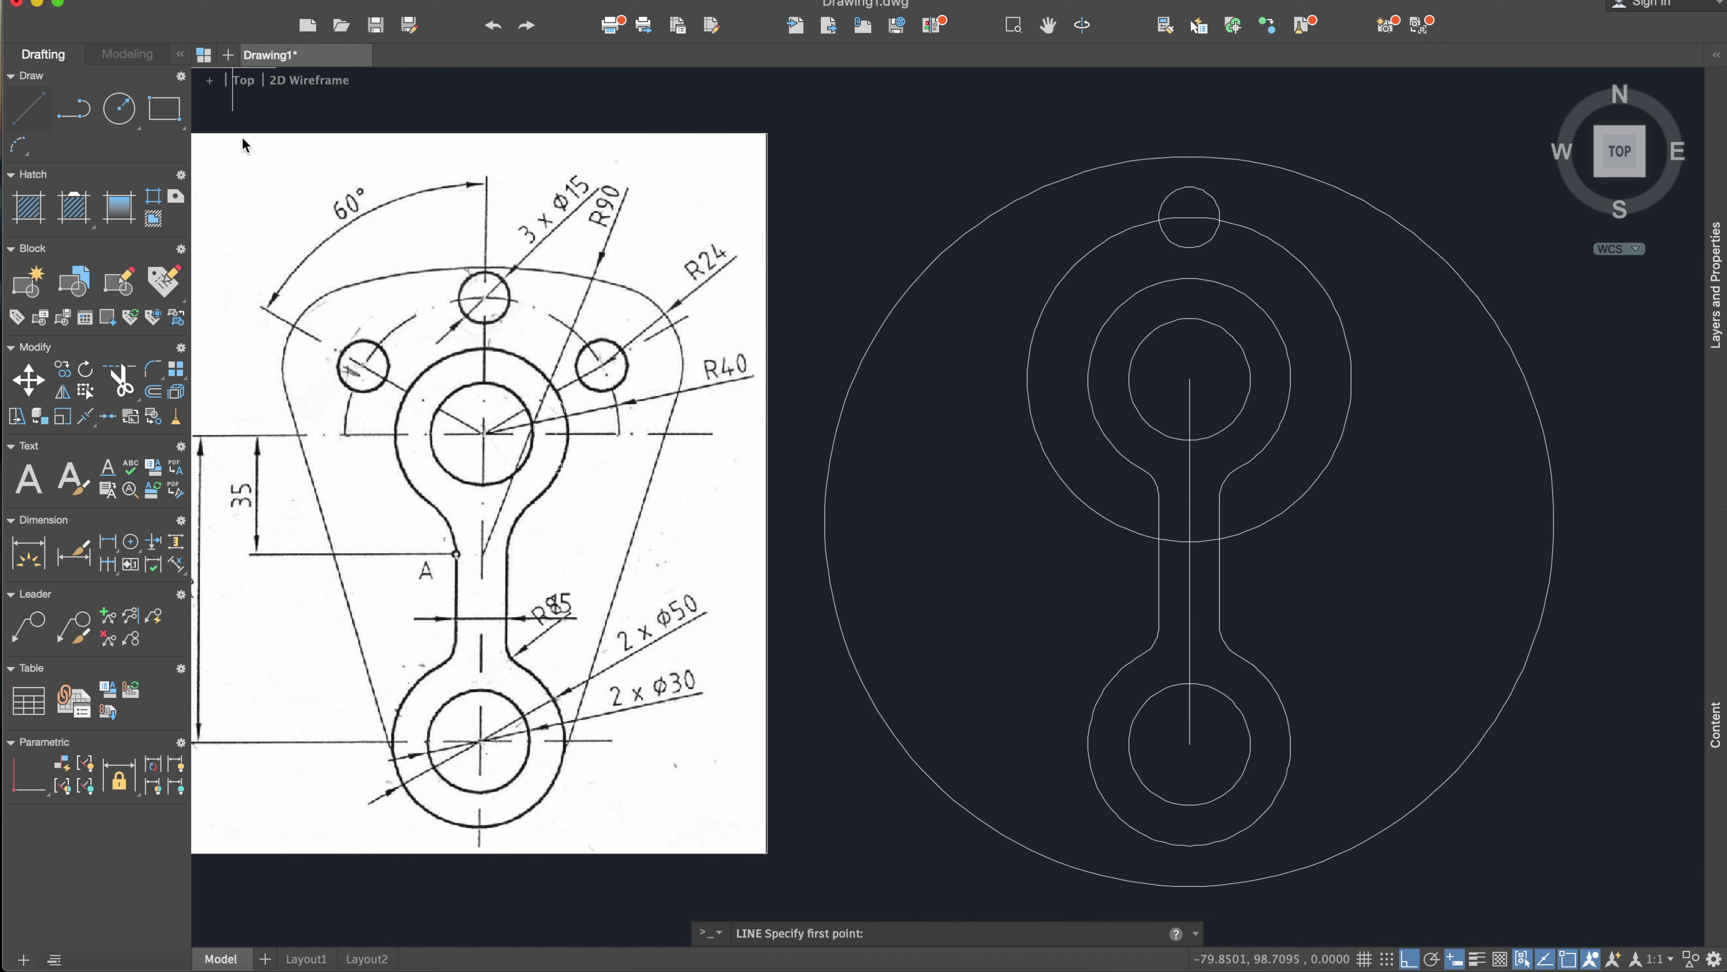
left_click(1189, 379)
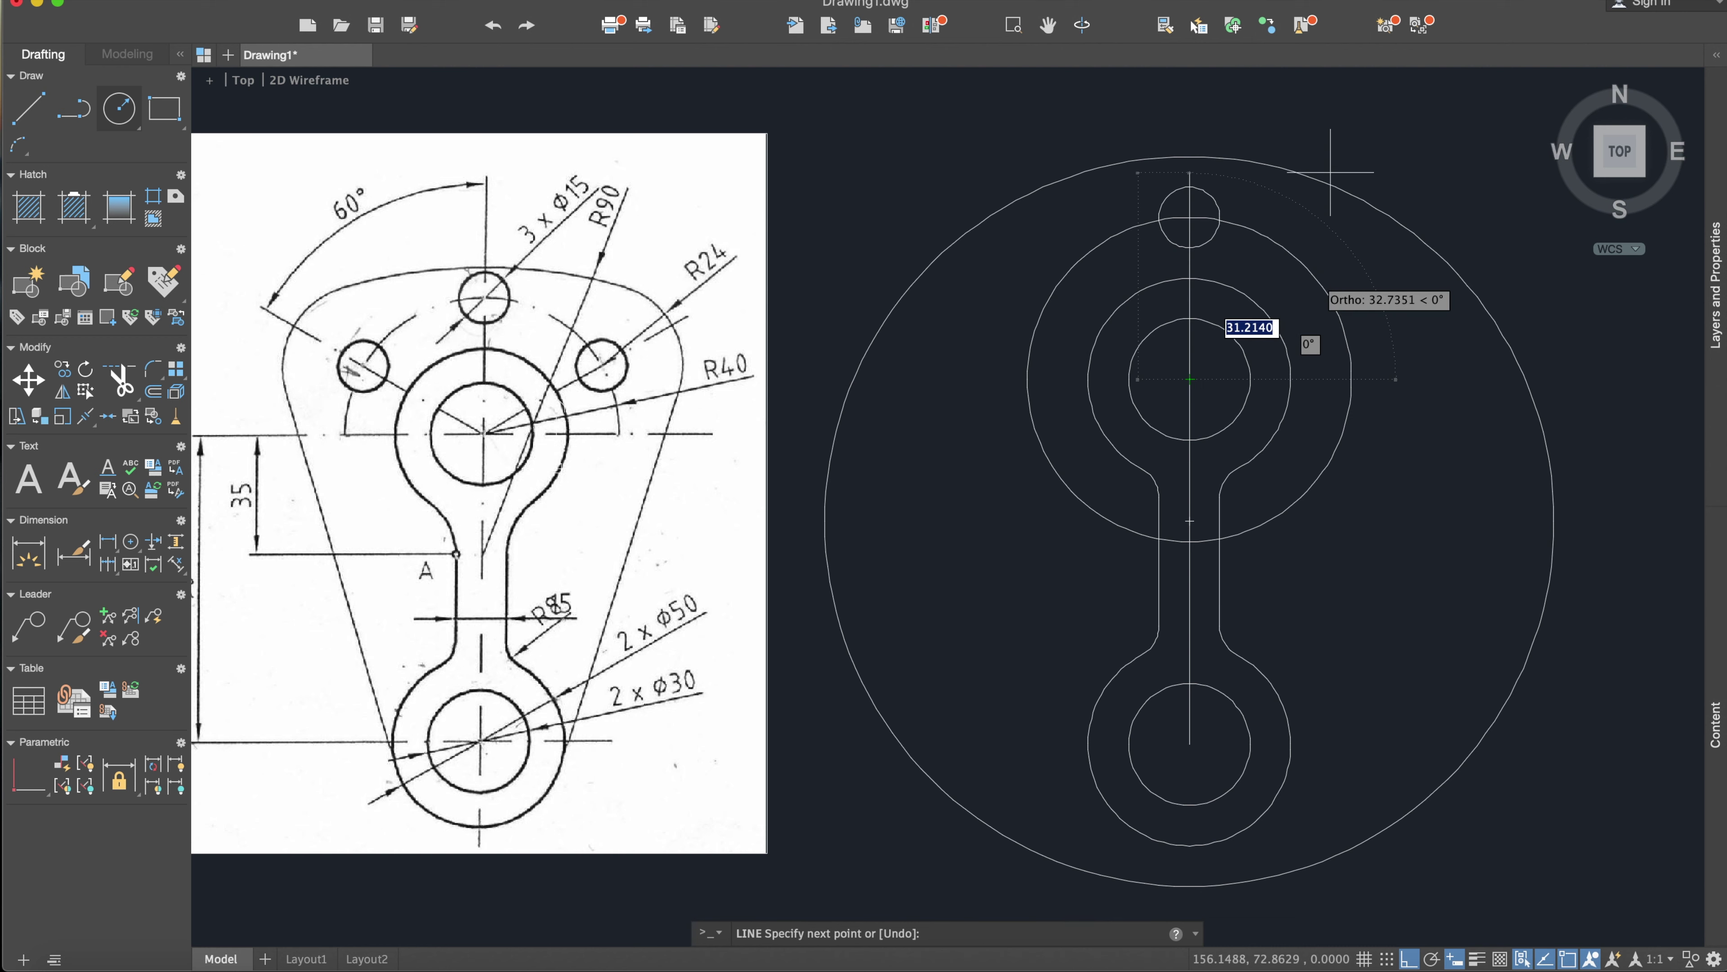
key("Escape")
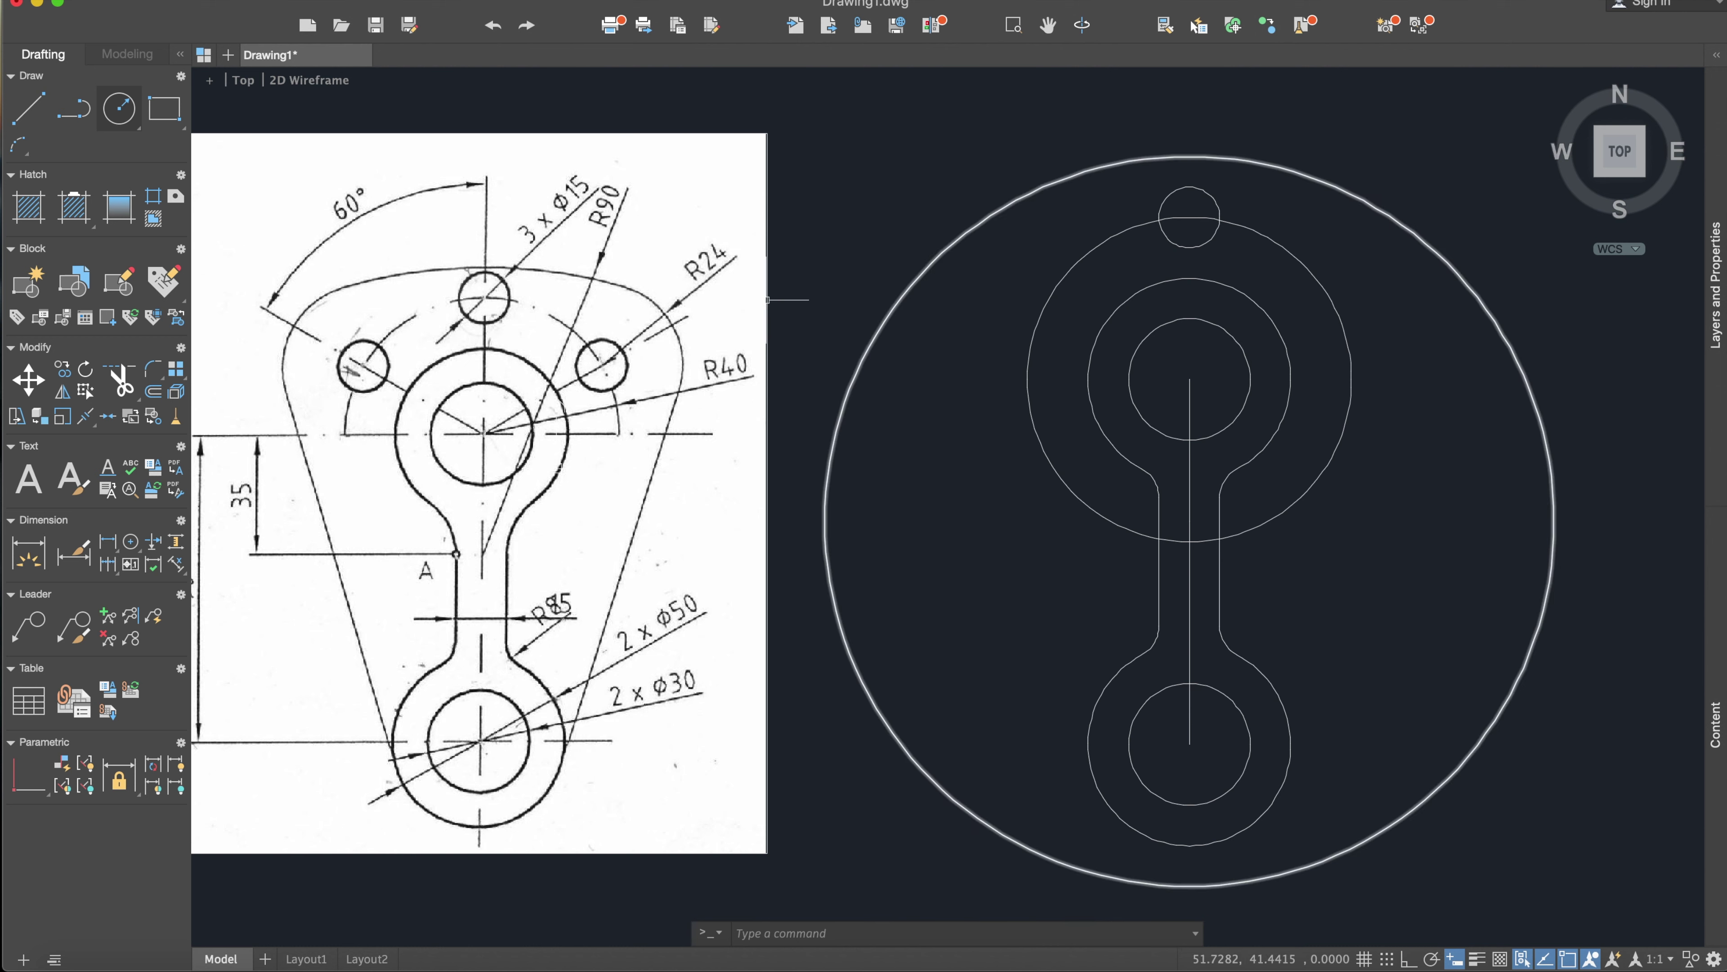
Step: Draw a guide line 100 long at 30 degrees from the centre of the upper boss
left_click(31, 125)
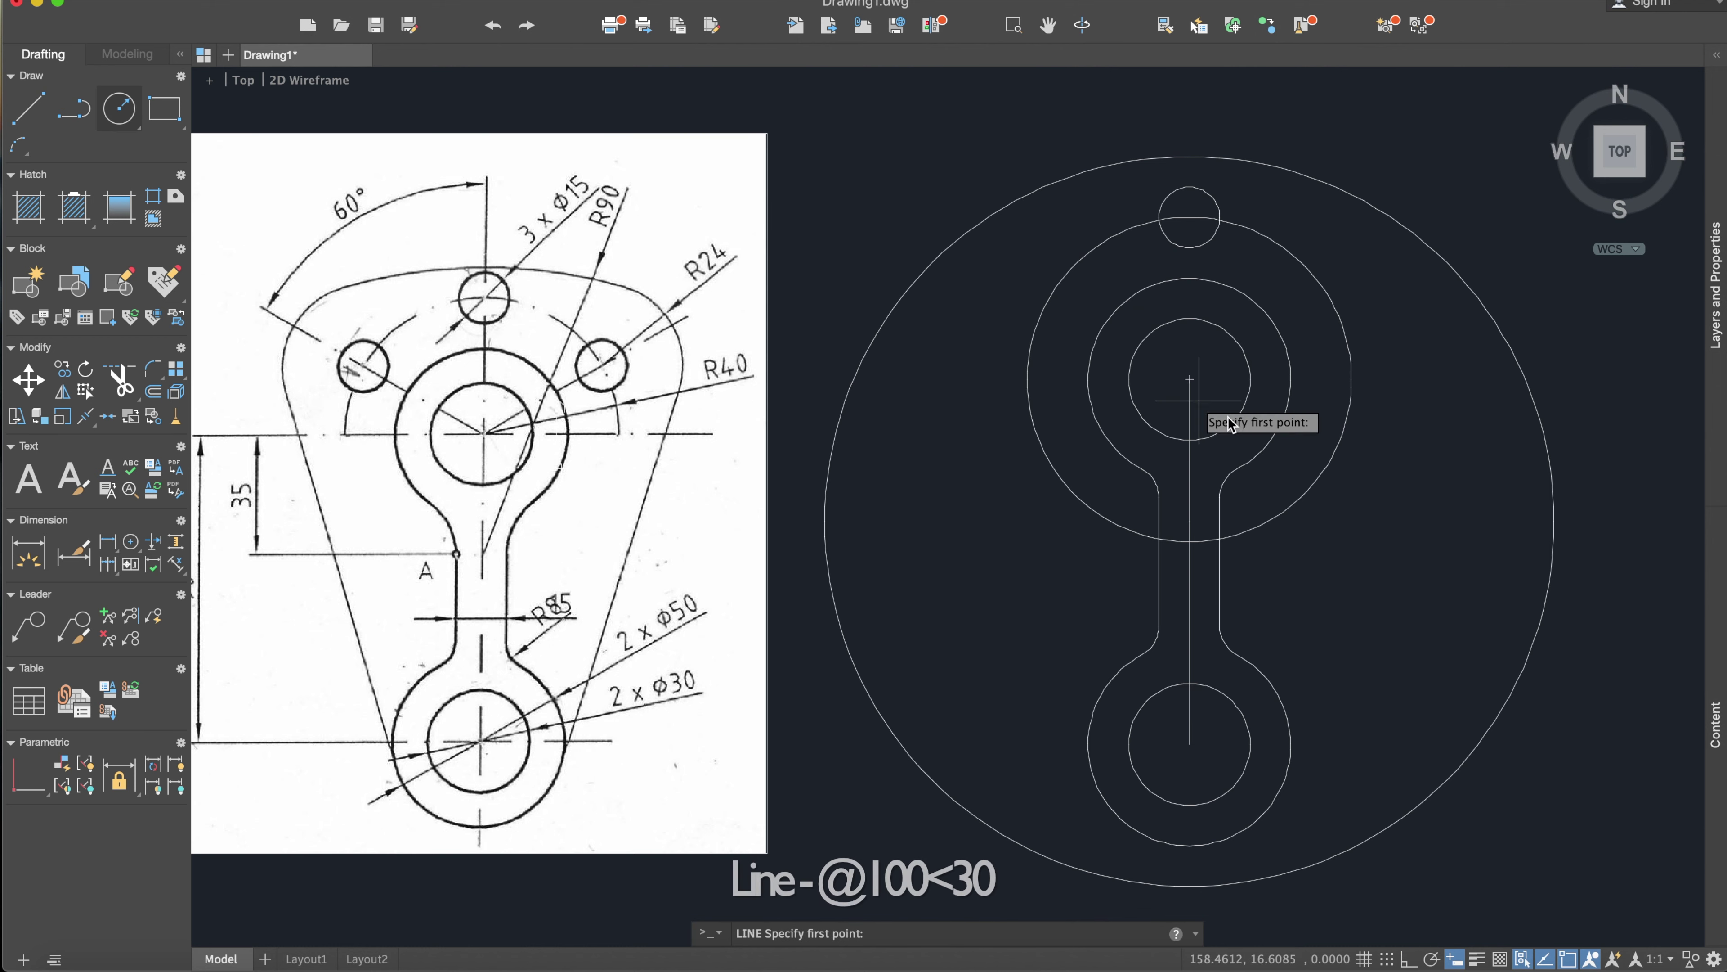
left_click(1189, 378)
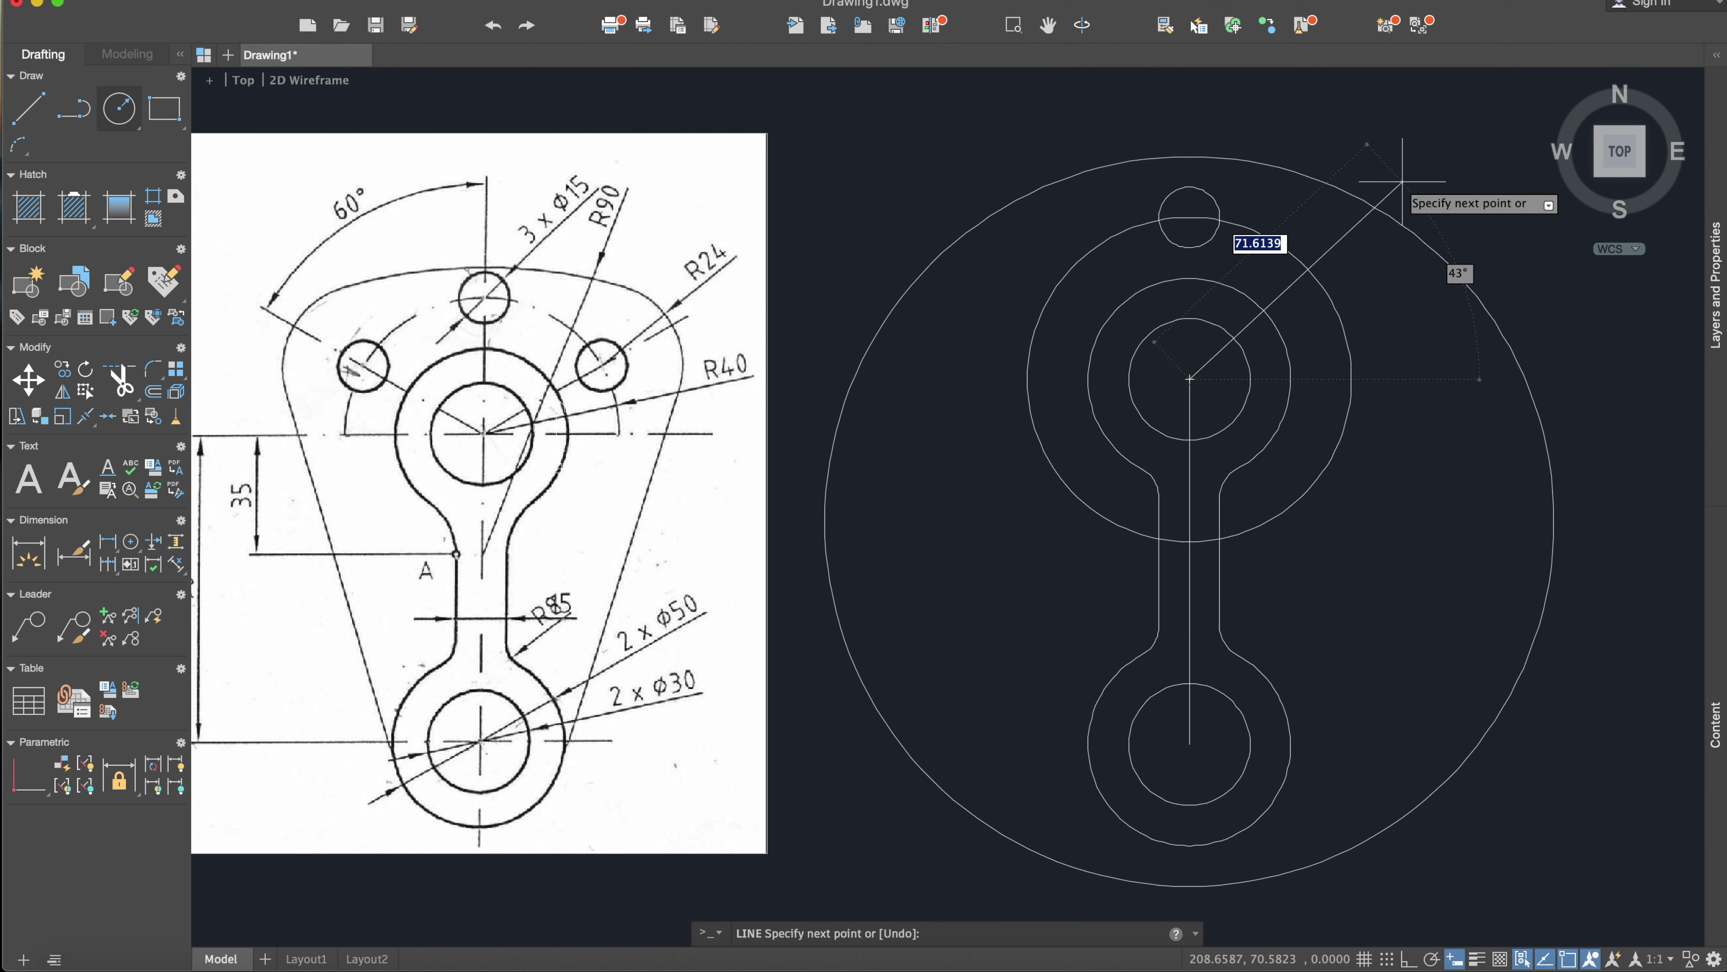
key("F8")
key("F8")
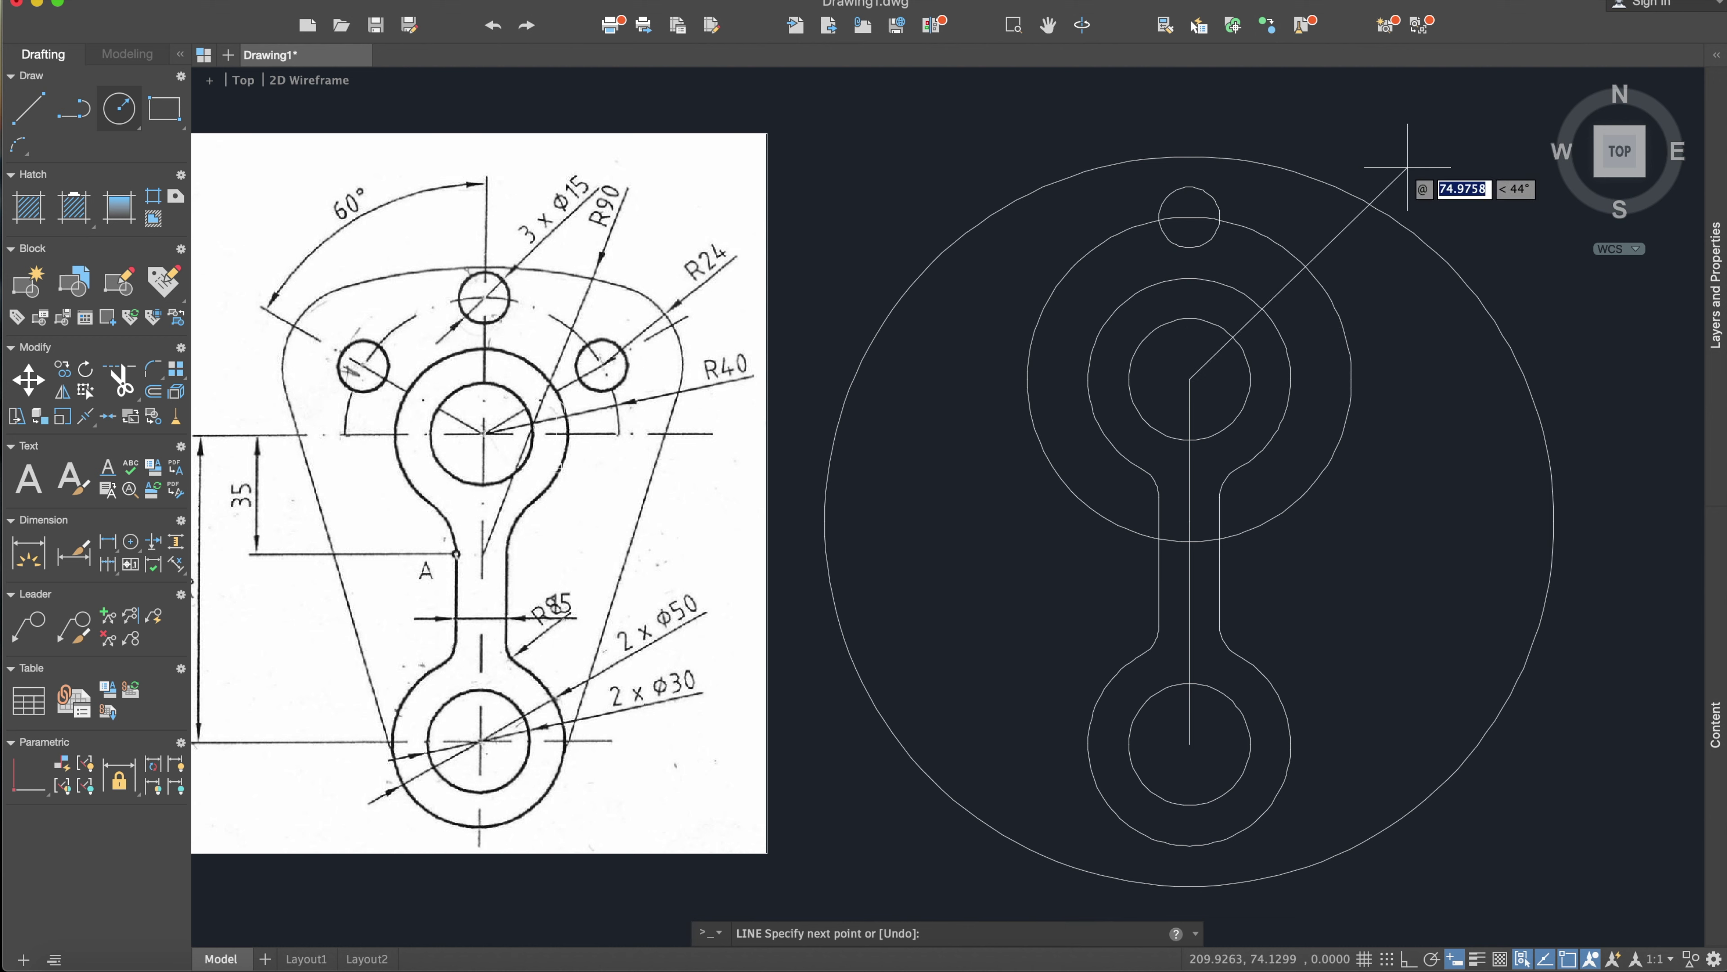
type("100")
key("Tab")
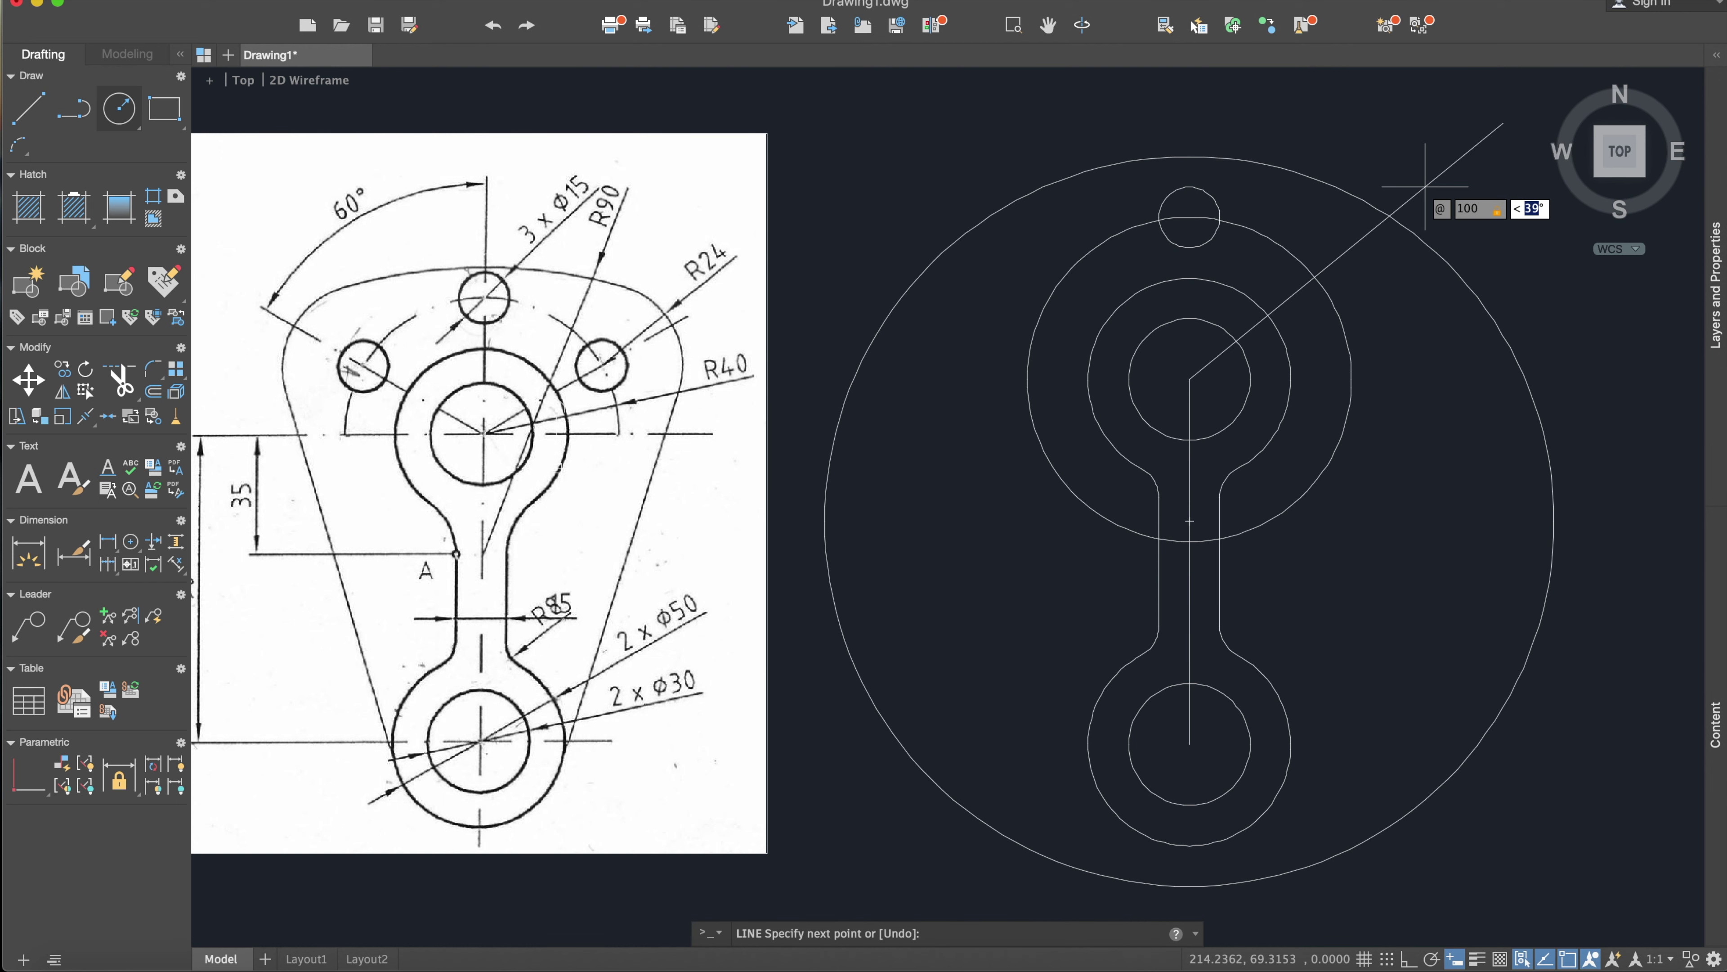
key("Return")
Step: Draw a hole circle with a radius of 7.5 where the guide line crosses the radius 40 circle, and delete the guide line
left_click(119, 107)
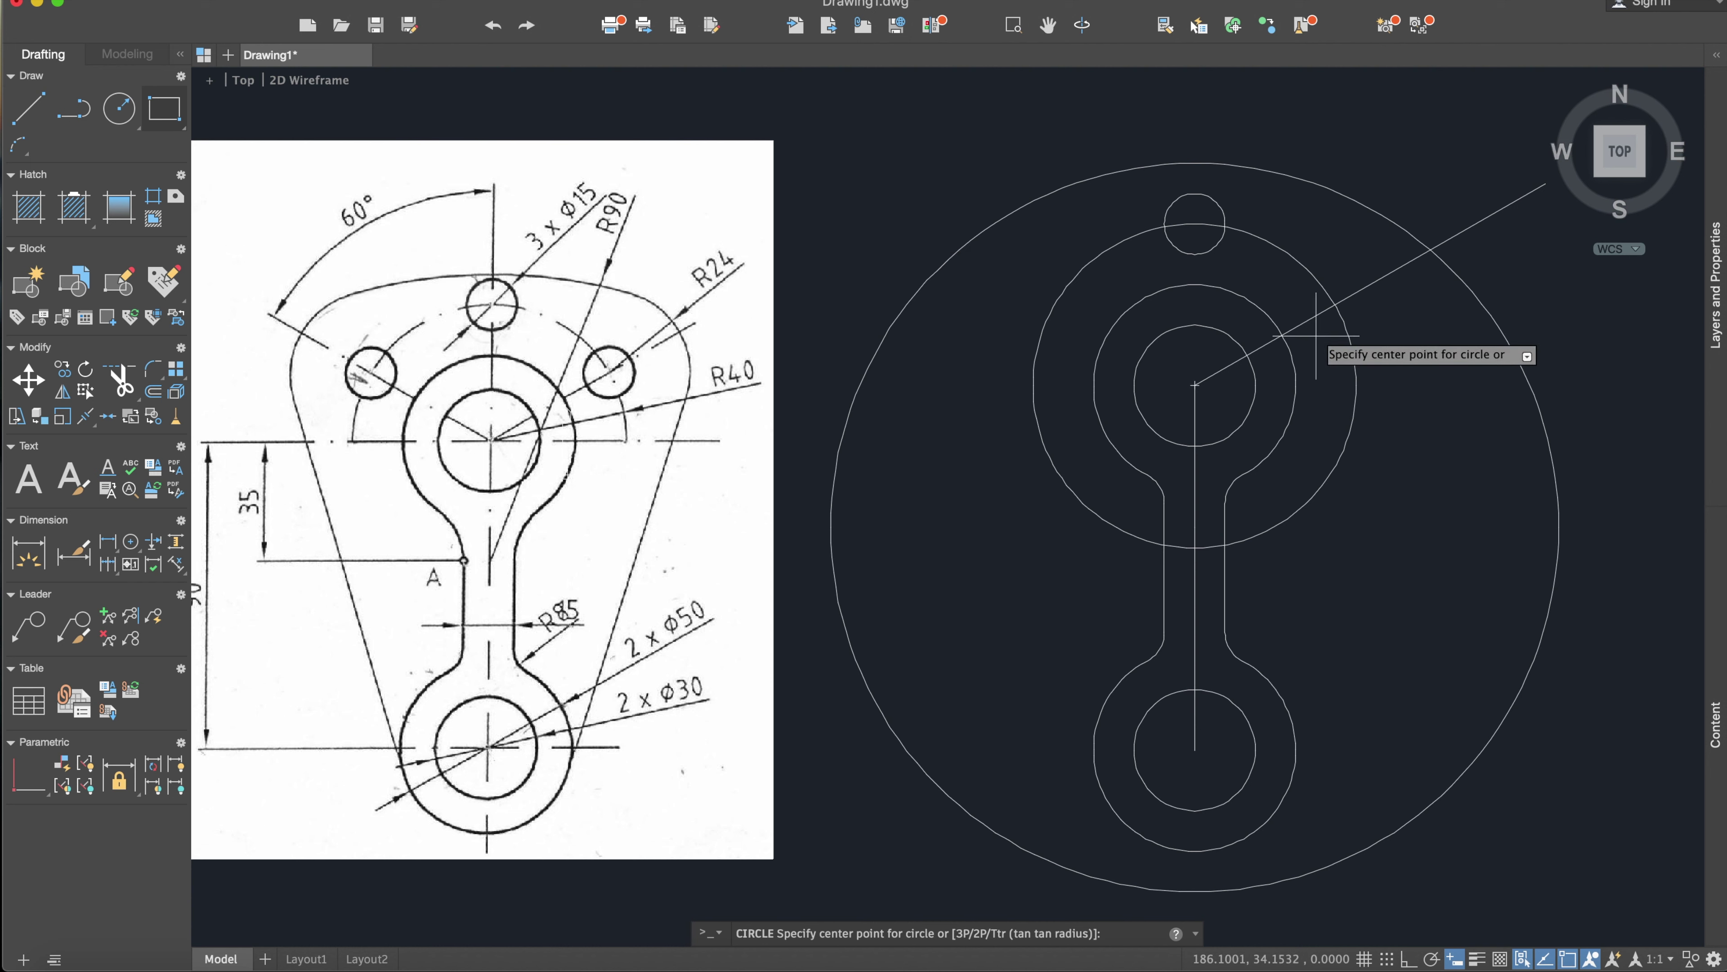
left_click(1334, 305)
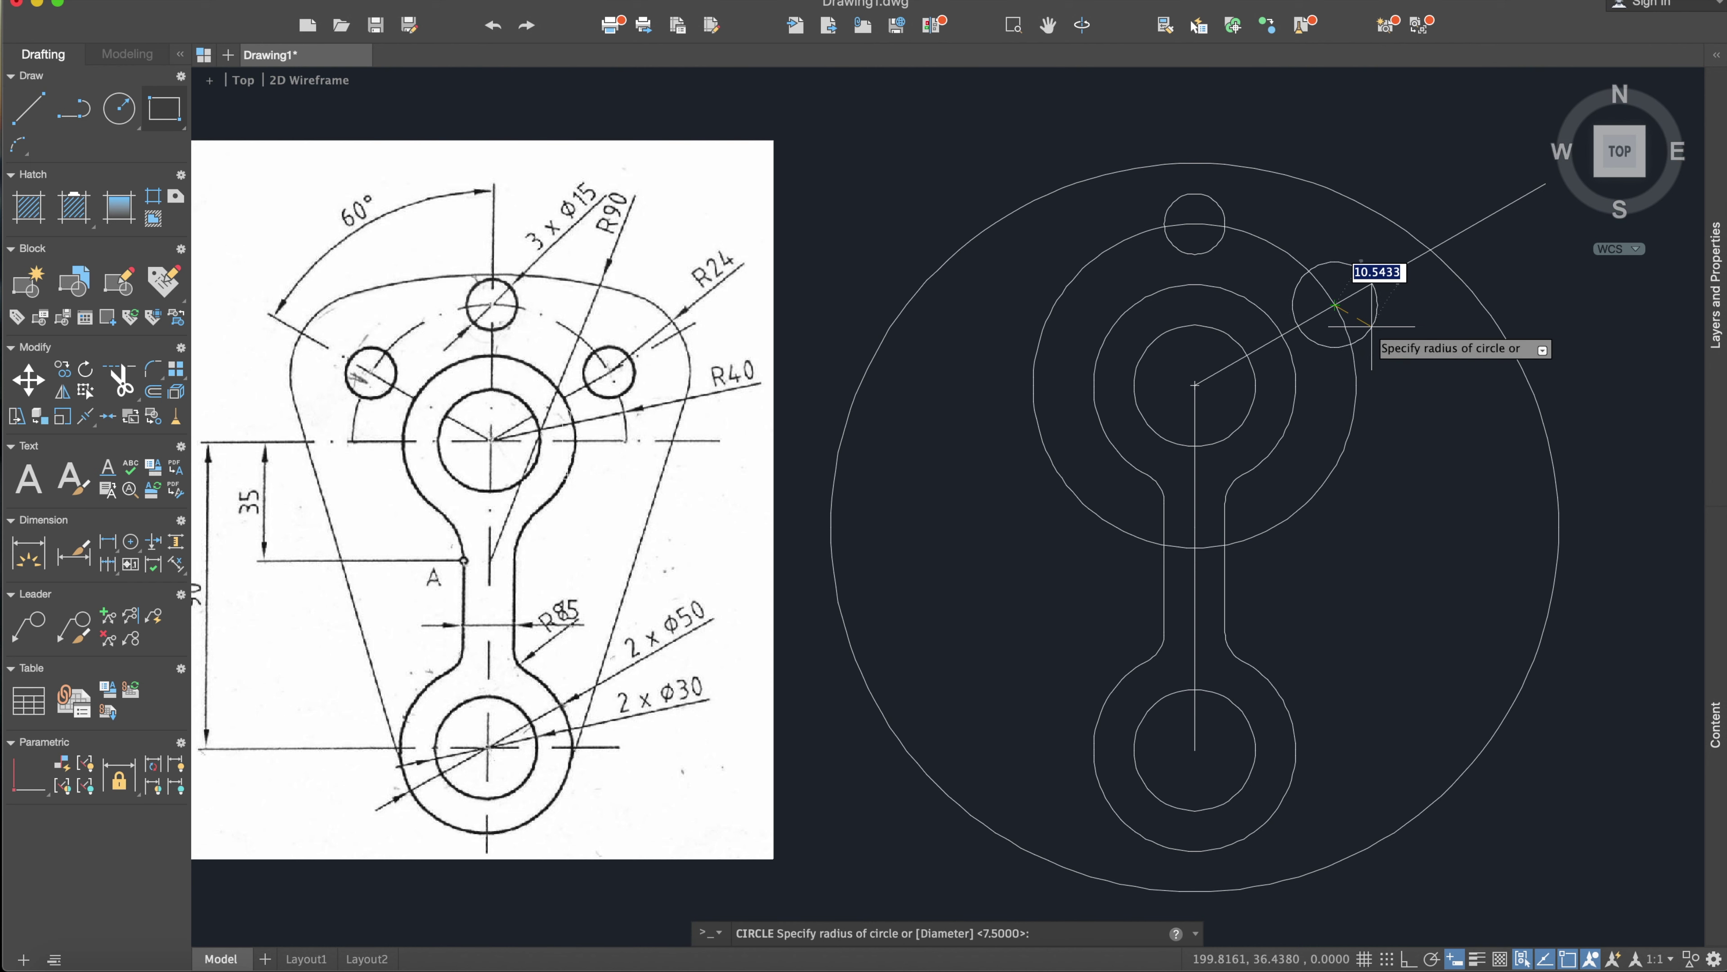
key("Return")
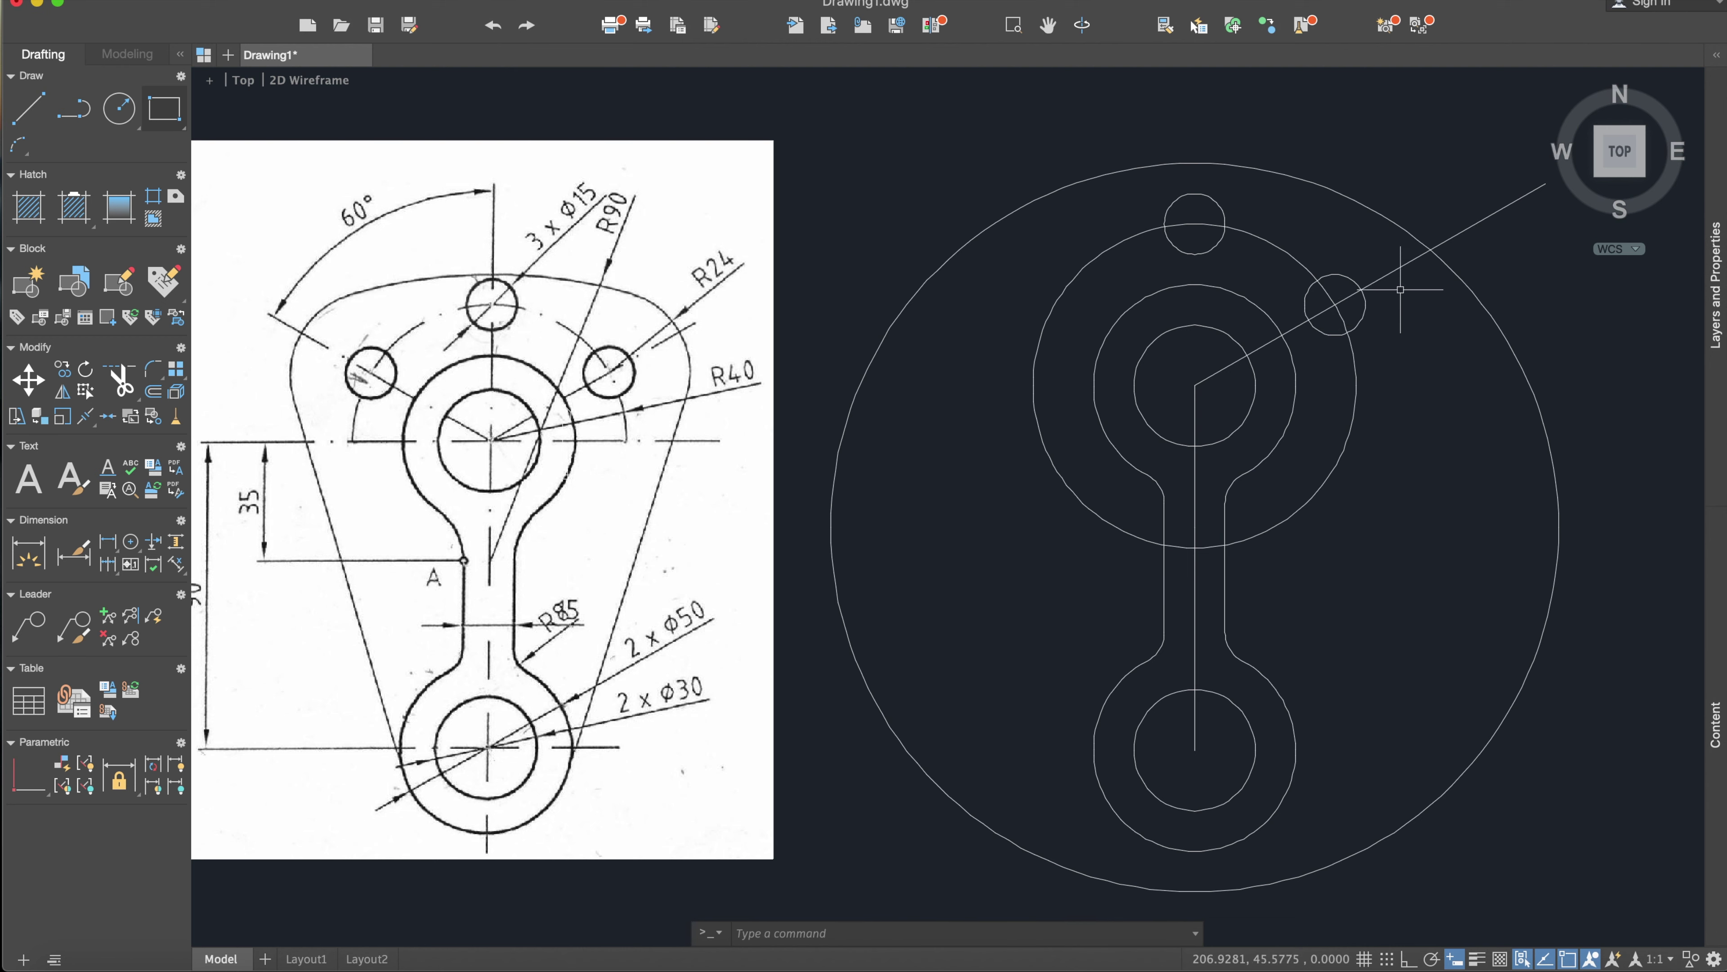
left_click(1399, 270)
key("Delete")
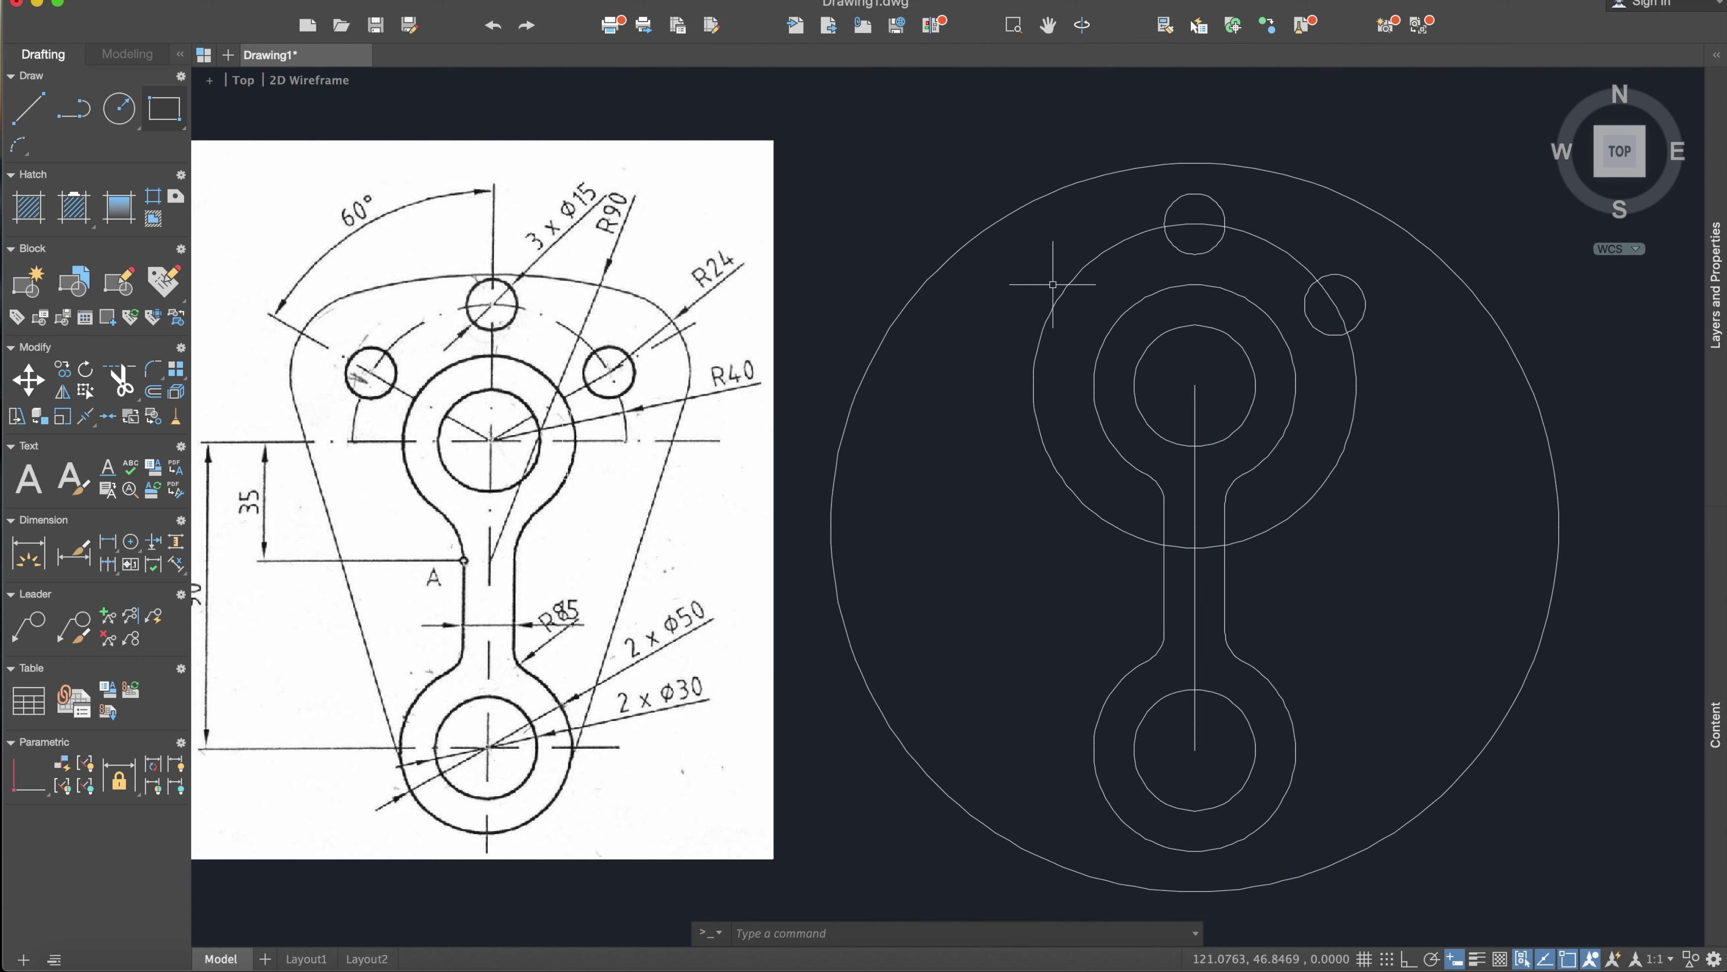
Step: Mirror the right small hole about the vertical centreline through the upper boss, keeping the original
type("mirro")
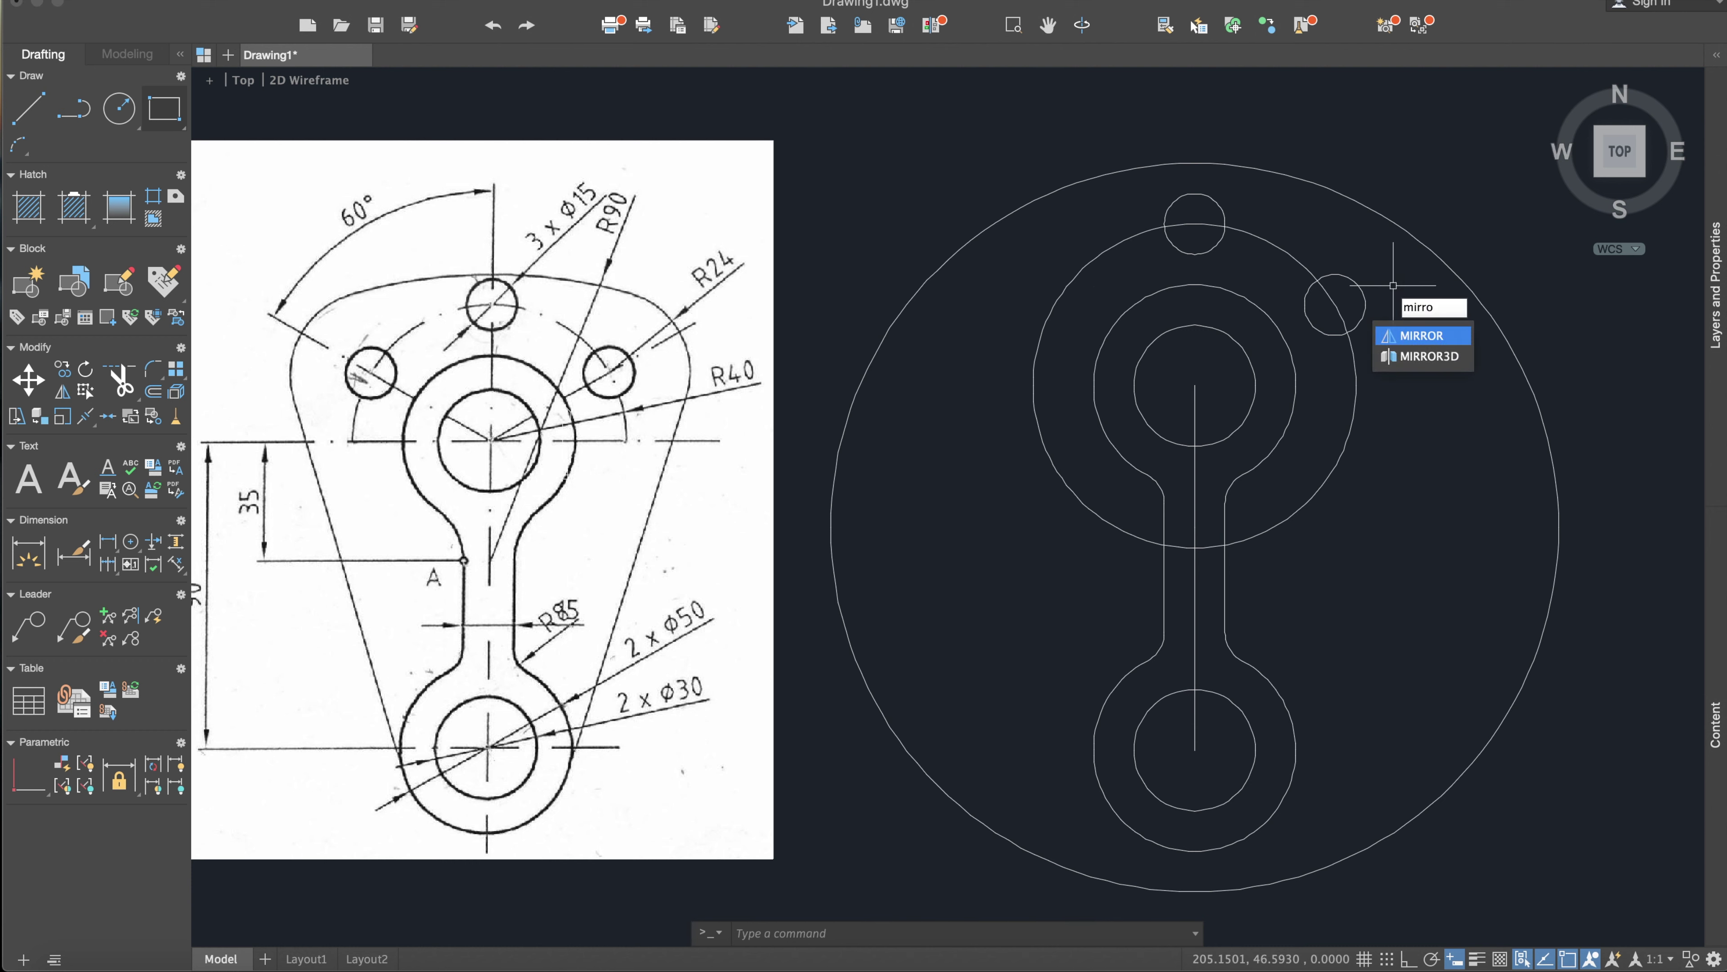
key("Return")
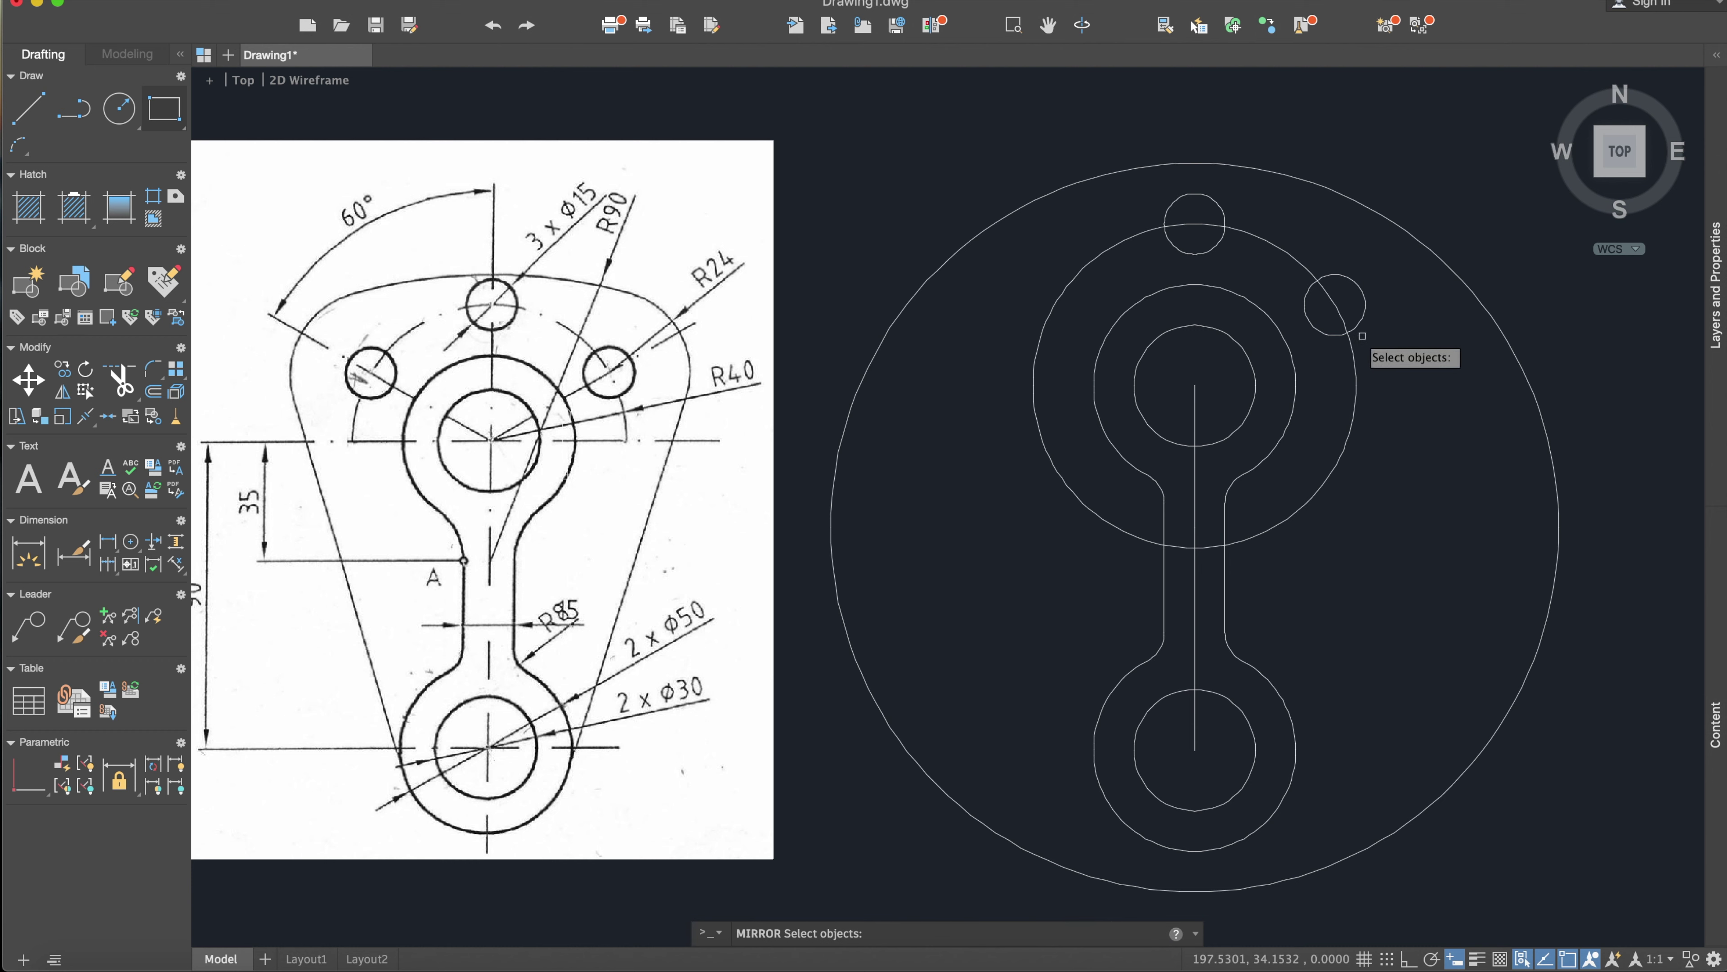
left_click(1364, 319)
key("Return")
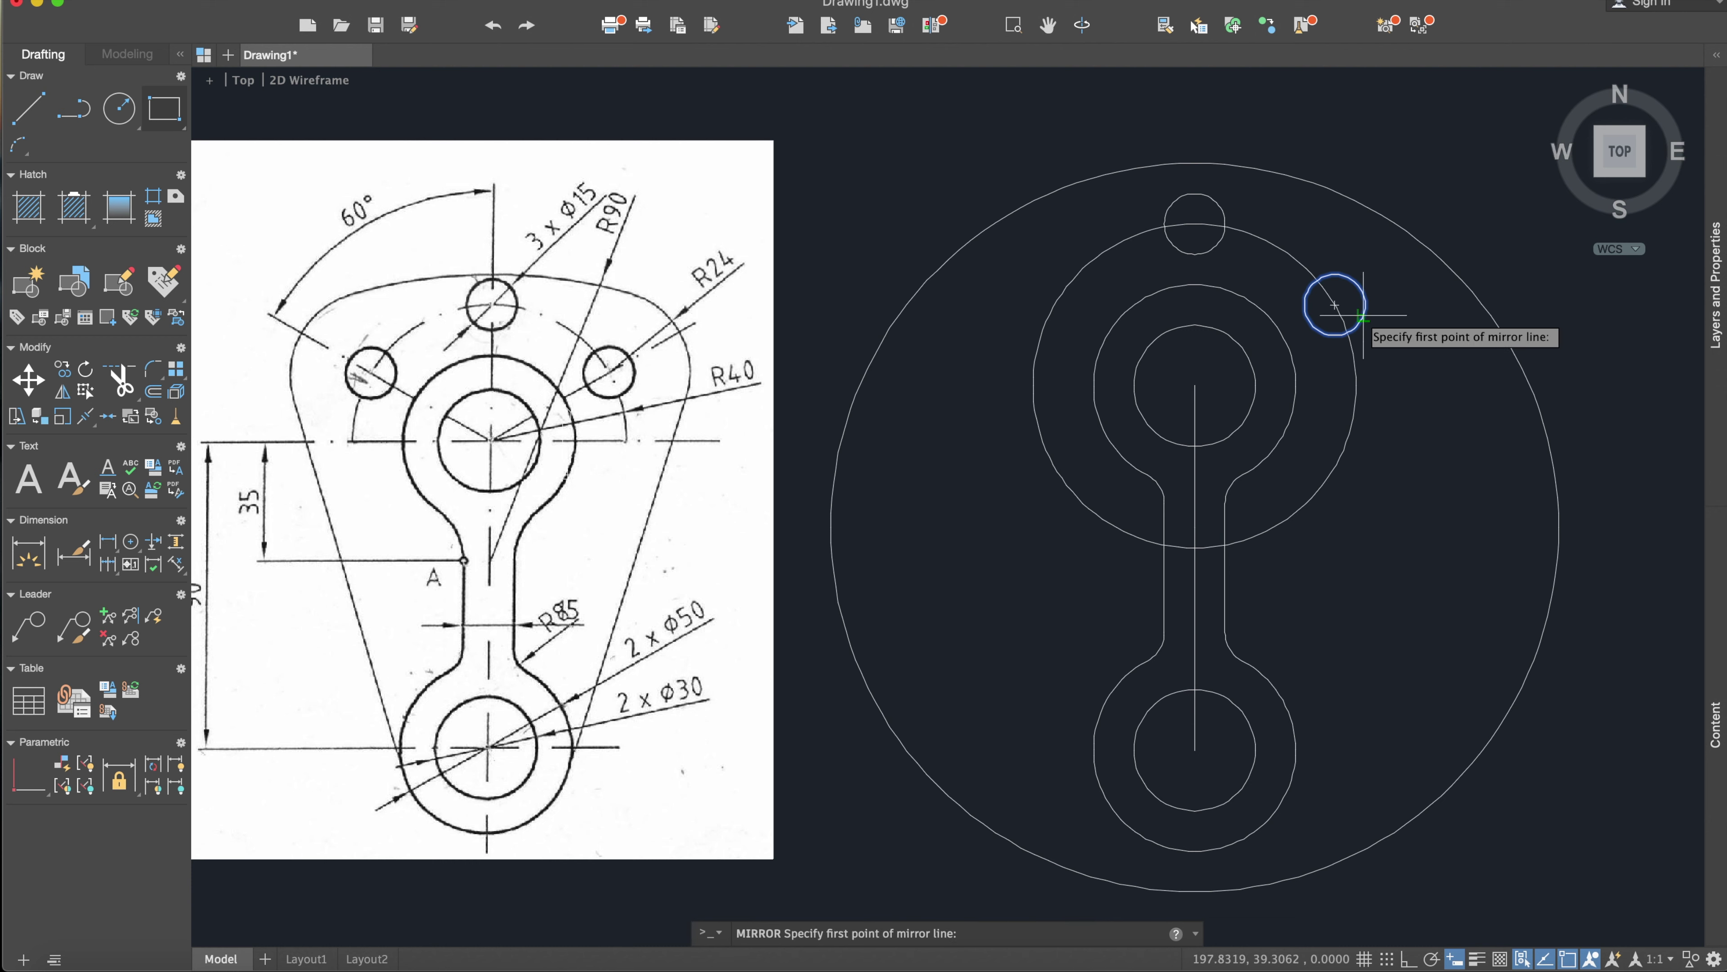
left_click(1195, 385)
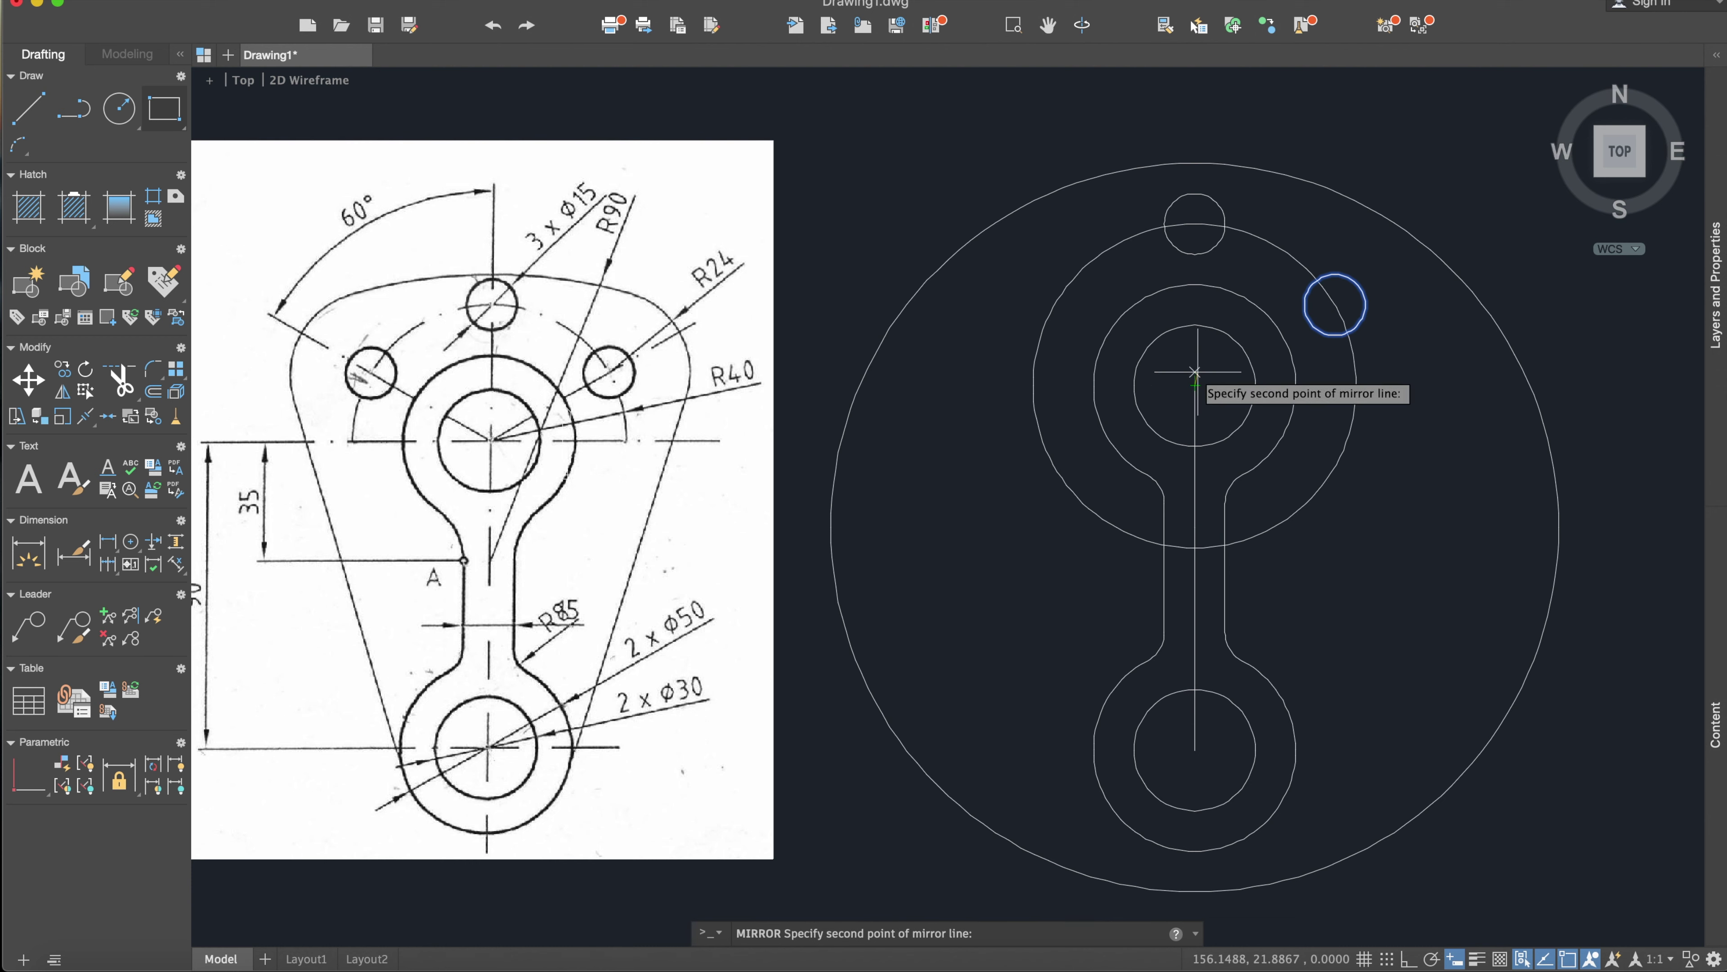
left_click(1195, 223)
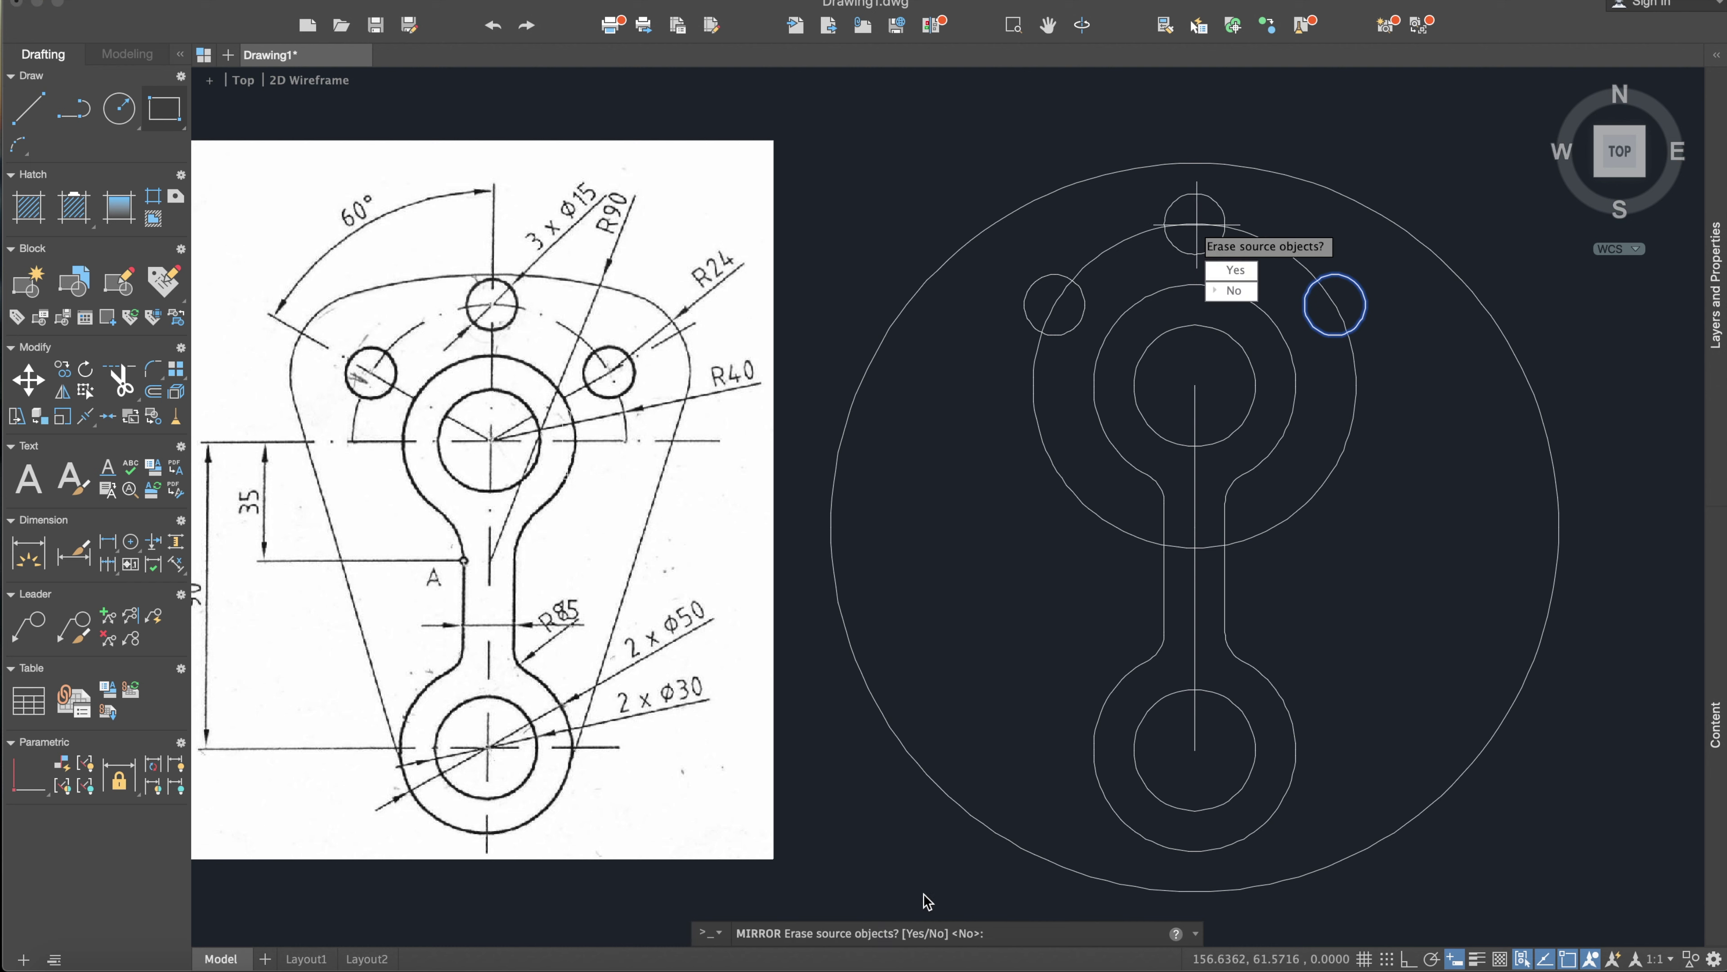
key("Return")
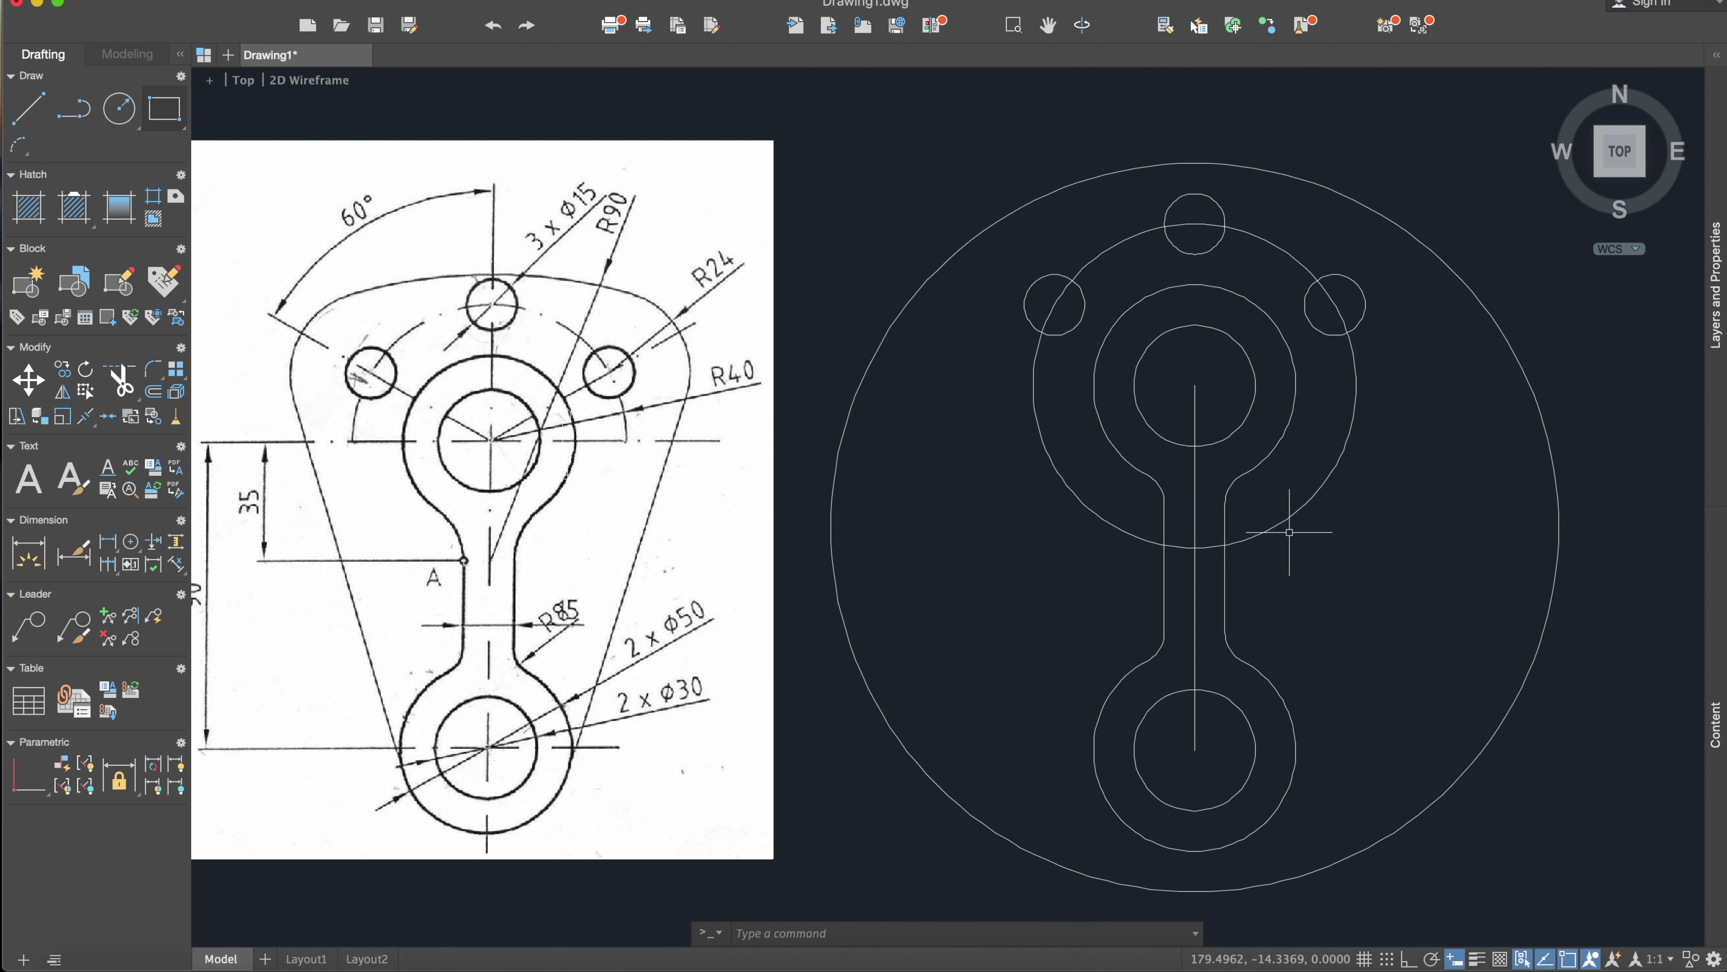
Step: Delete the radius 40 construction circle and both vertical centreline segments between the bosses
left_click(1290, 516)
key("Delete")
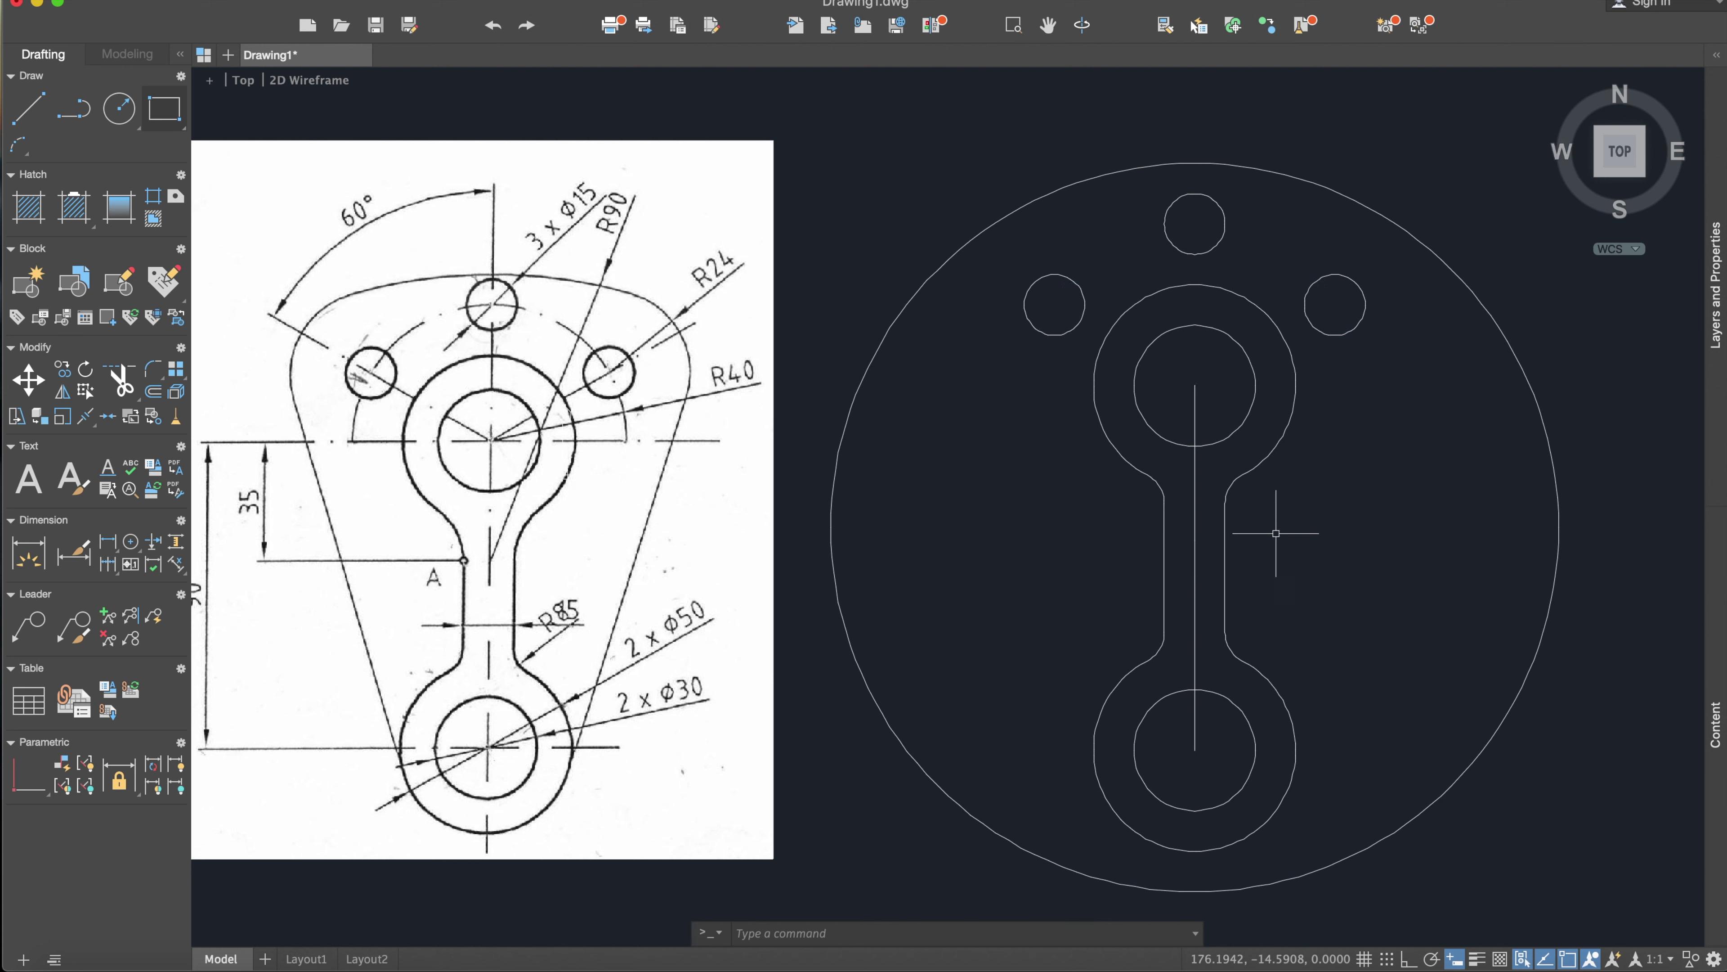
left_click(1196, 516)
key("Delete")
left_click(1196, 586)
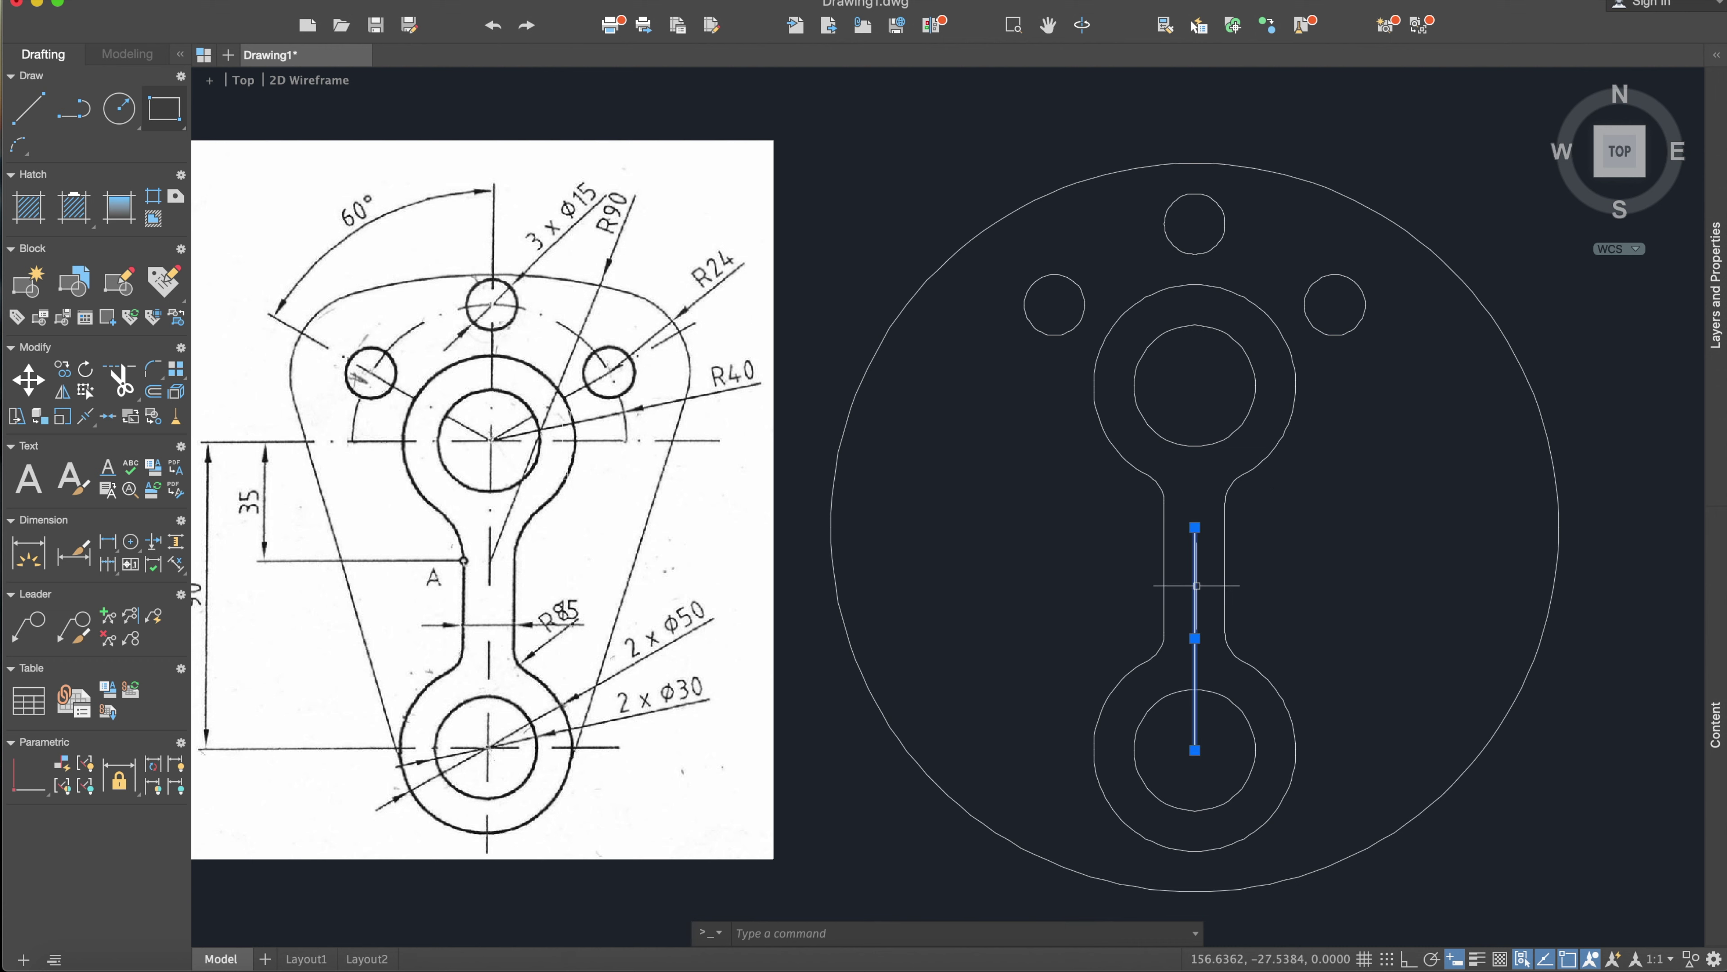
key("Delete")
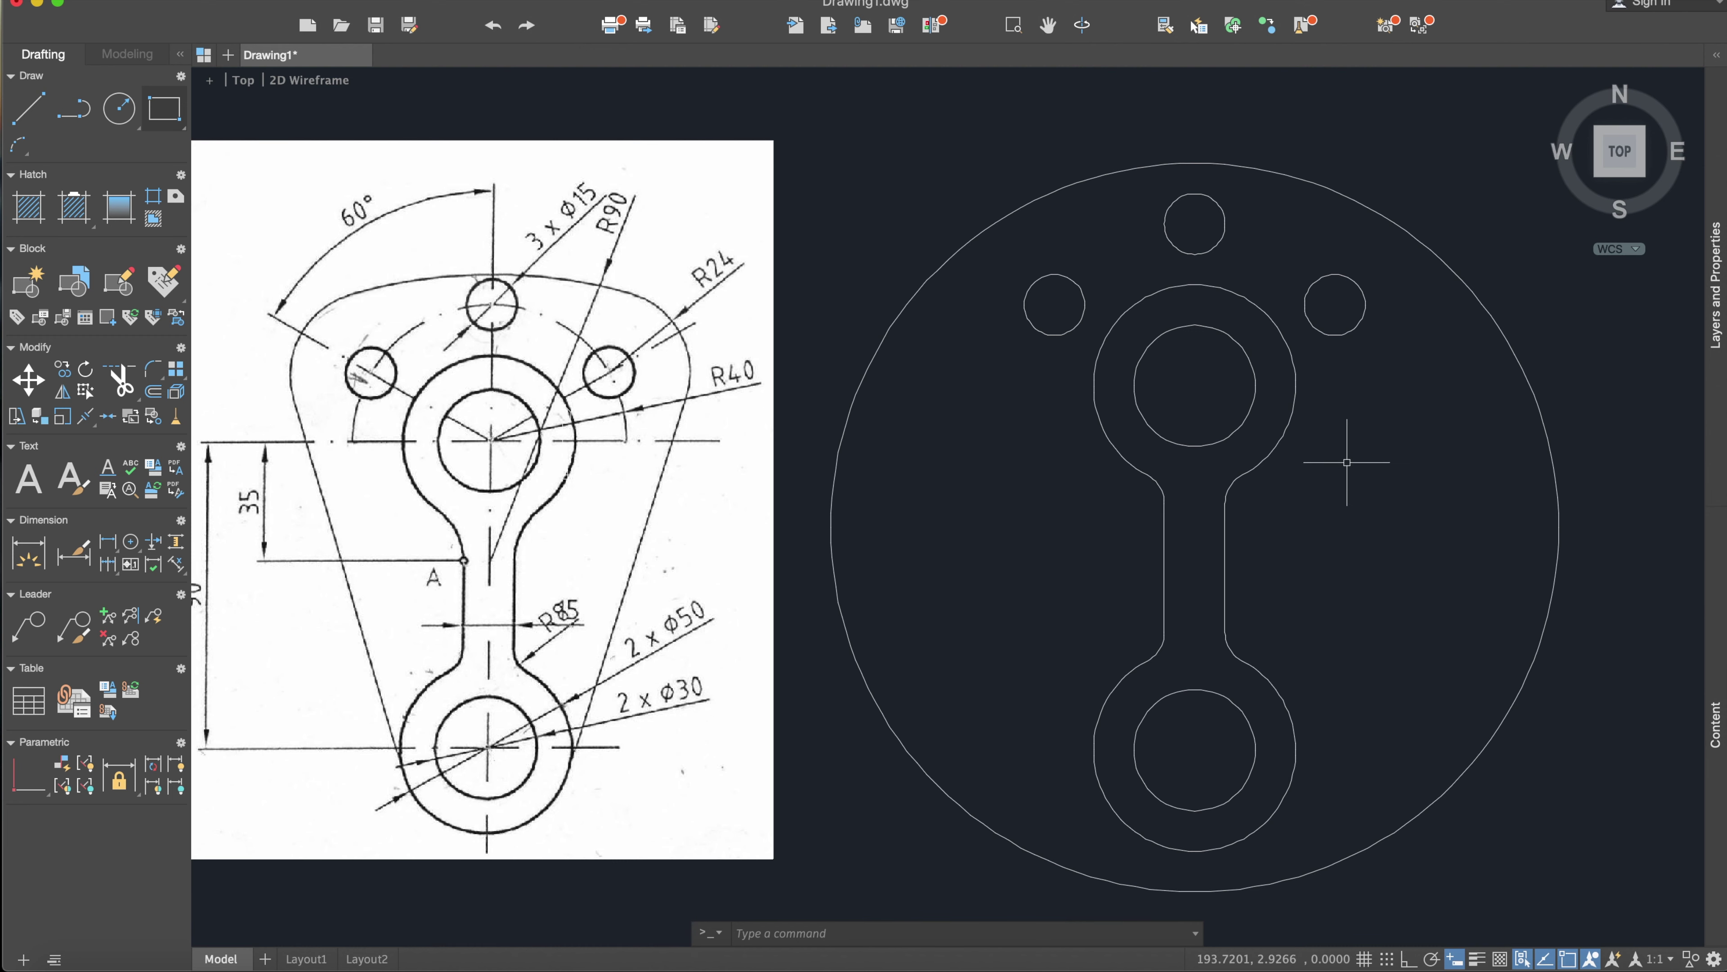
Step: Draw a line using tangent snaps from the right side of the lower boss's outer circle to the upper right of the radius 90 circle
middle_click_drag(1351, 470, 1342, 468)
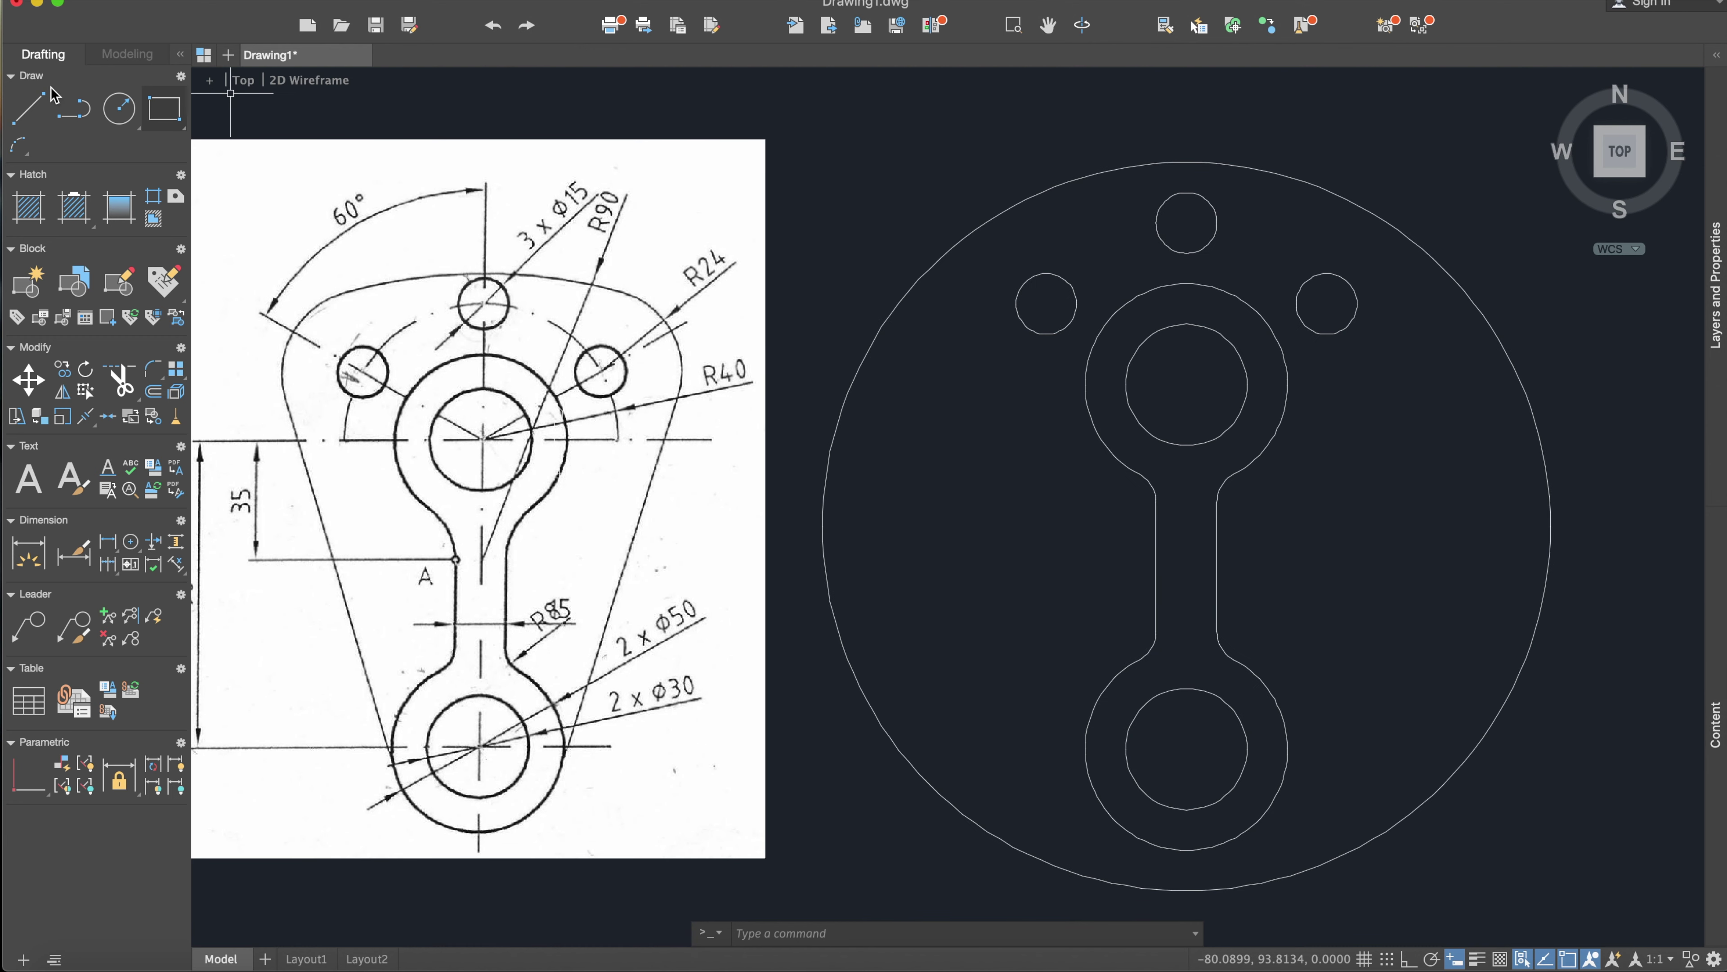
left_click(26, 107)
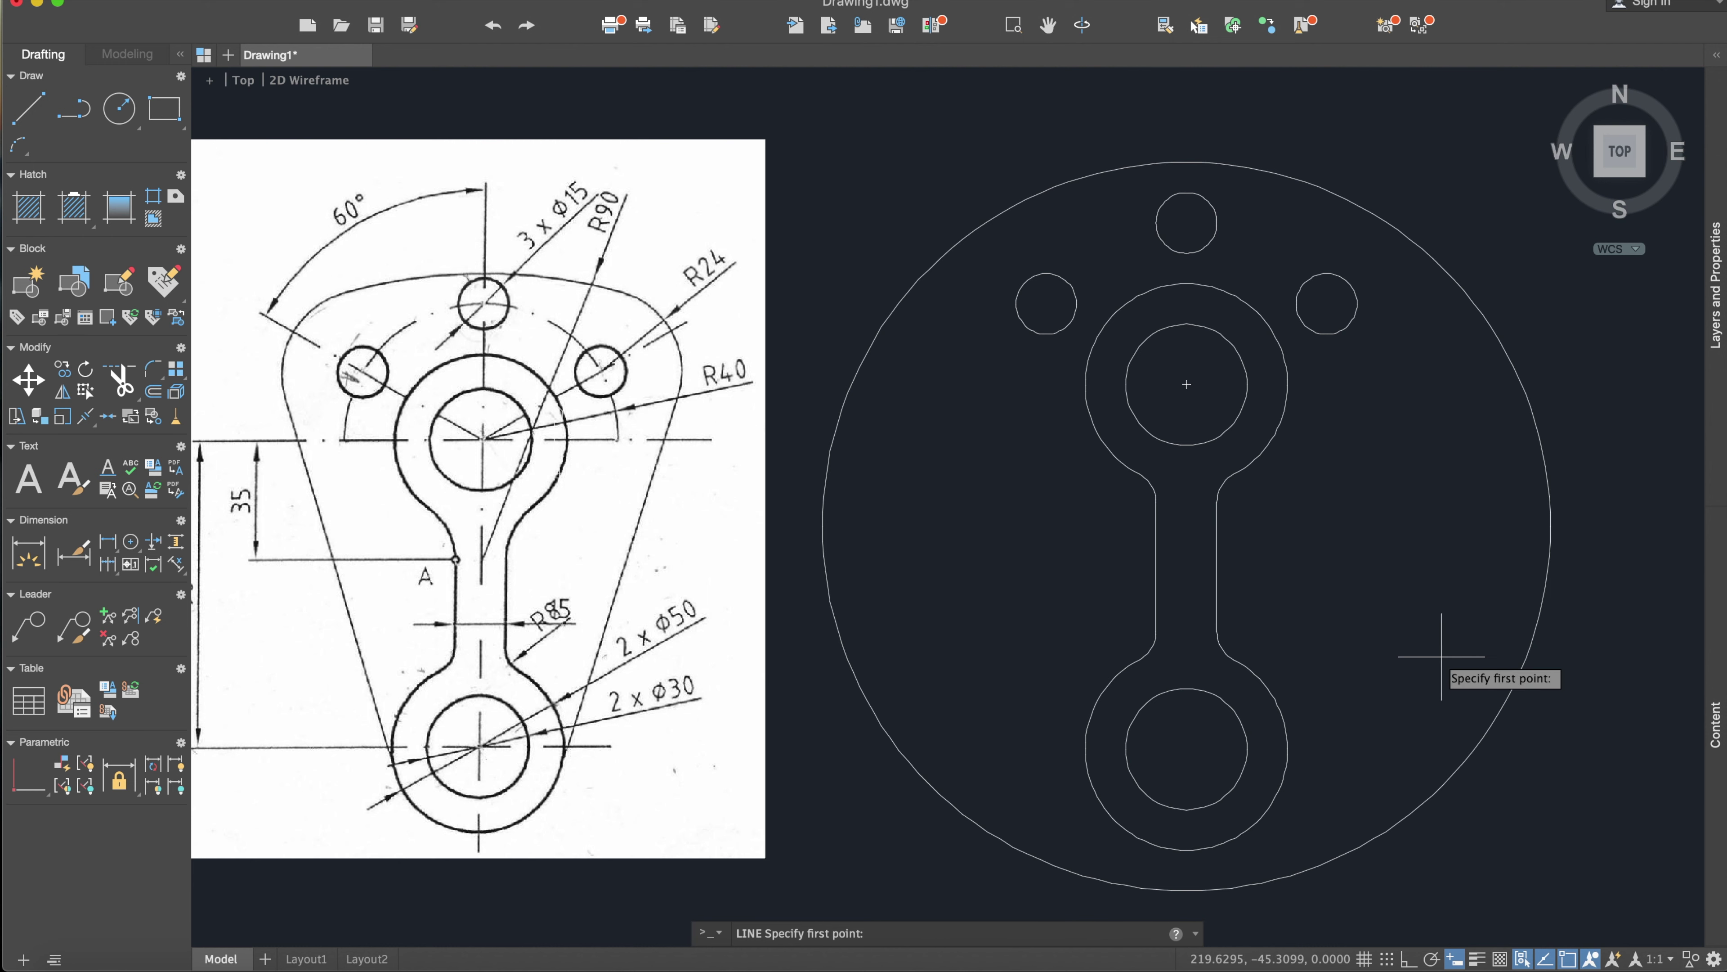
key("F8")
right_click(1377, 659, "shift")
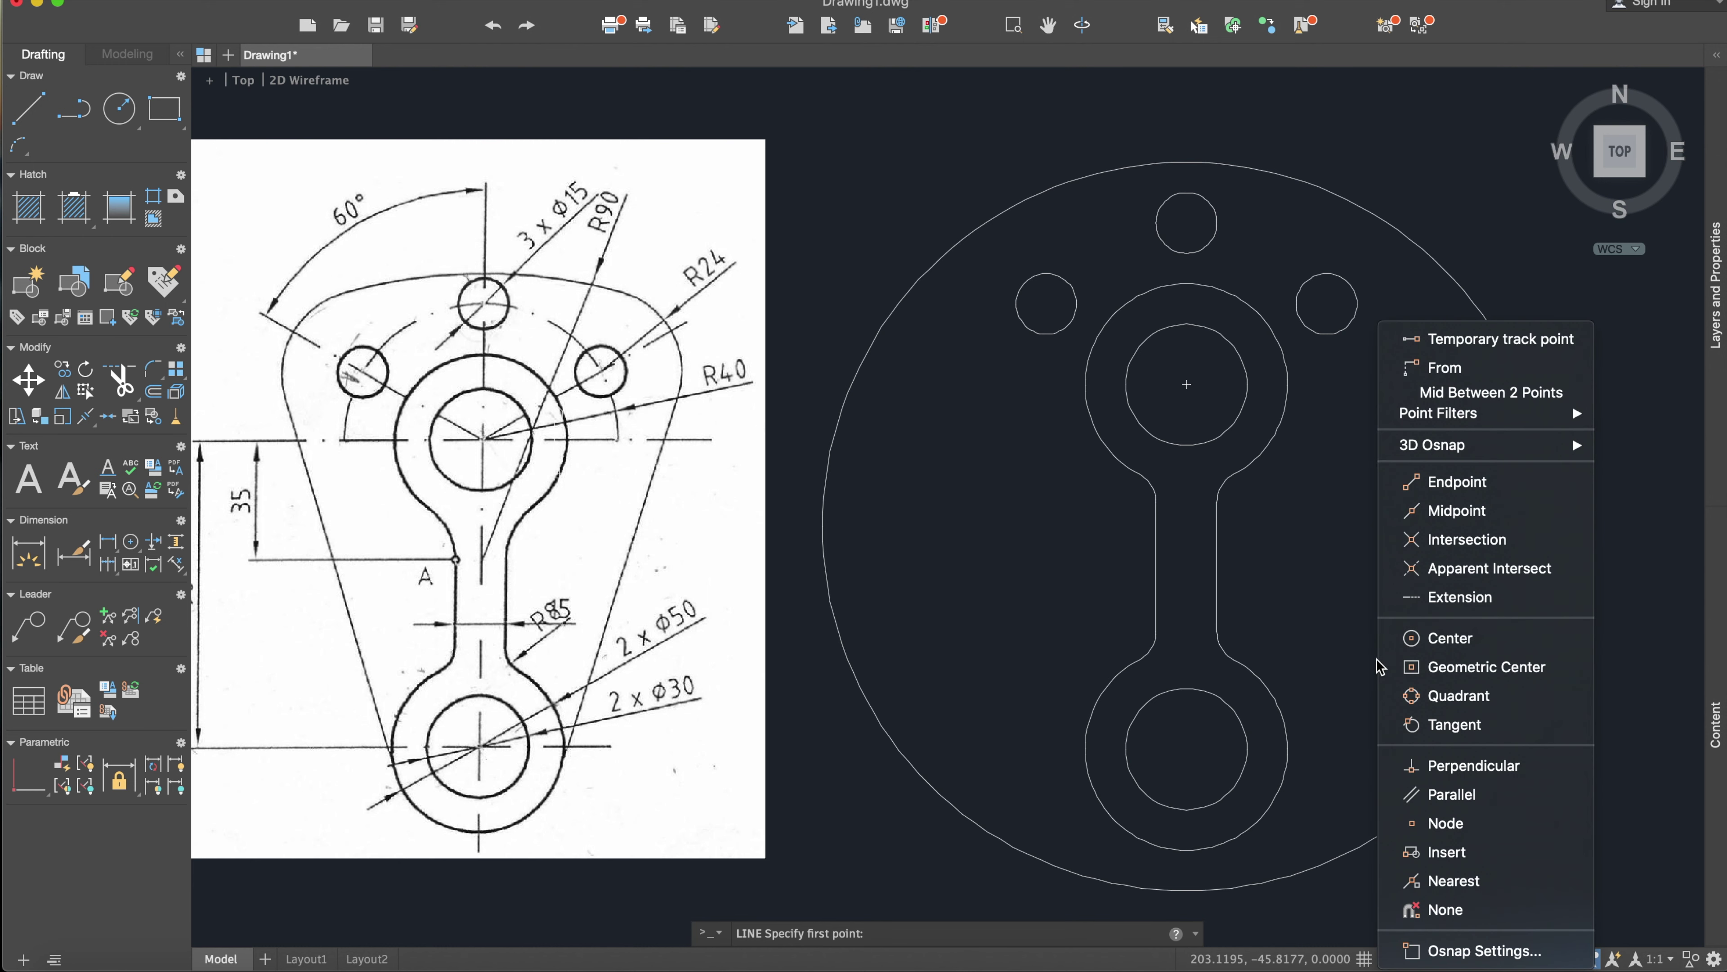
left_click(1455, 725)
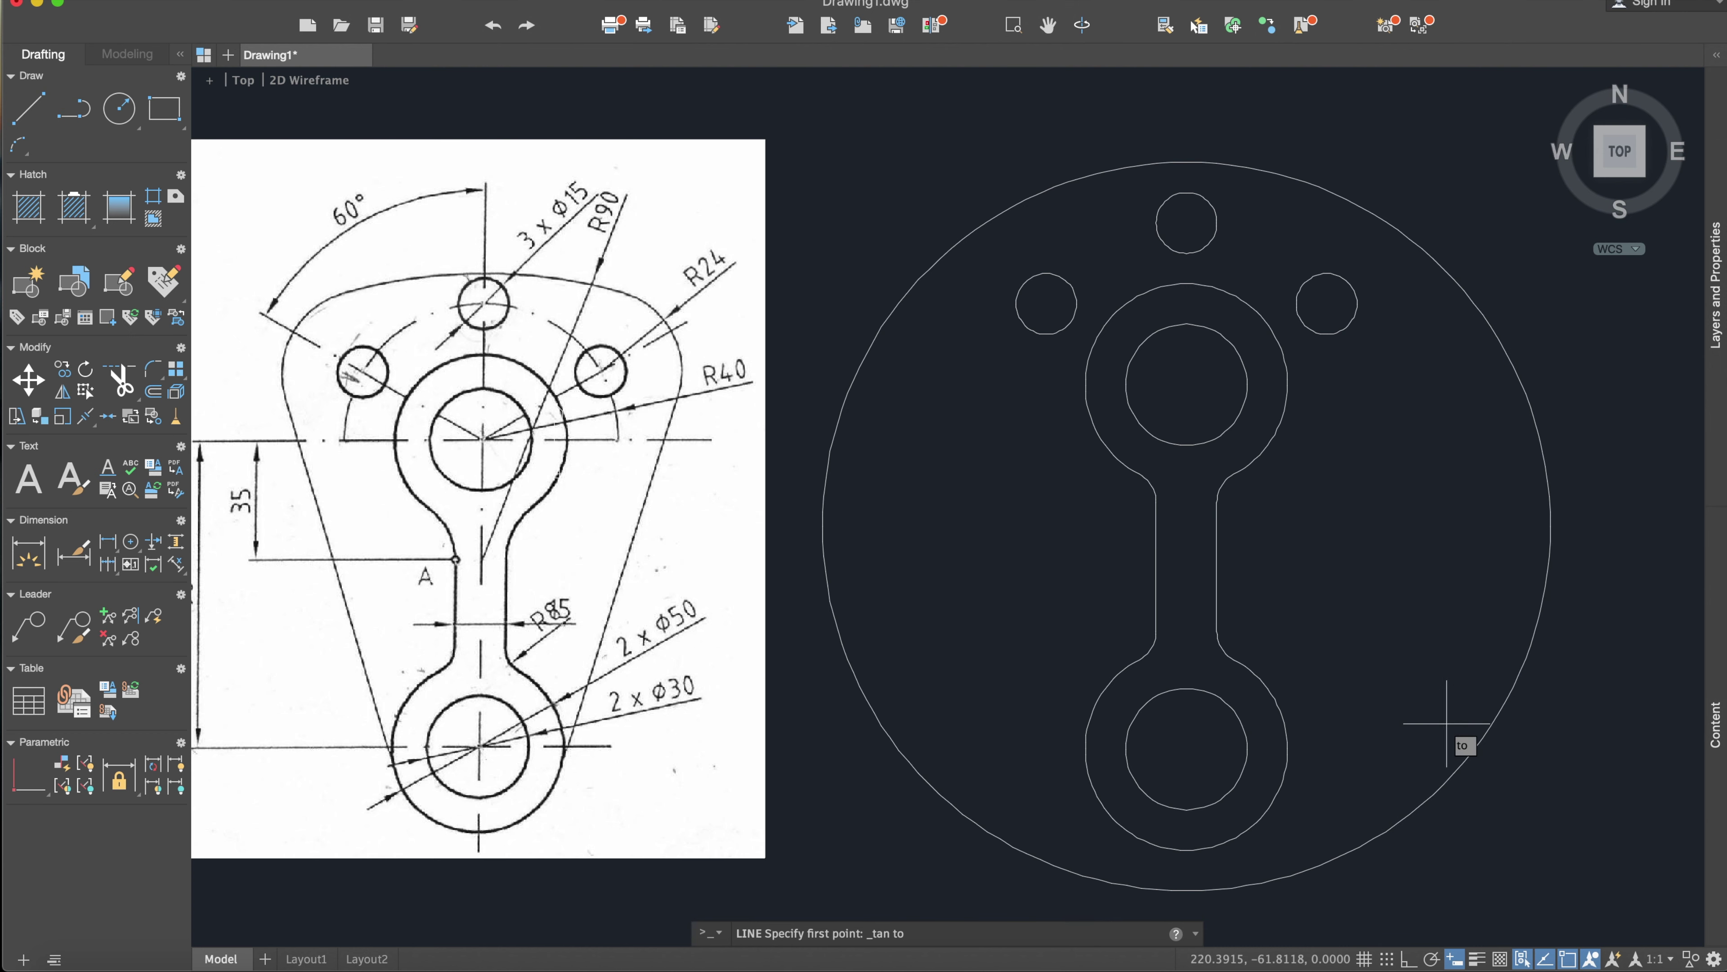
left_click(1279, 792)
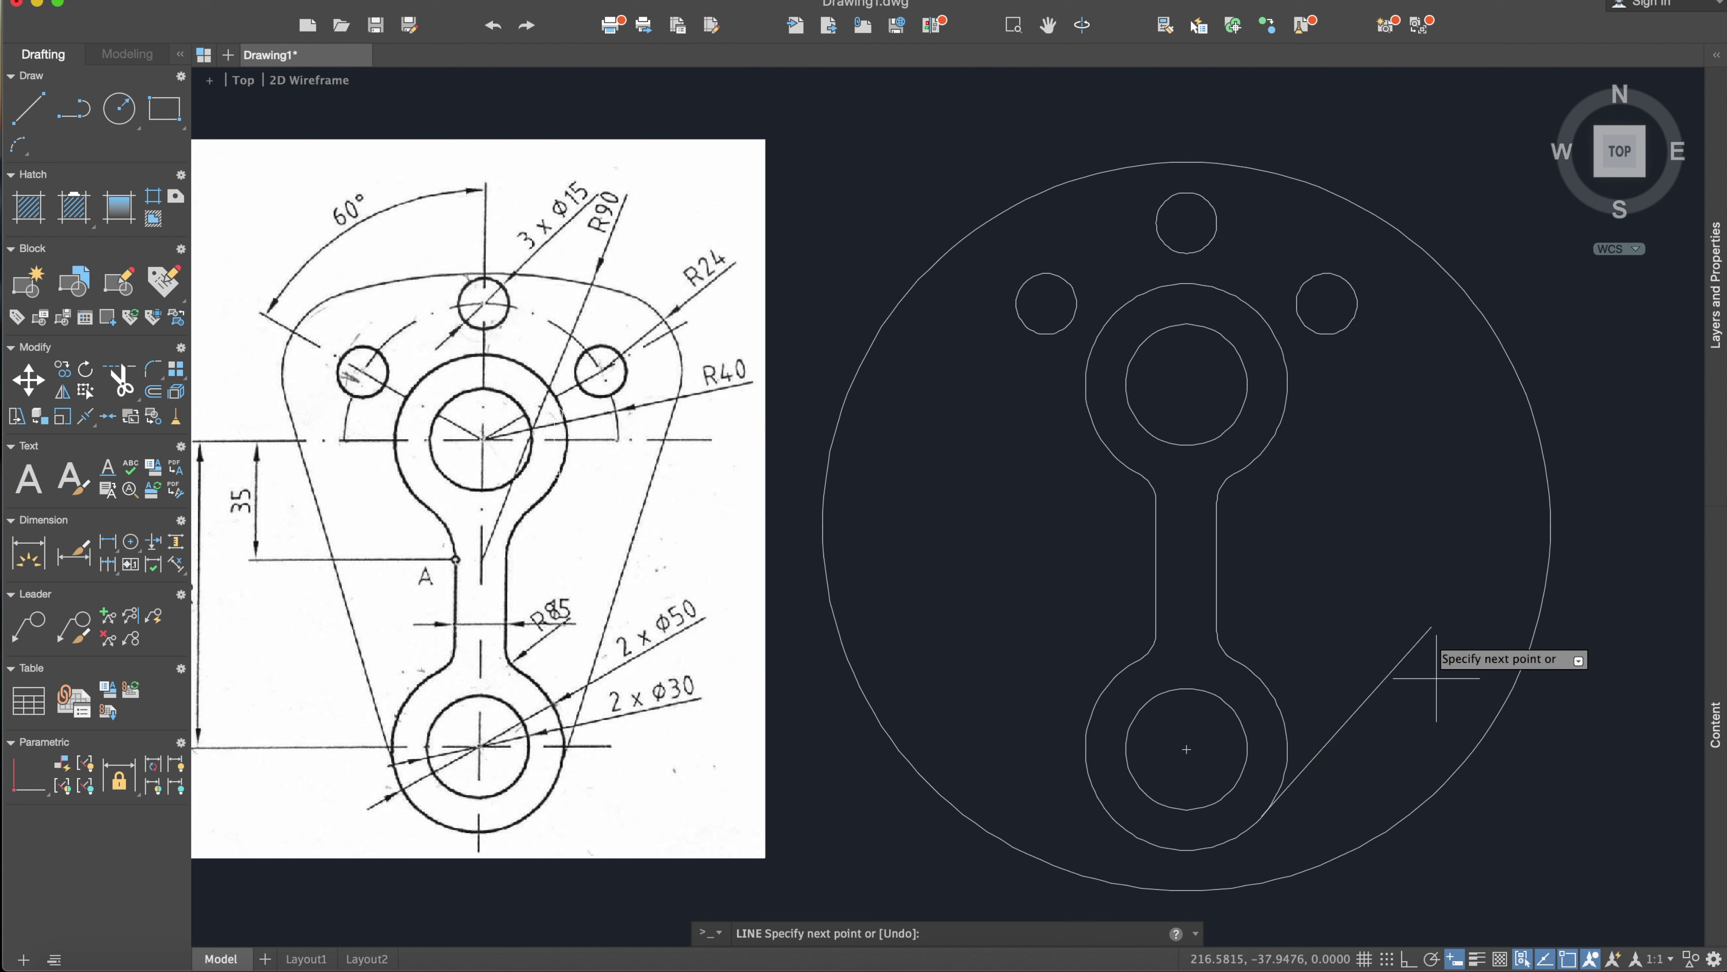
right_click(1434, 481, "shift")
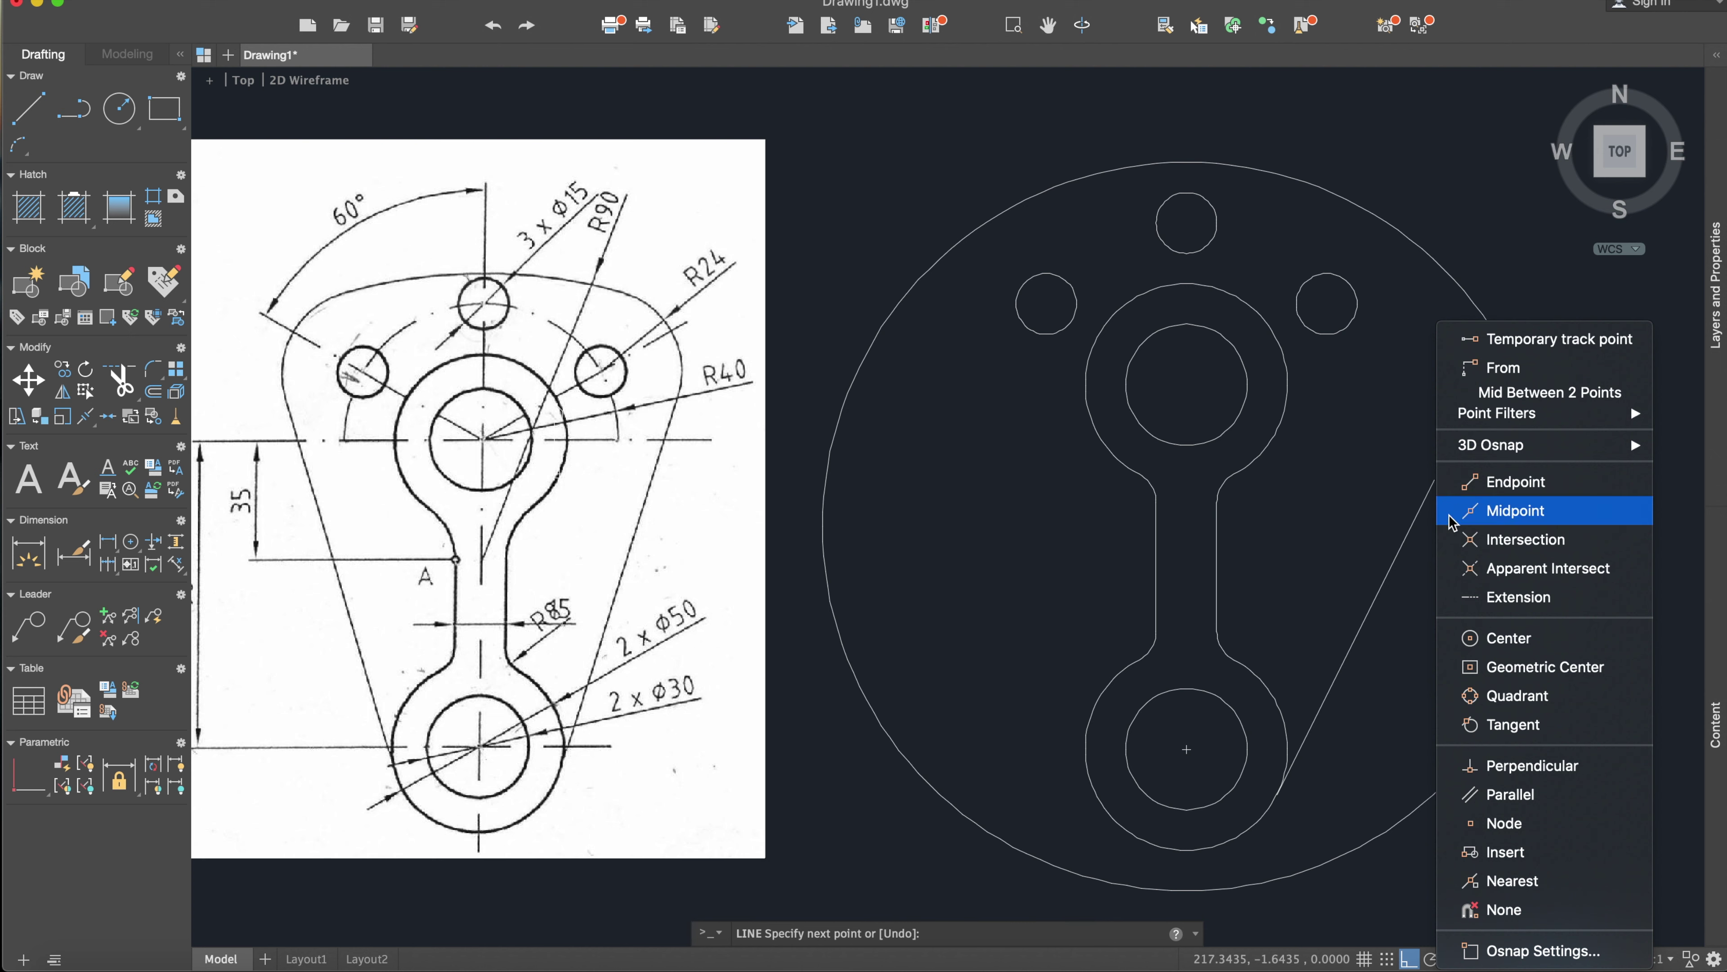
left_click(1532, 728)
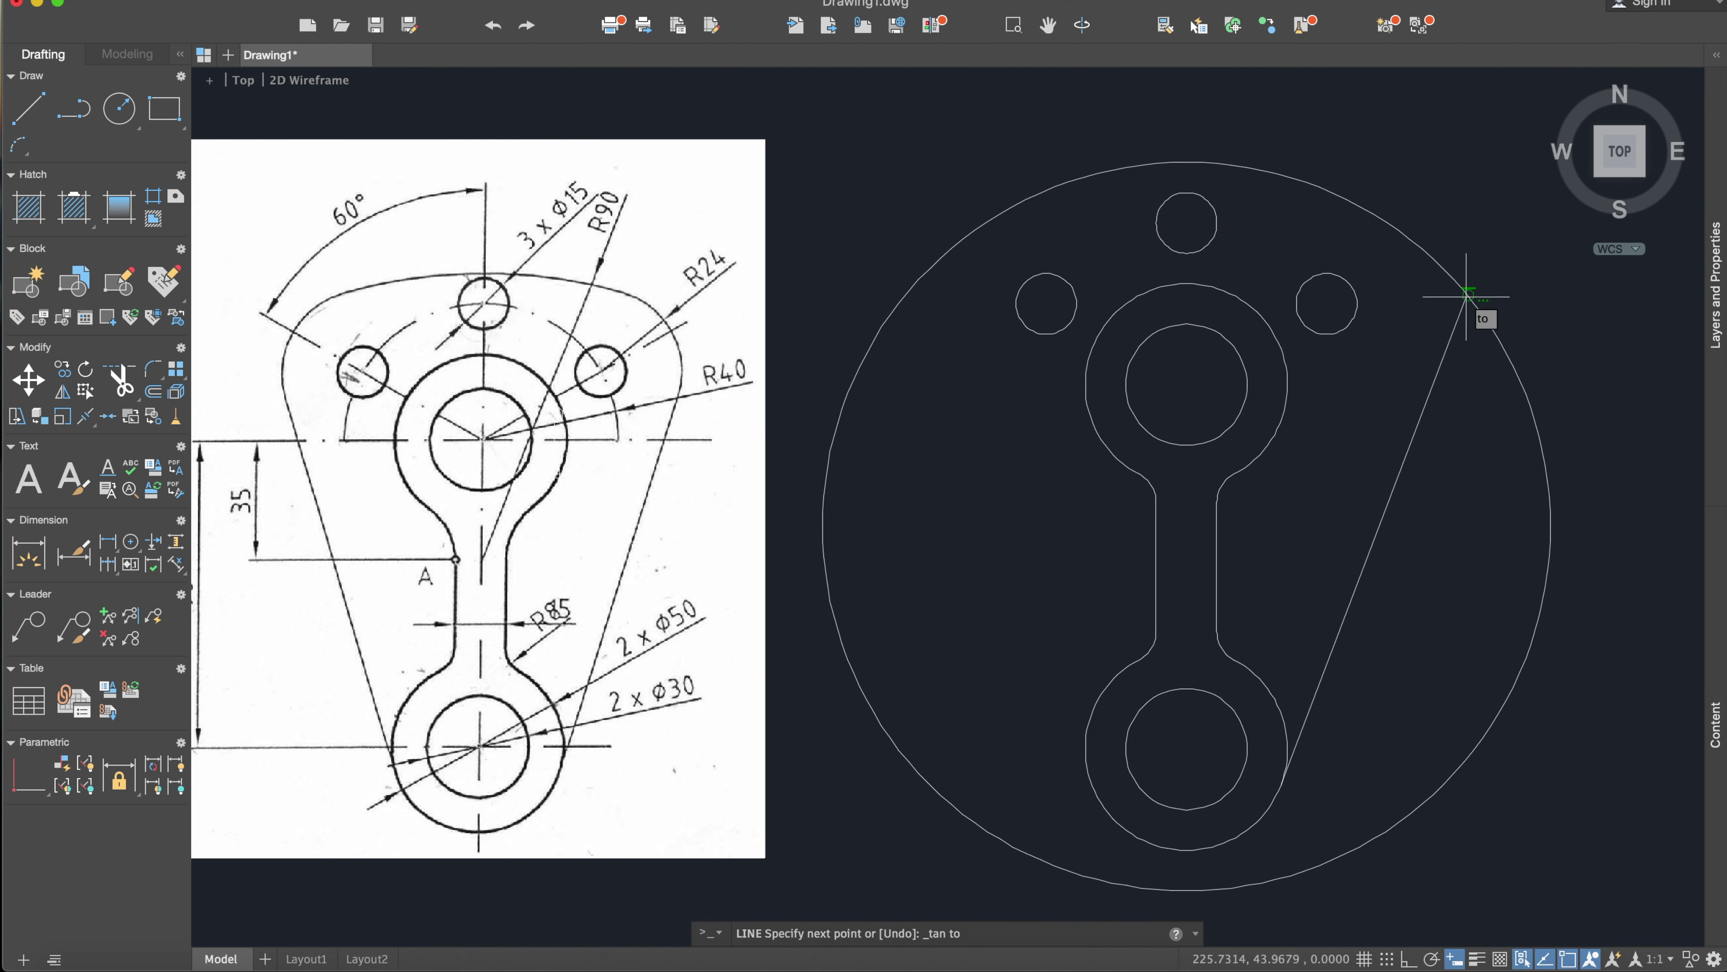
left_click(1471, 308)
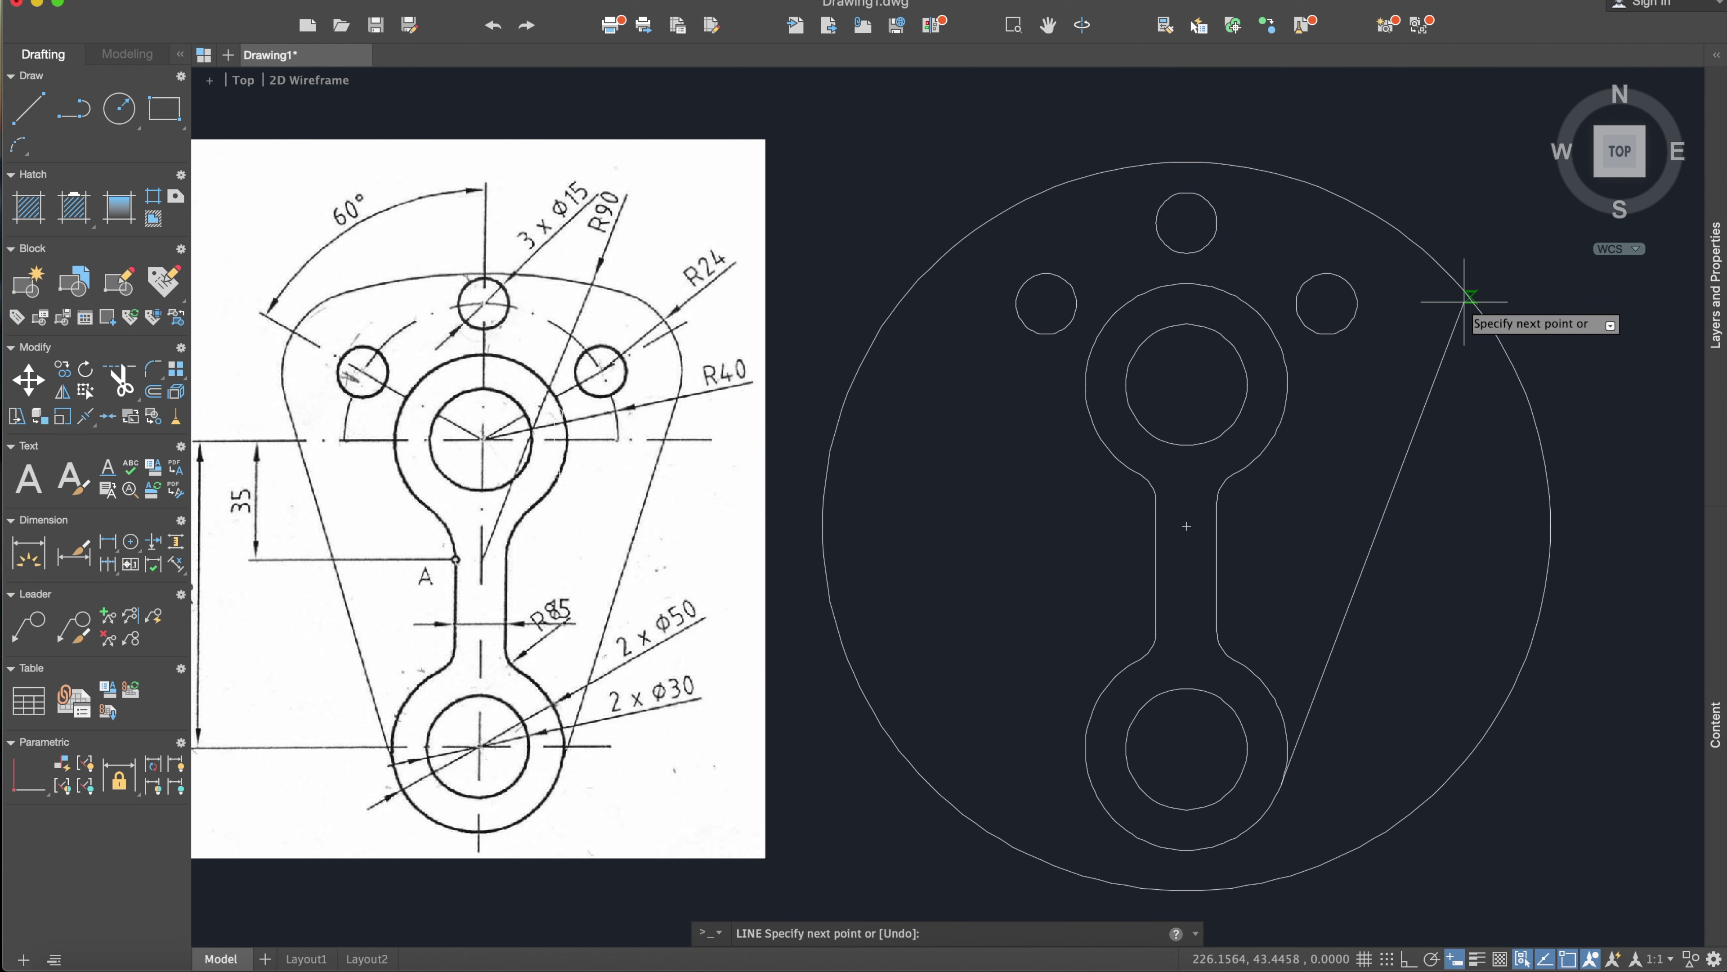
key("Return")
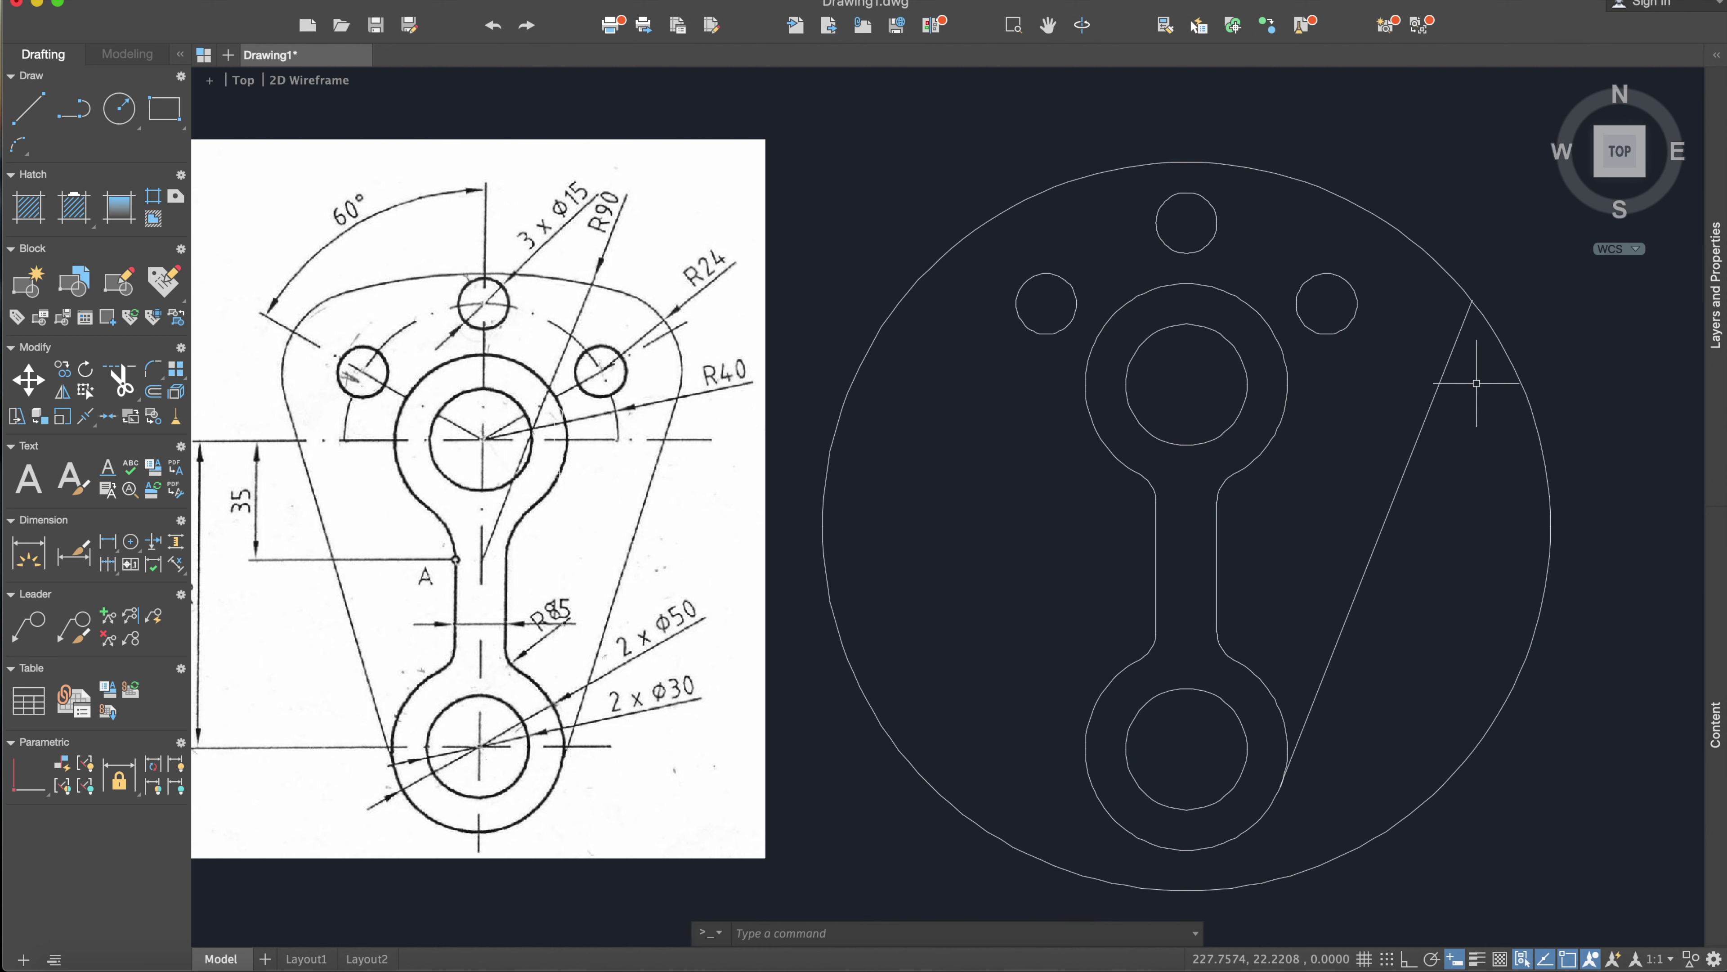
Step: Fillet the radius 90 circle with the right tangent line at a radius of 24
type("fillet")
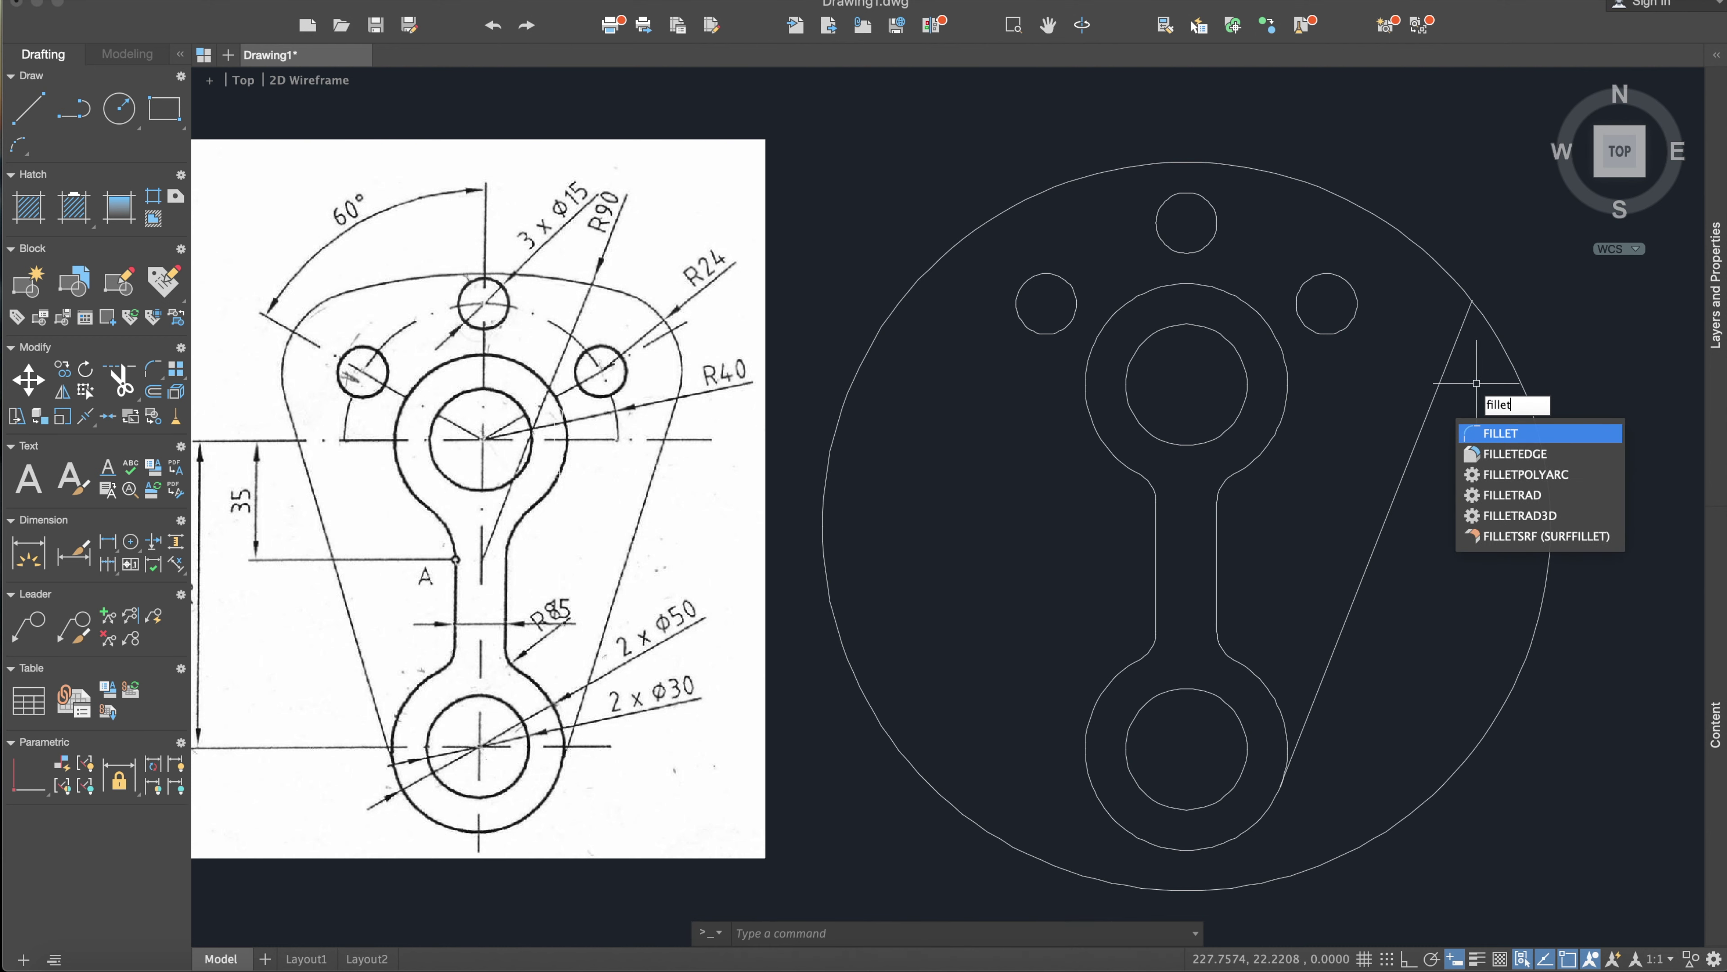
key("Return")
type("r")
key("Return")
type("24")
key("Return")
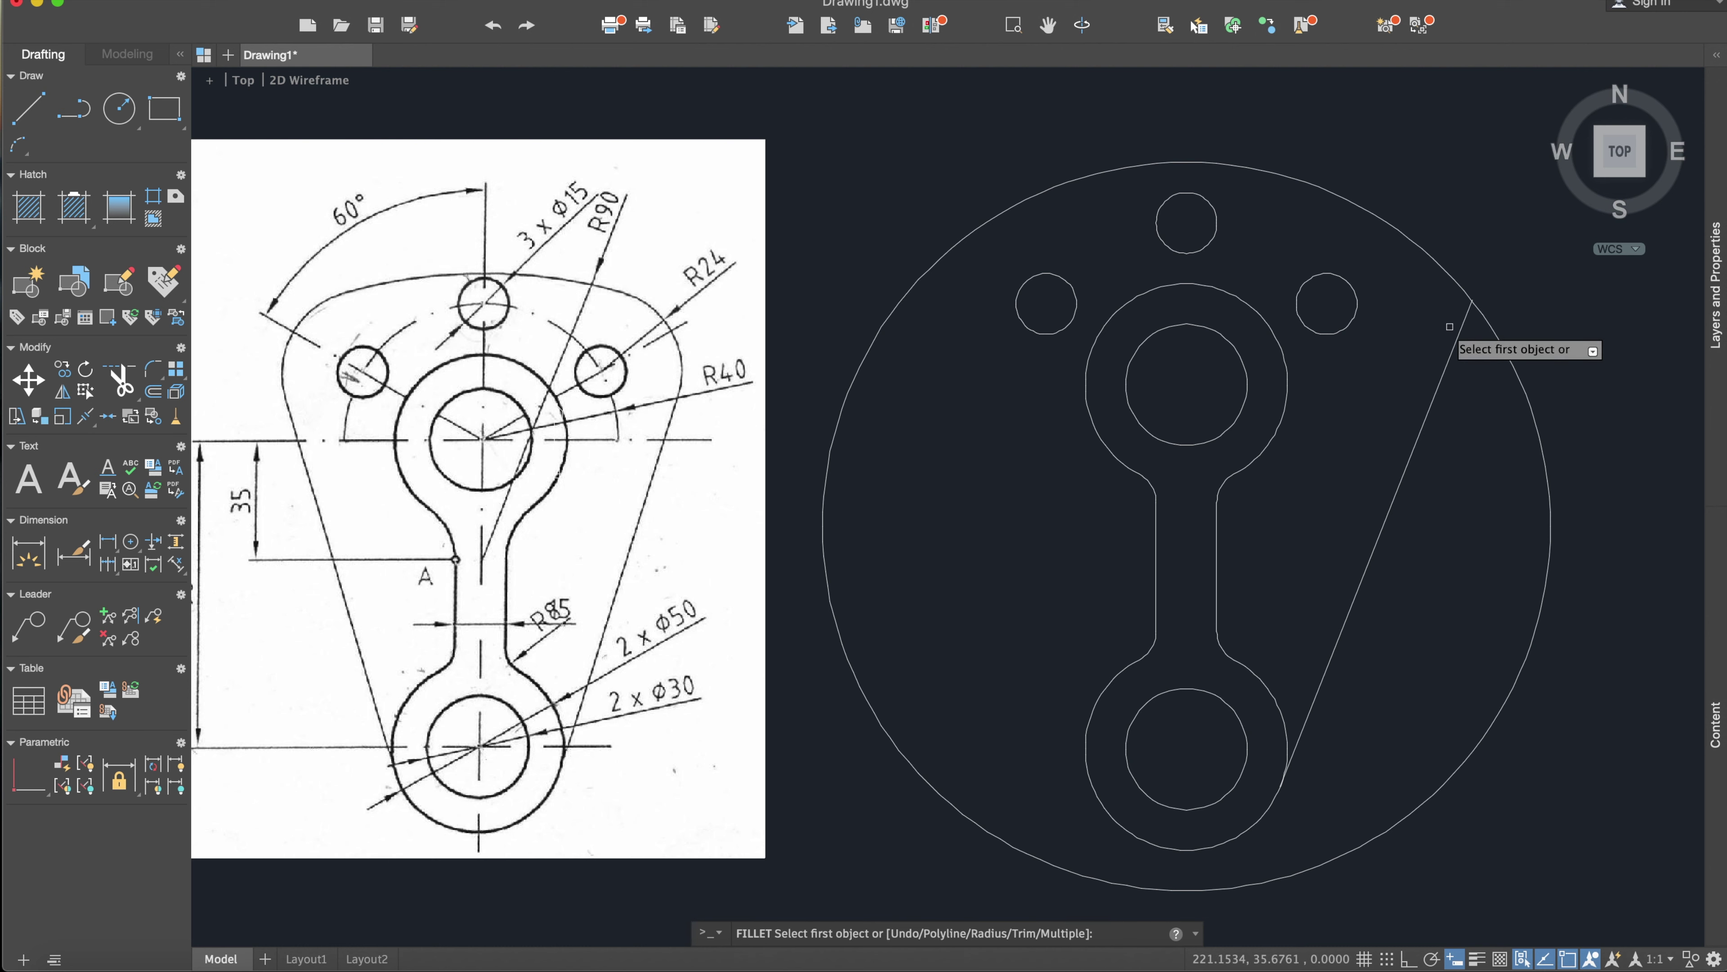
left_click(1451, 277)
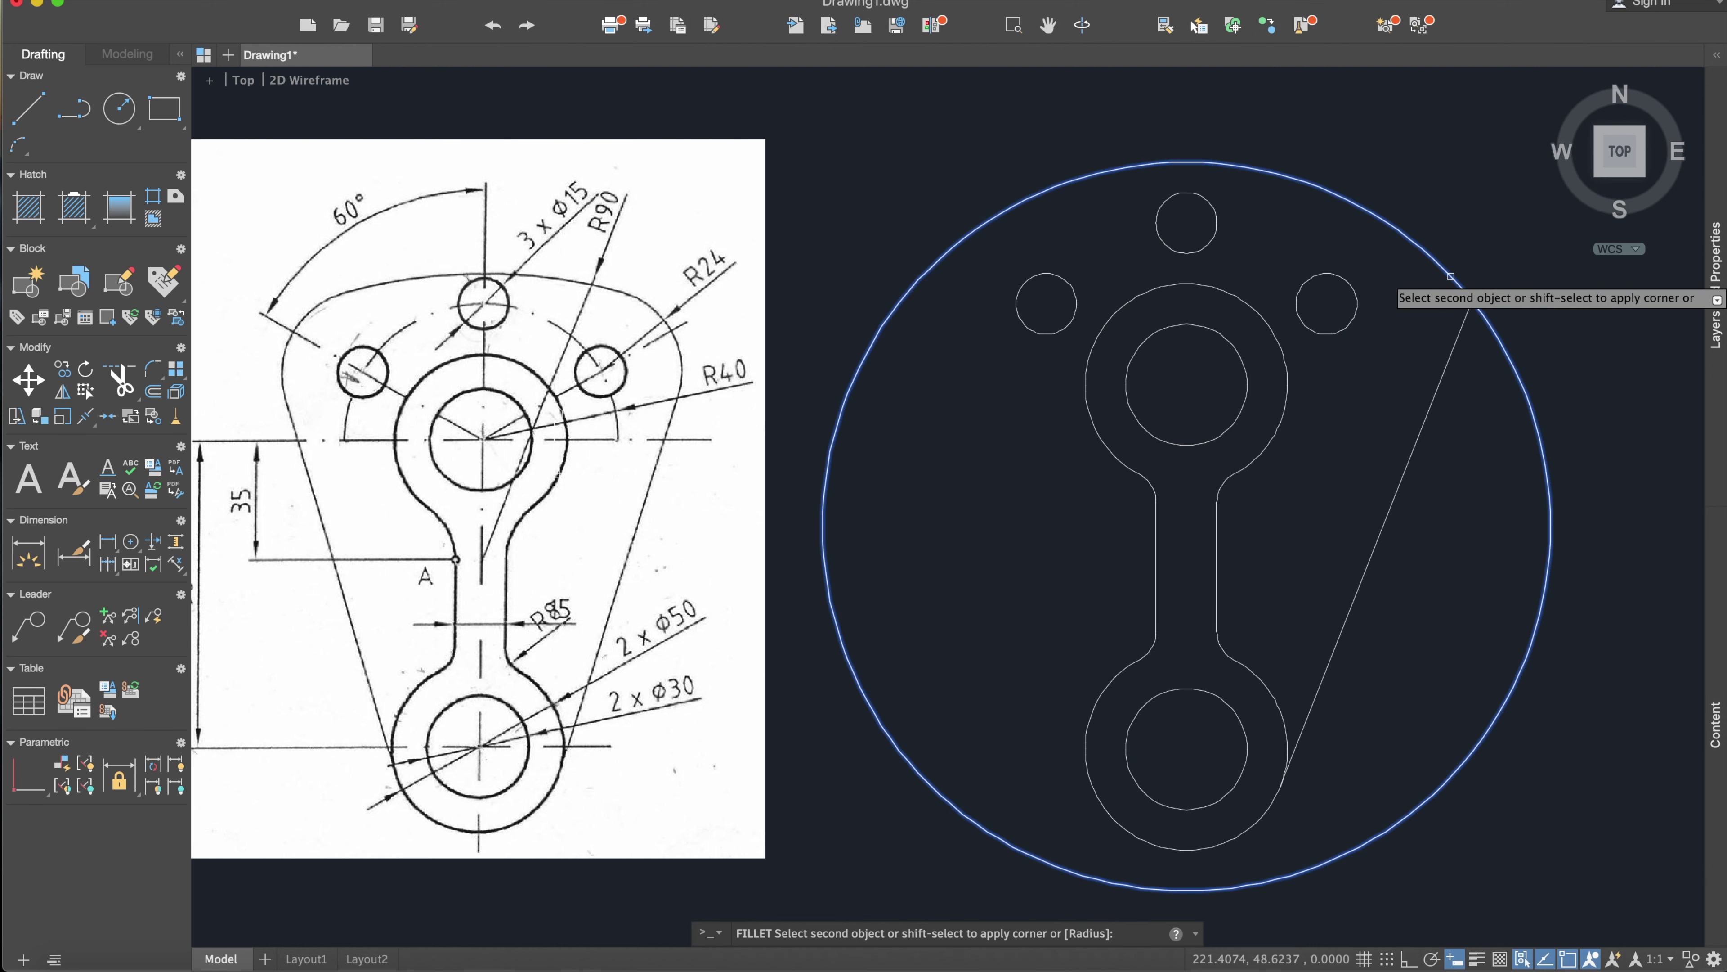
left_click(1459, 326)
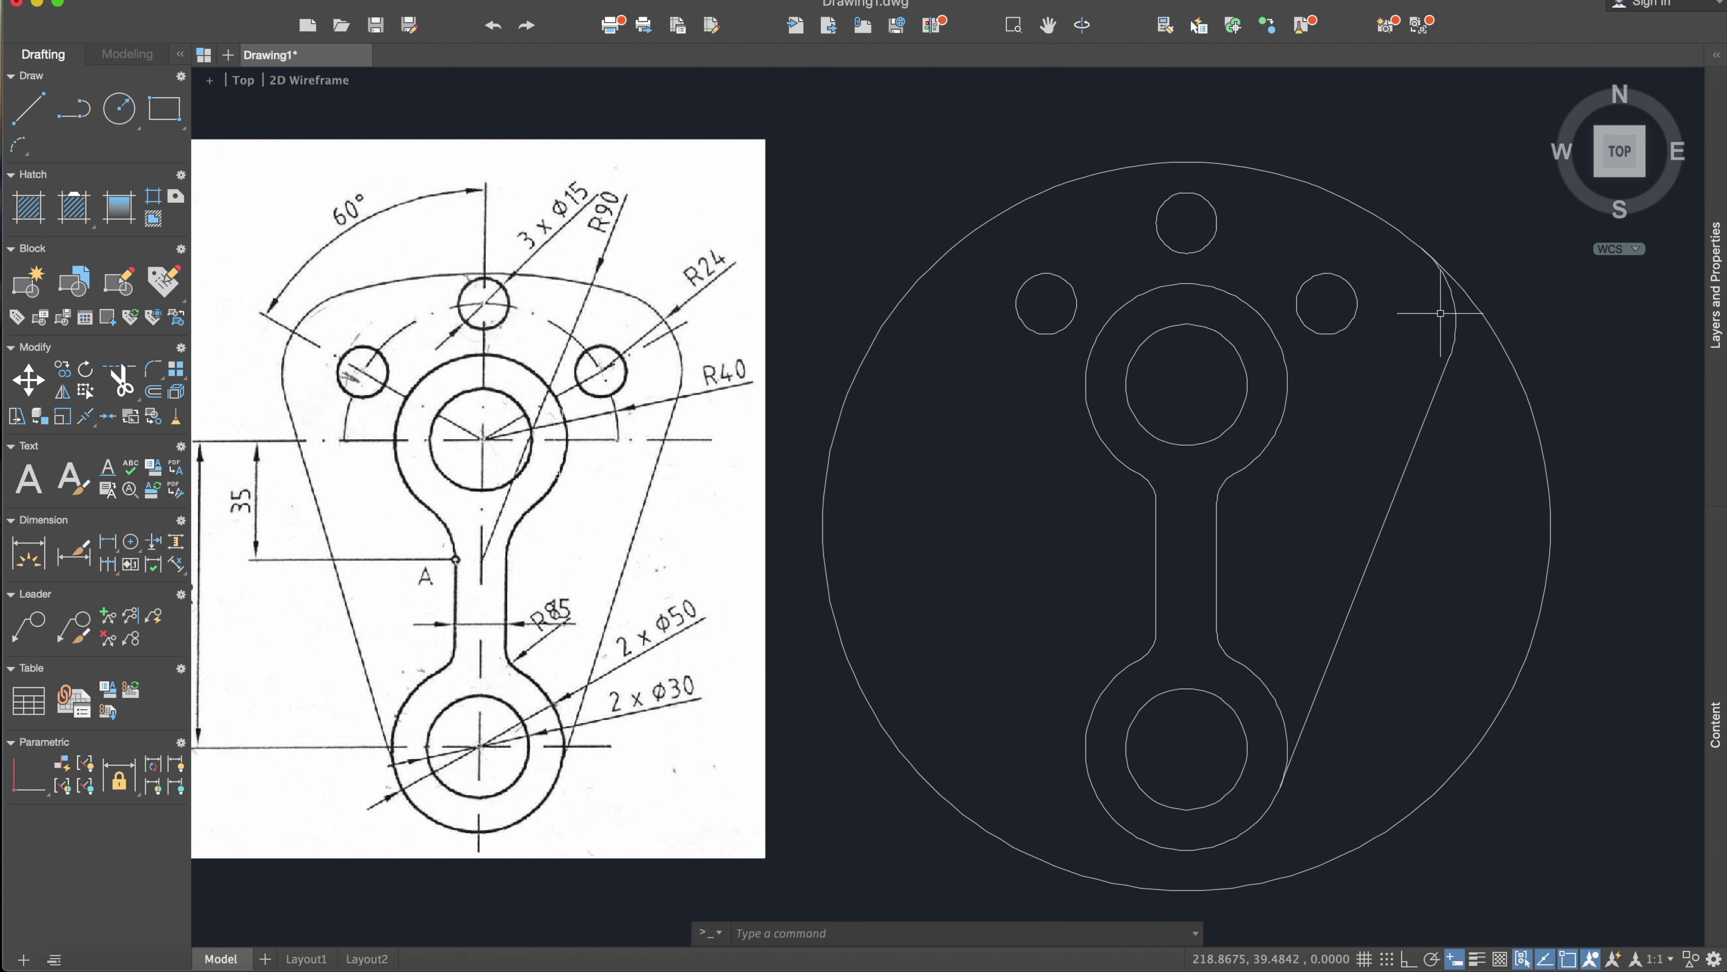
Step: Mirror the right tangent line and its radius 24 fillet about the part's vertical centreline, keeping the originals
type("mirro")
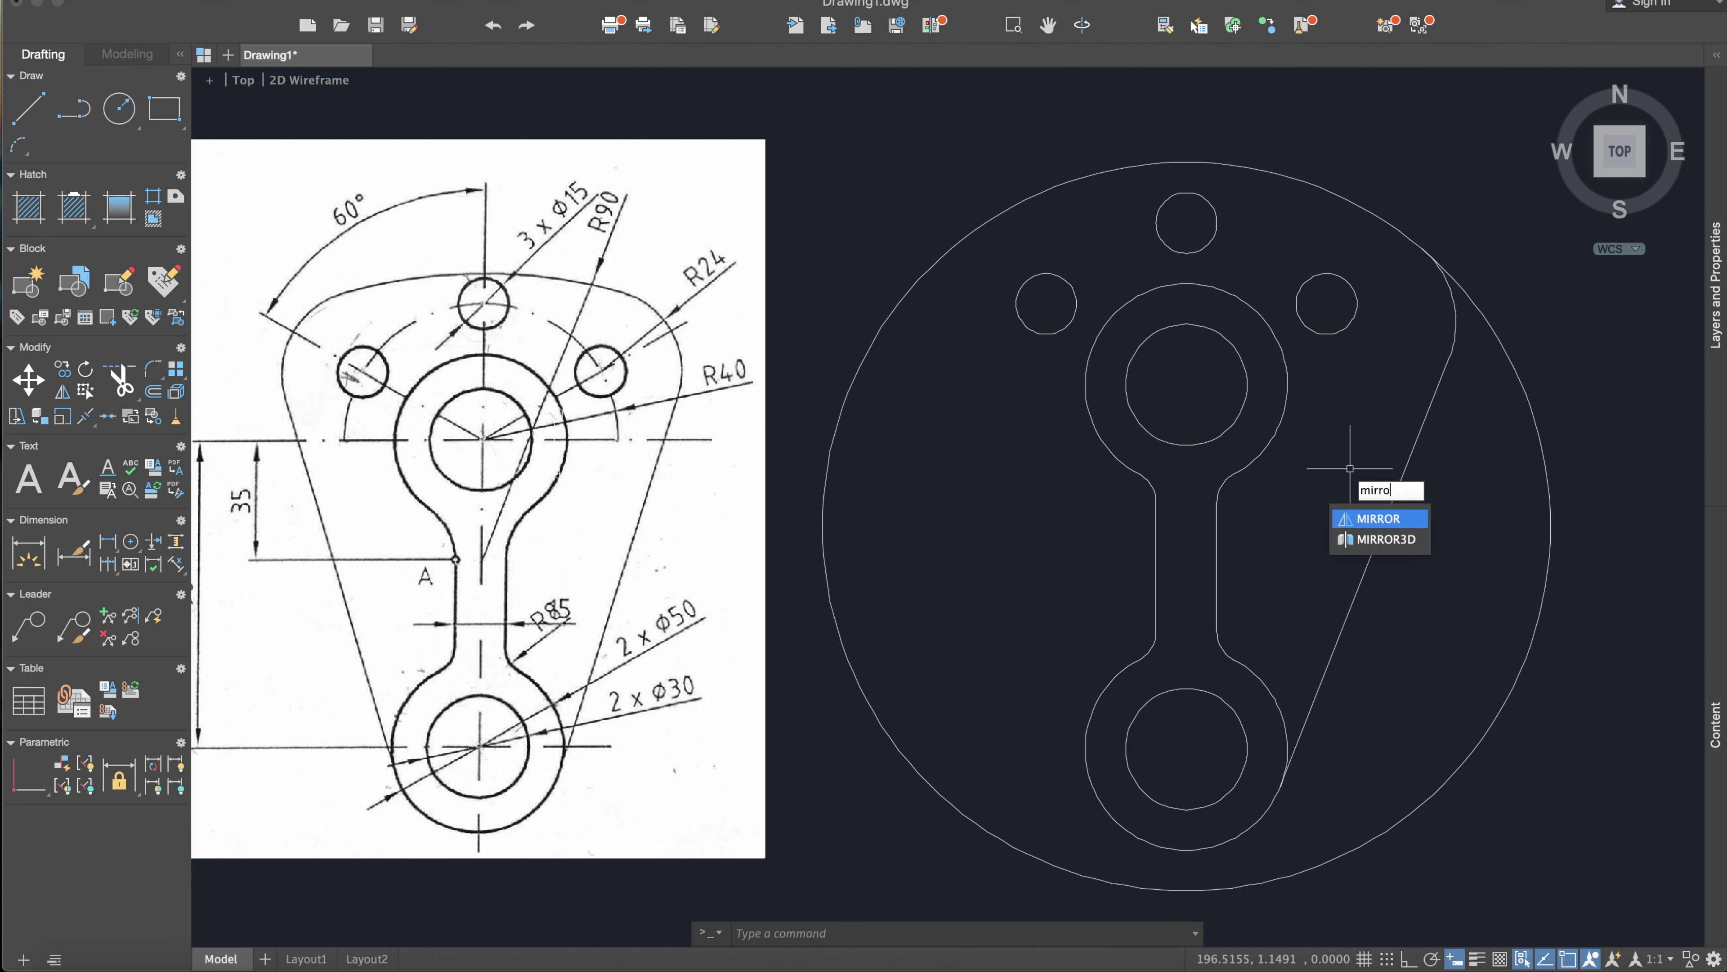
key("Return")
left_click(1402, 471)
left_click(1454, 328)
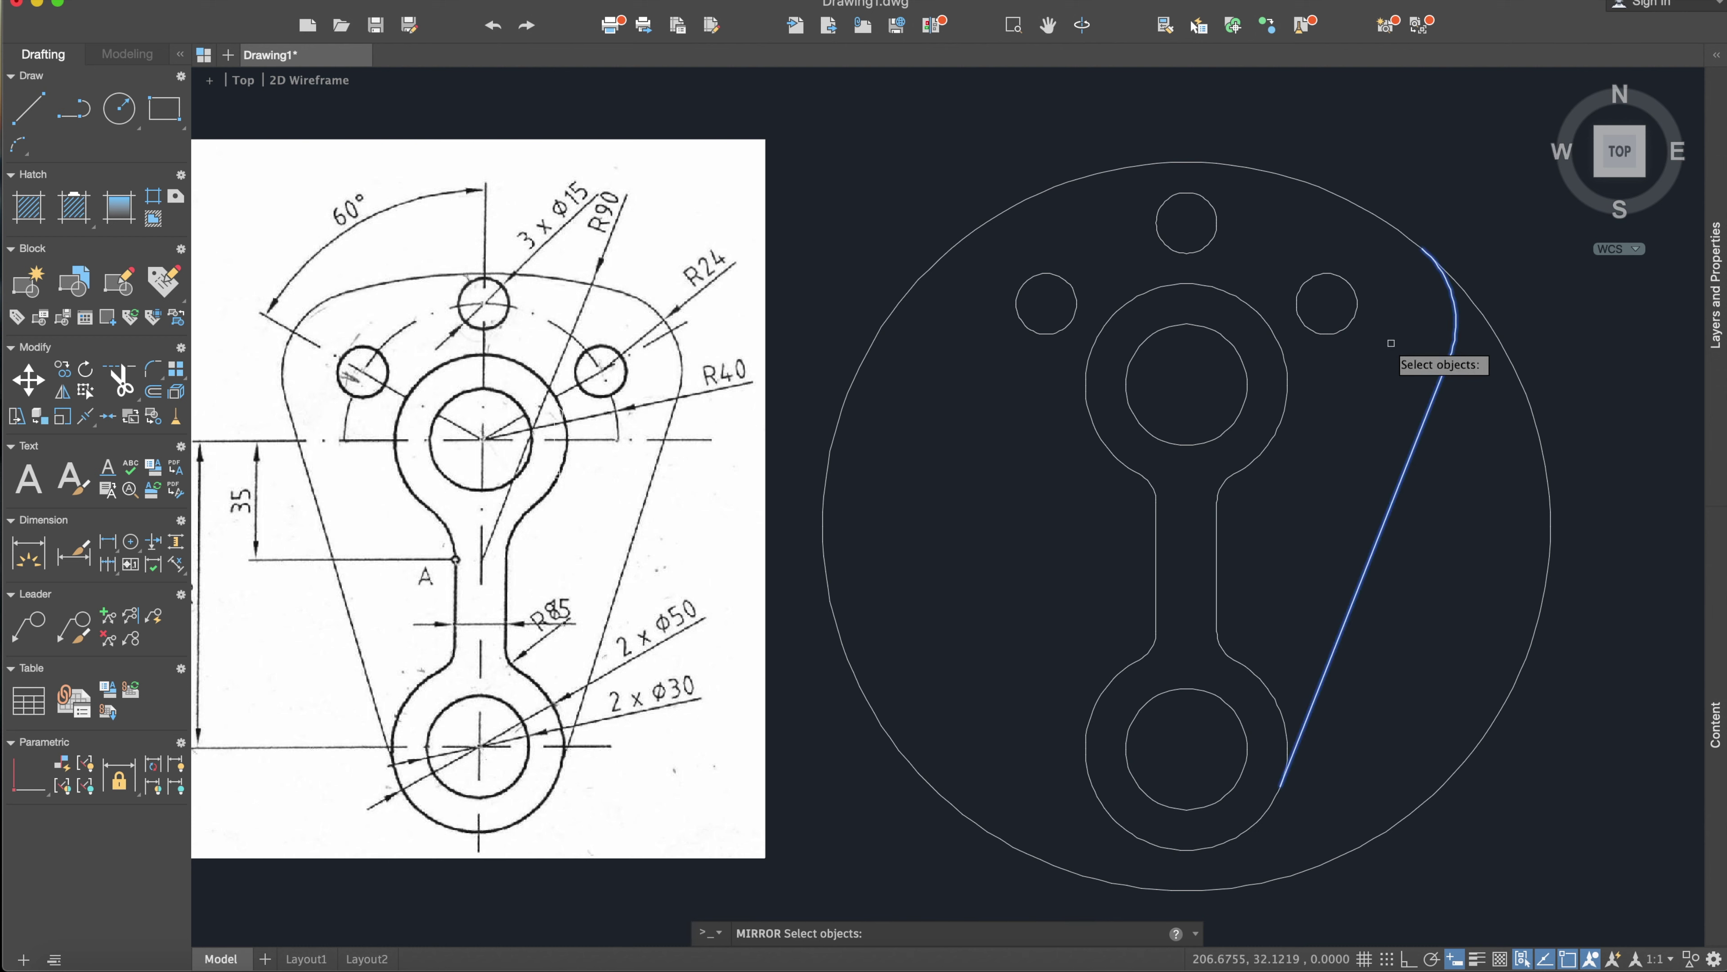
key("Return")
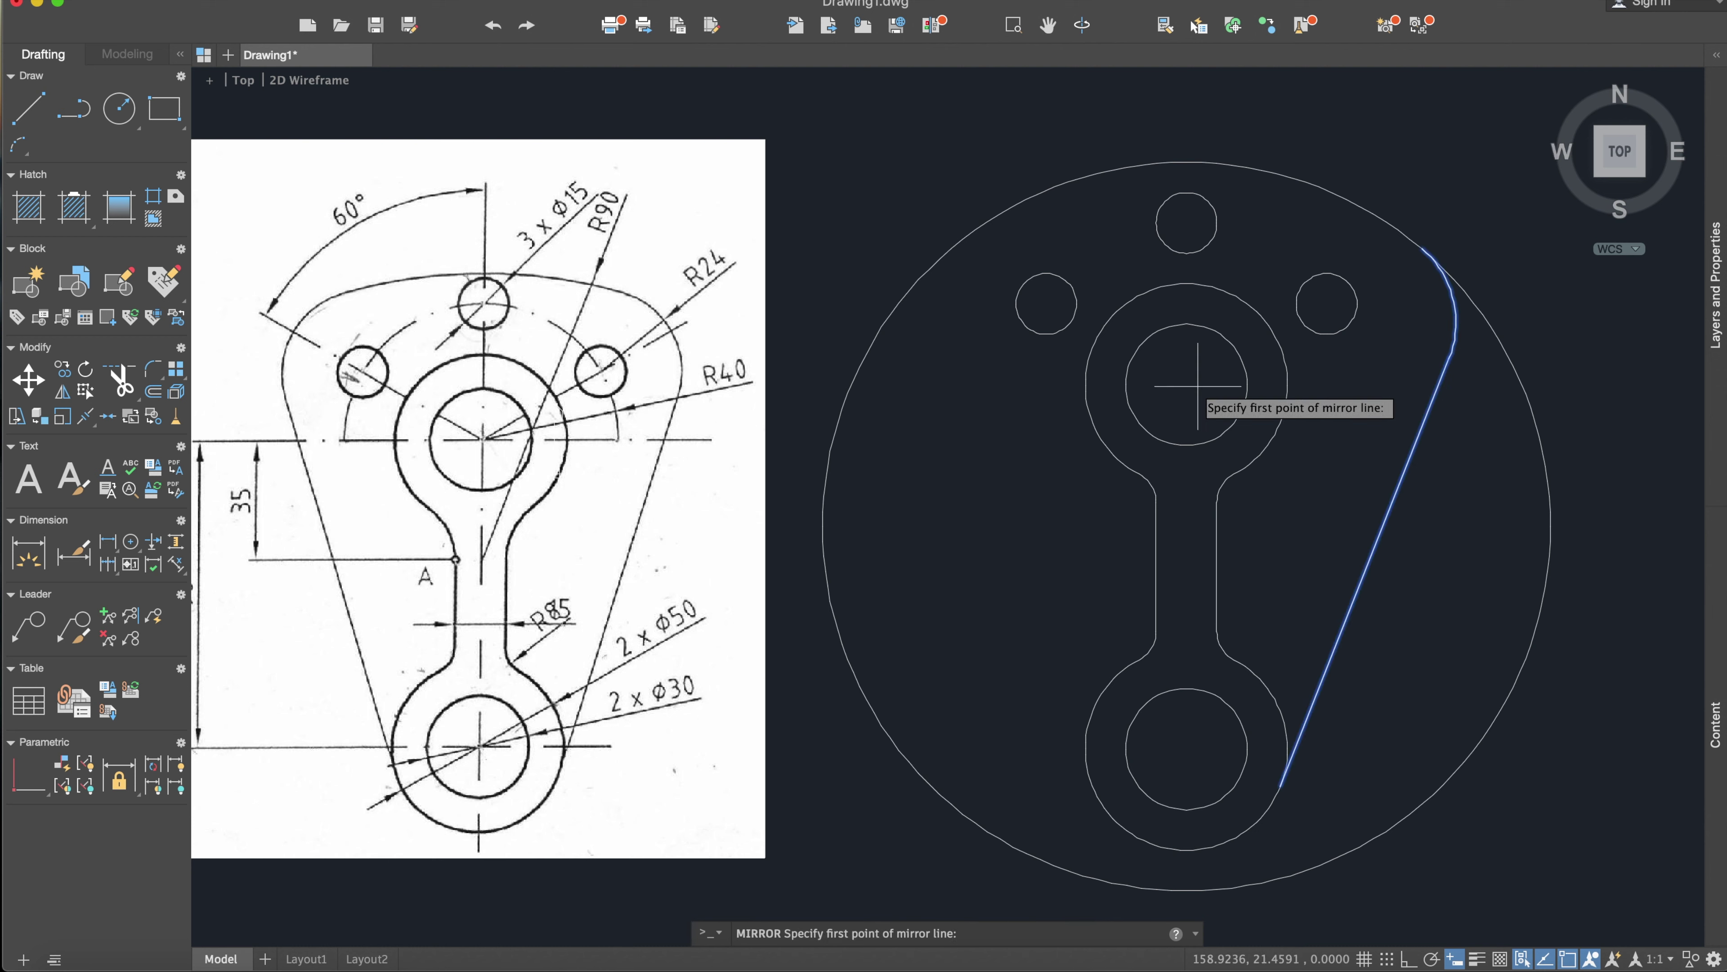
left_click(1186, 525)
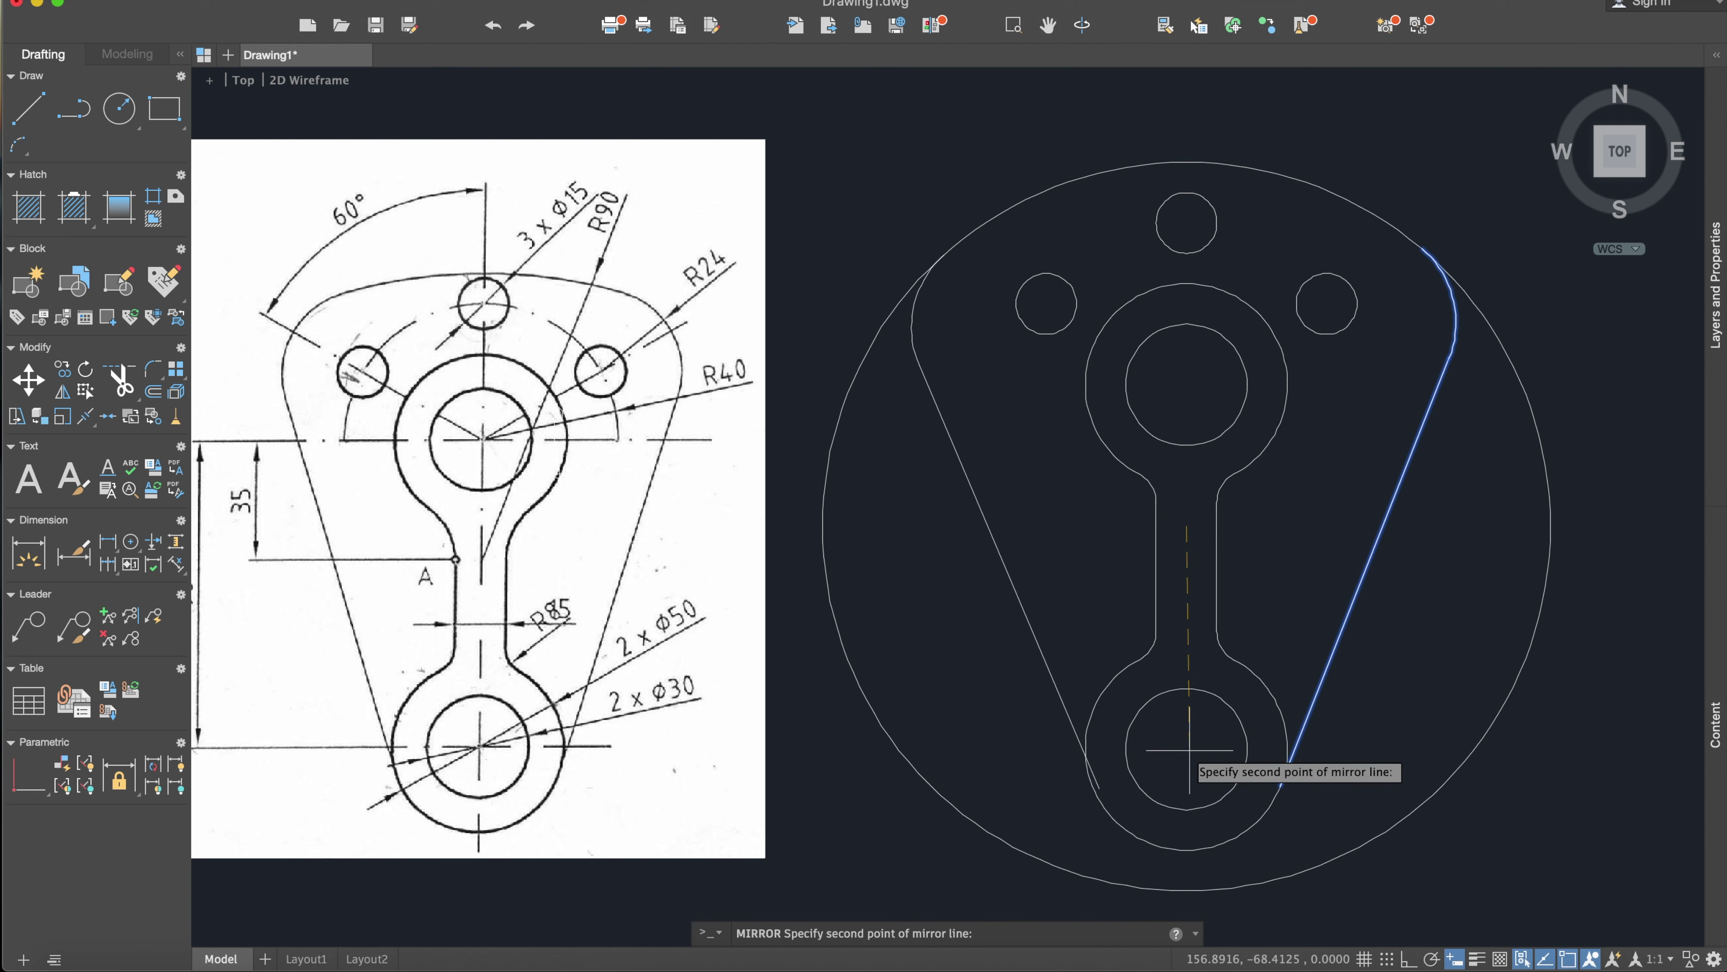
left_click(1187, 810)
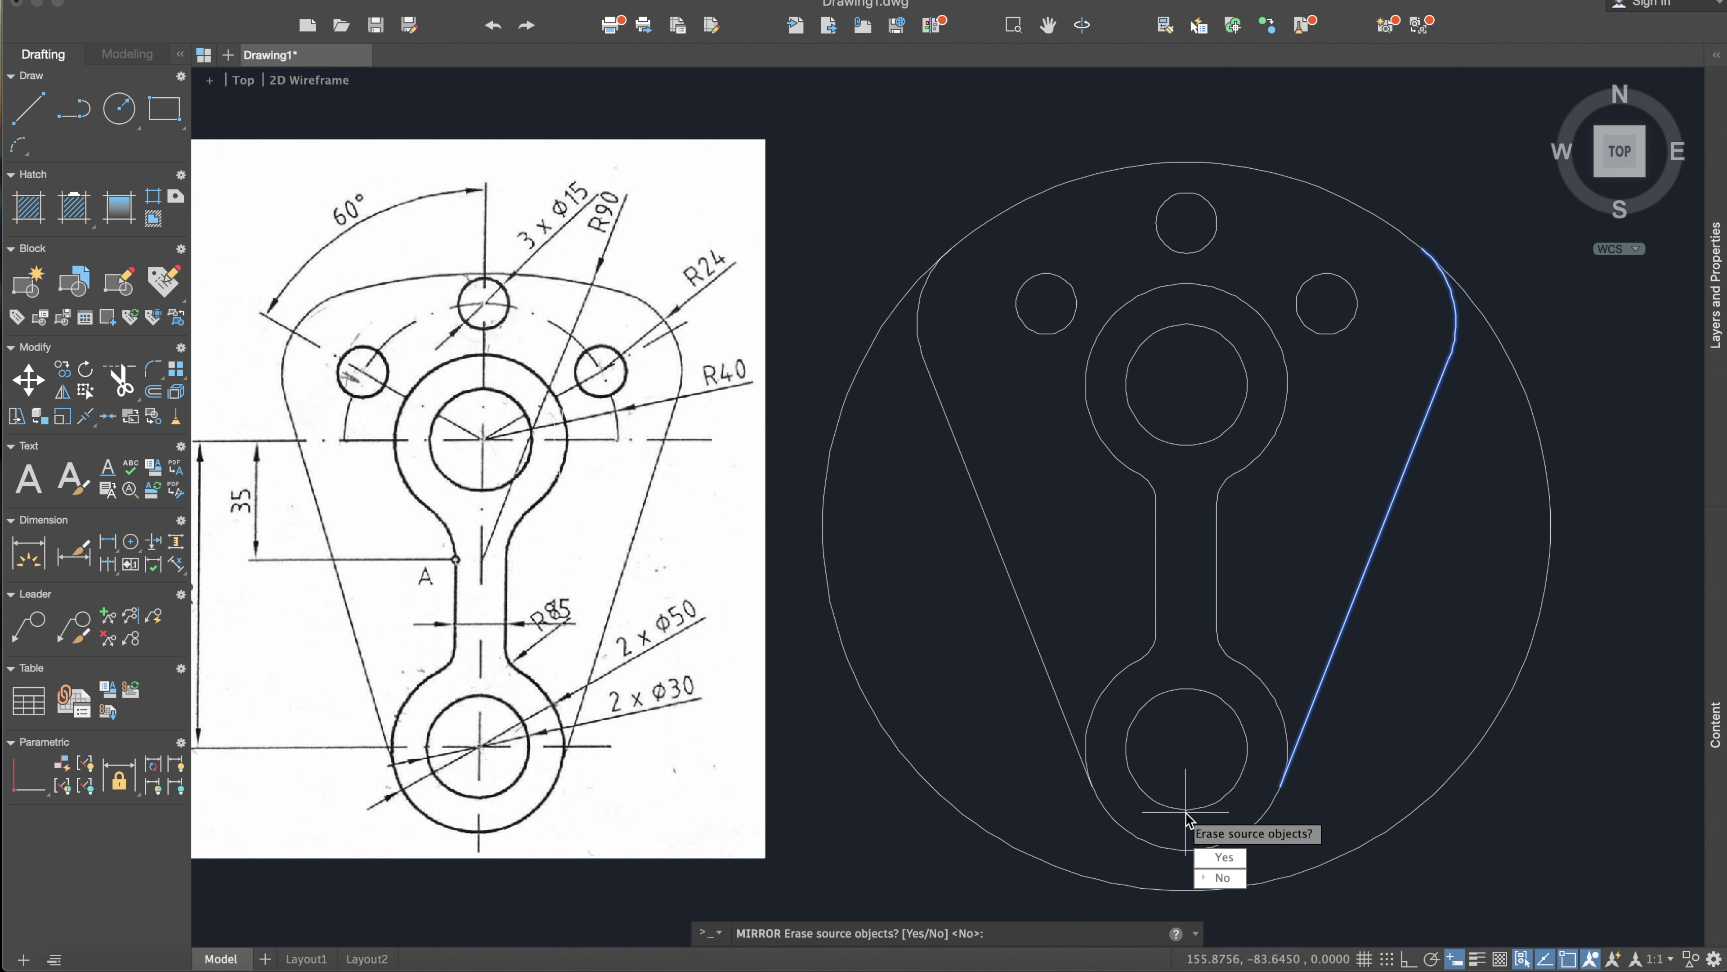
key("Return")
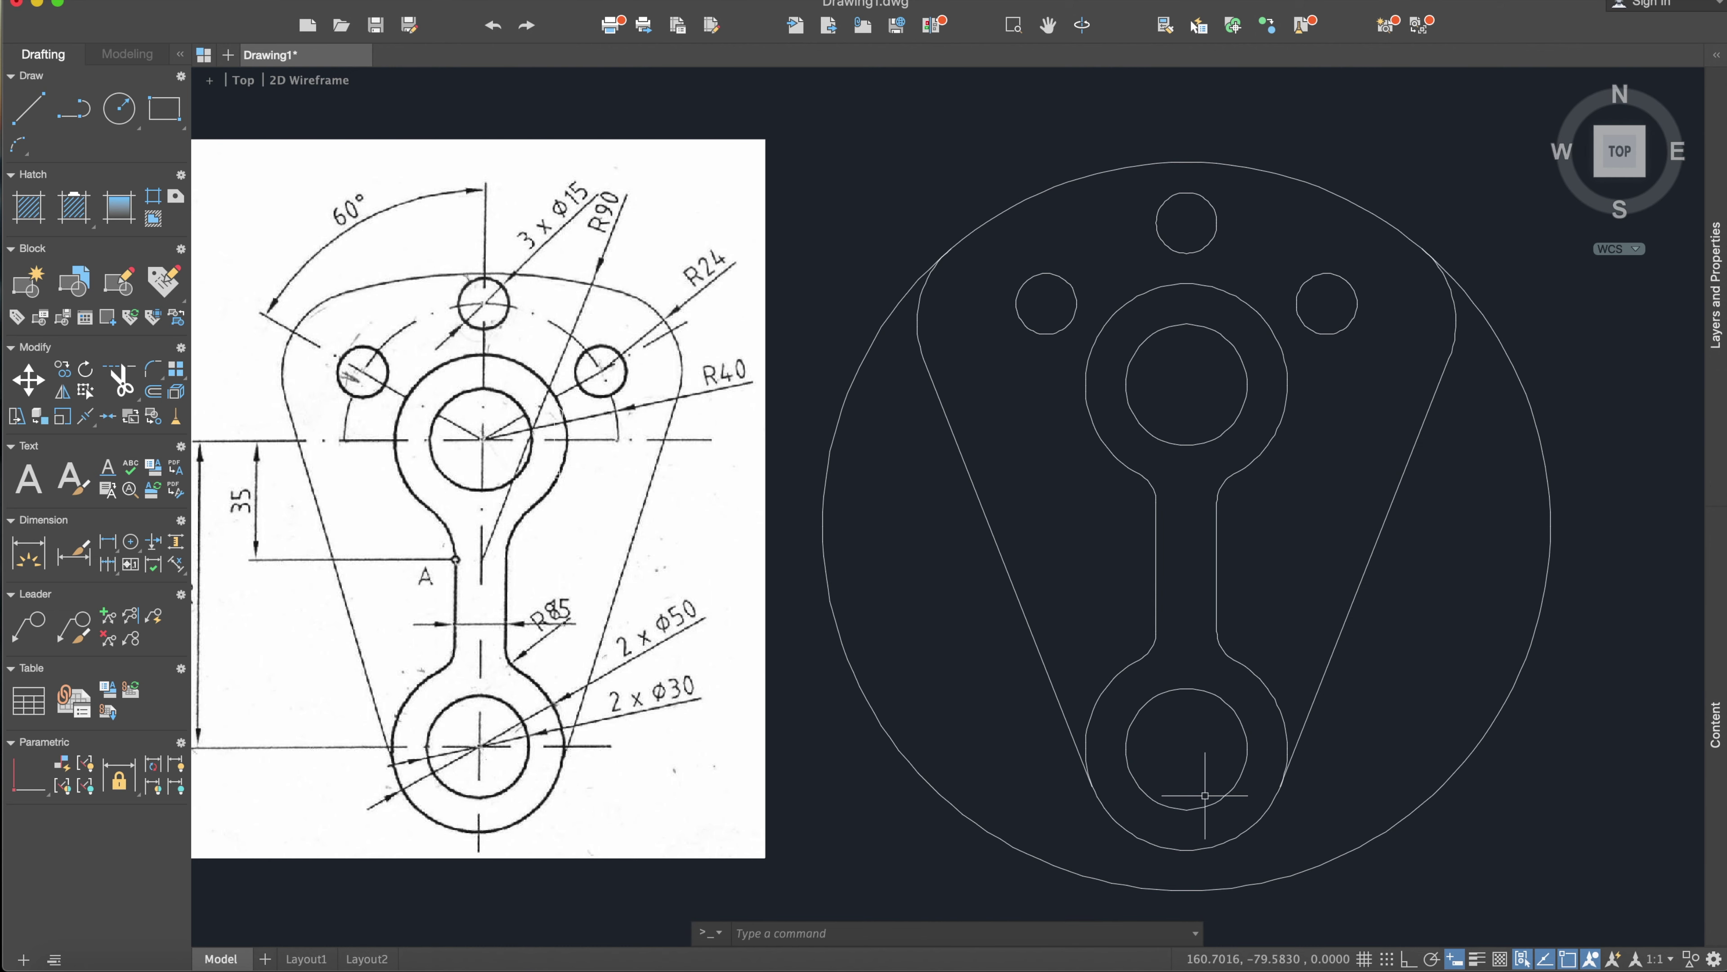
Step: Trim away the lower part of the radius 90 circle, leaving only the top arc between the two radius 24 fillets
scroll(1224, 548, "down", 3)
type("trim")
key("Return")
left_click(1542, 813)
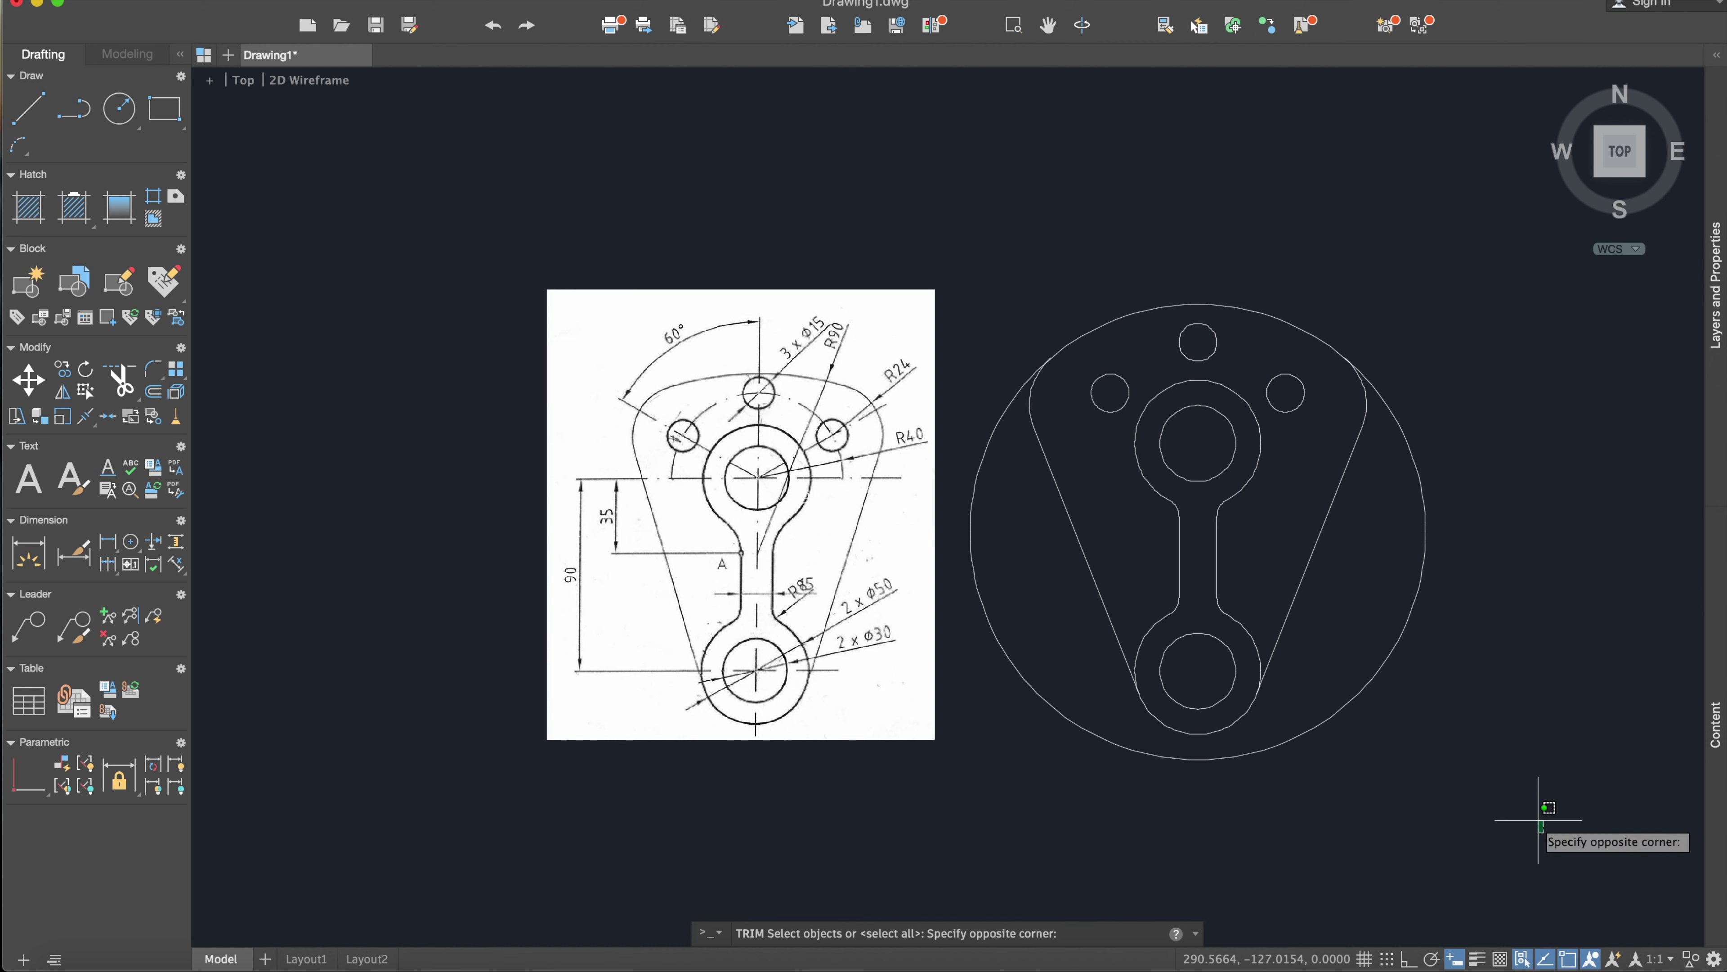
left_click(902, 176)
key("Return")
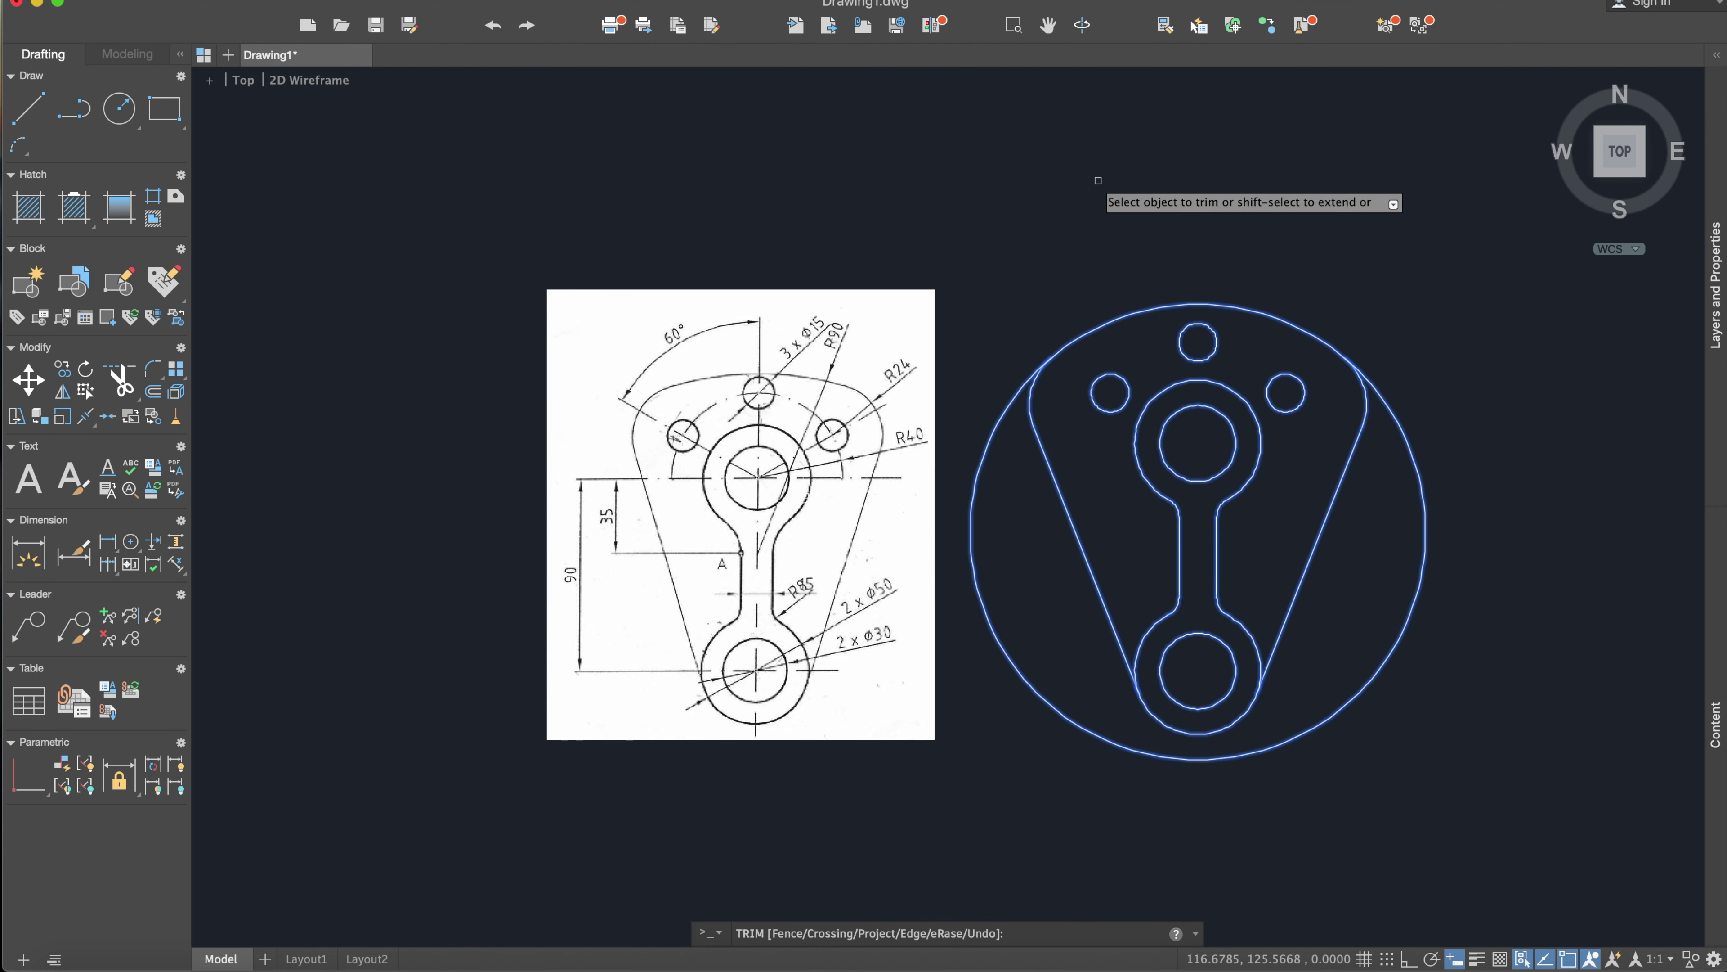
left_click(1383, 658)
key("Escape")
middle_click_drag(1368, 575, 1413, 585)
scroll(1319, 565, "up", 2)
middle_click_drag(1196, 577, 1296, 573)
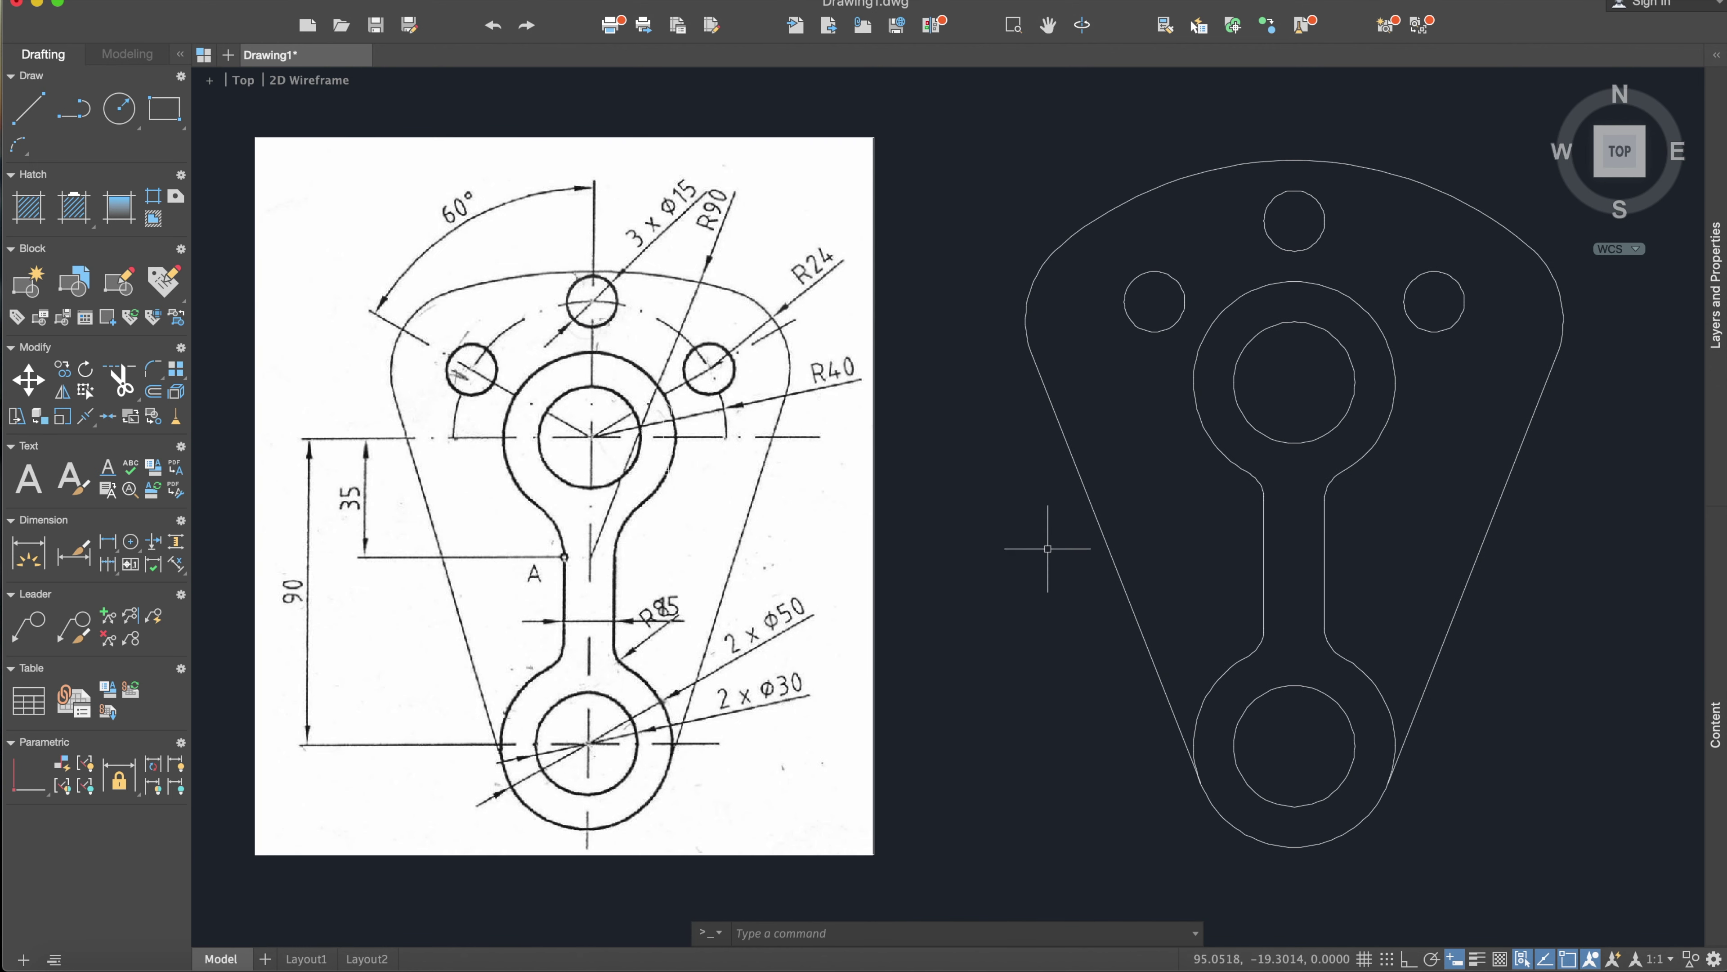